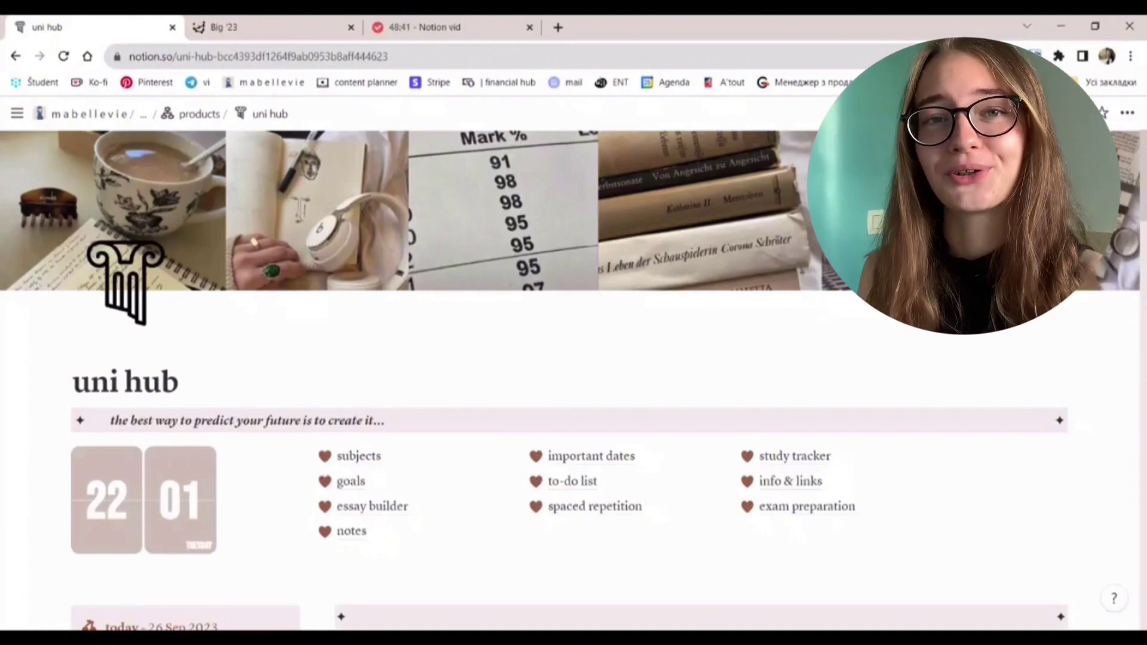
{"action": "scroll", "coordinate": [573, 359], "scroll_direction": "down", "scroll_amount": 10}
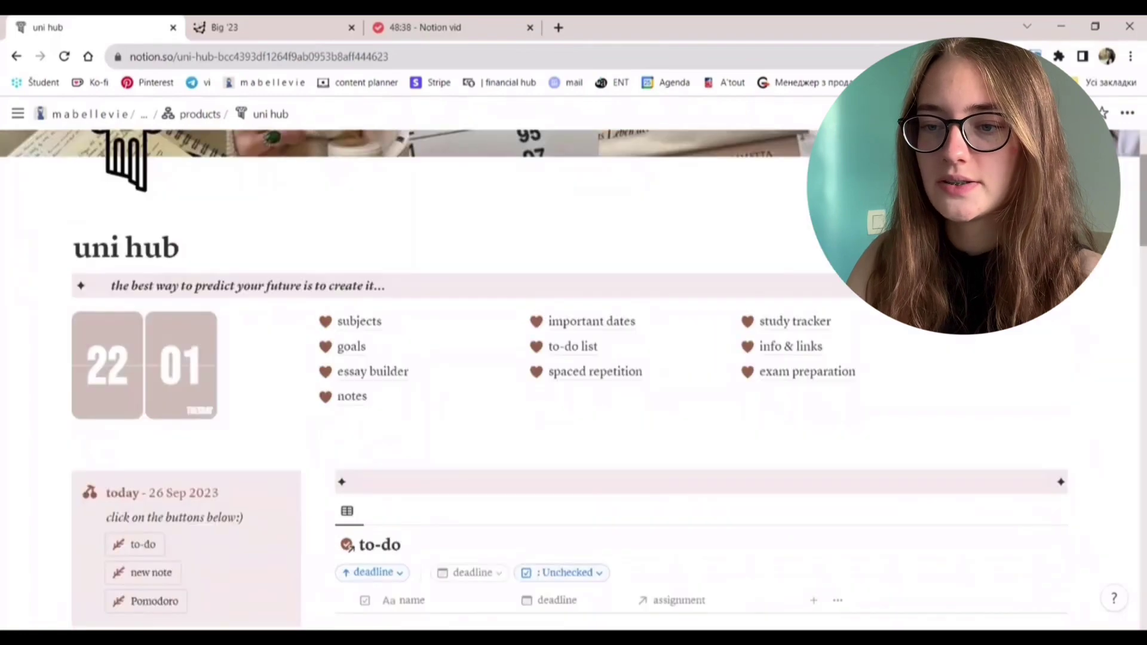
{"action": "scroll", "coordinate": [568, 380], "scroll_direction": "down", "scroll_amount": 15}
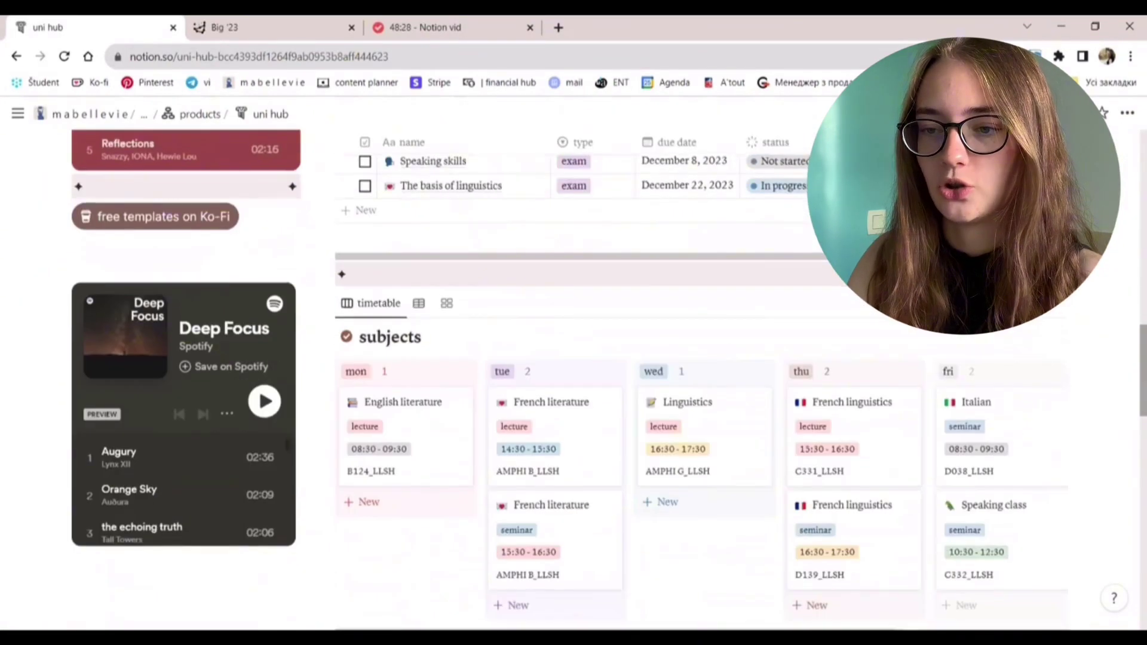
{"action": "scroll", "coordinate": [699, 358], "scroll_direction": "down", "scroll_amount": 5}
{"action": "scroll", "coordinate": [699, 359], "scroll_direction": "up", "scroll_amount": 15}
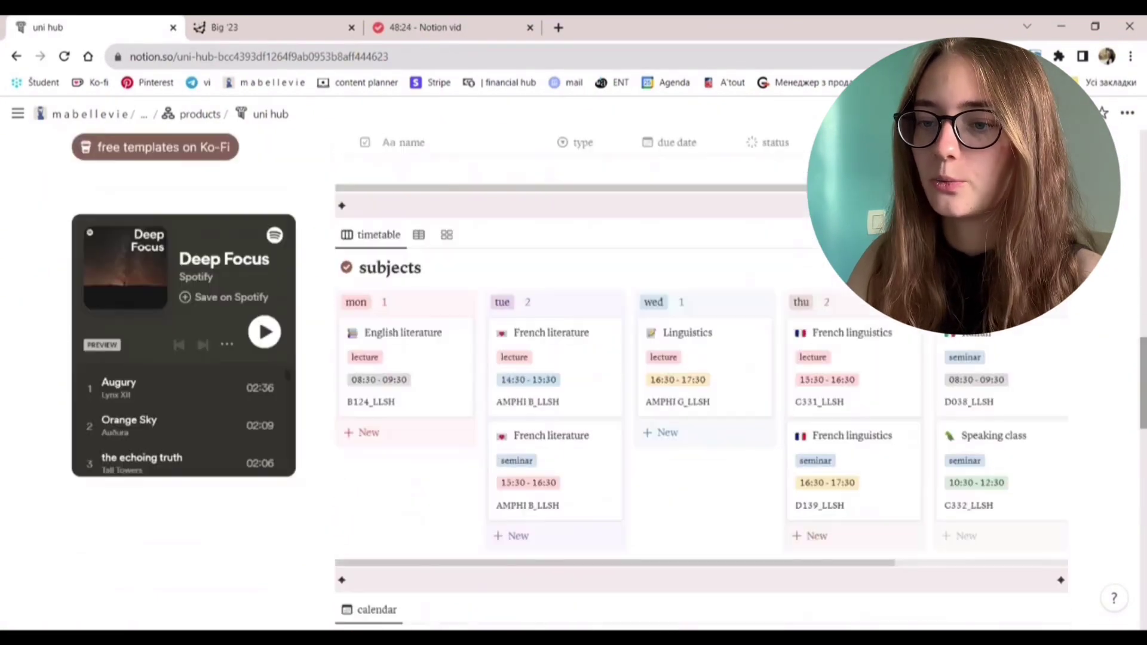
{"action": "scroll", "coordinate": [573, 359], "scroll_direction": "up", "scroll_amount": 15}
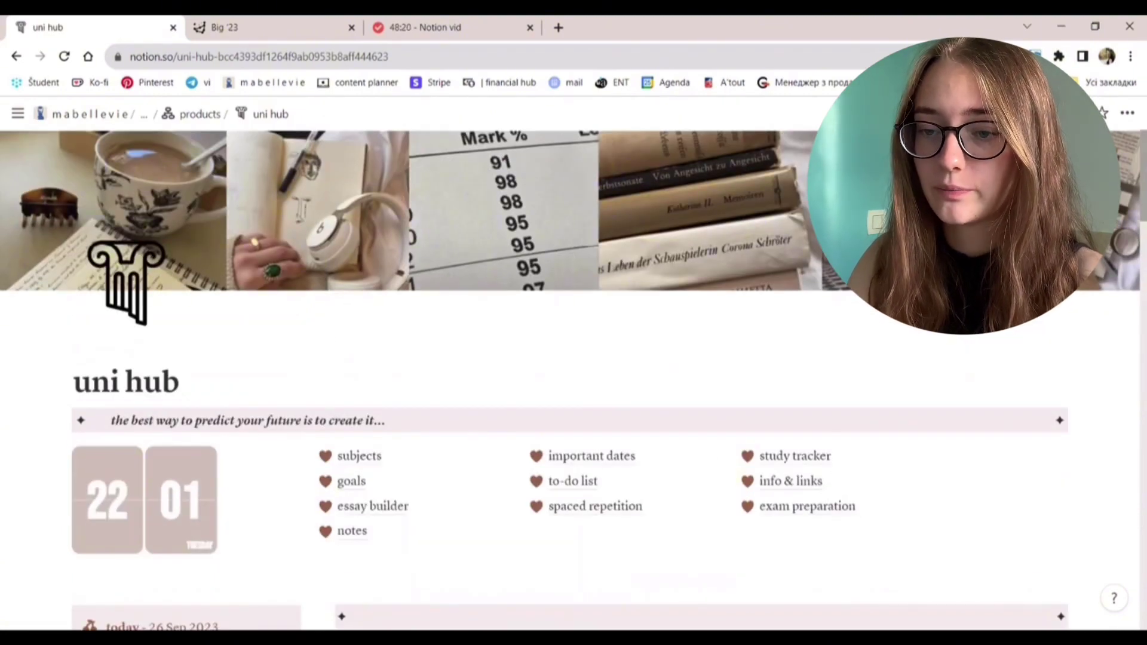
{"action": "scroll", "coordinate": [574, 358], "scroll_direction": "down", "scroll_amount": 6}
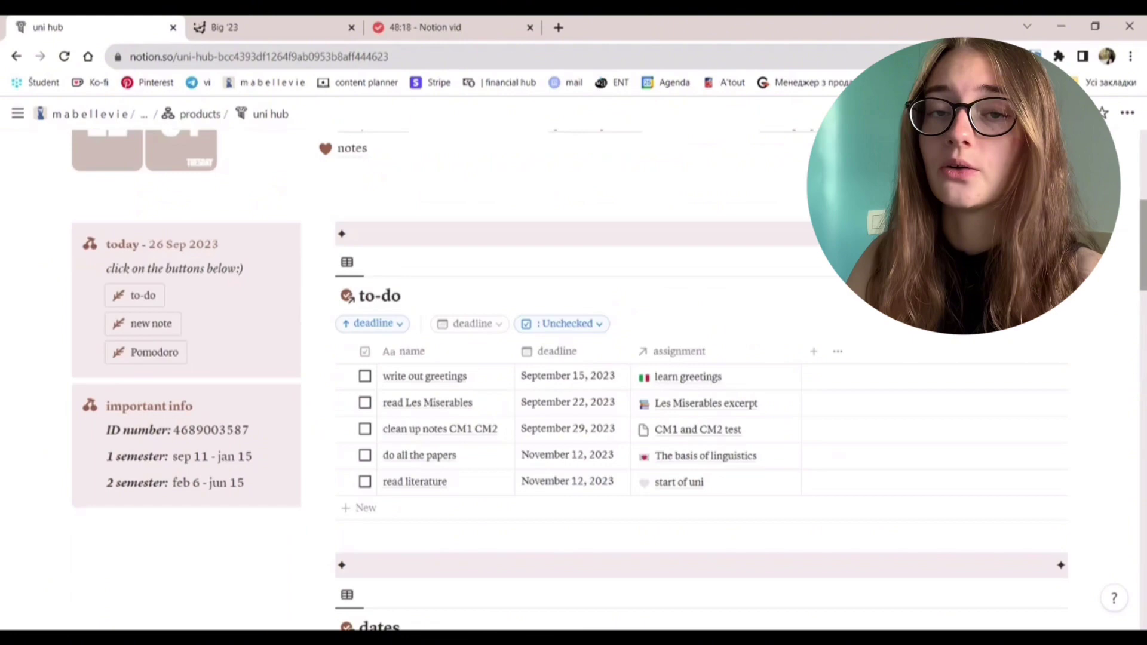
- Add a today checklist of three empty to-dos, then create a new note and discard it
{"action": "left_click", "coordinate": [140, 296]}
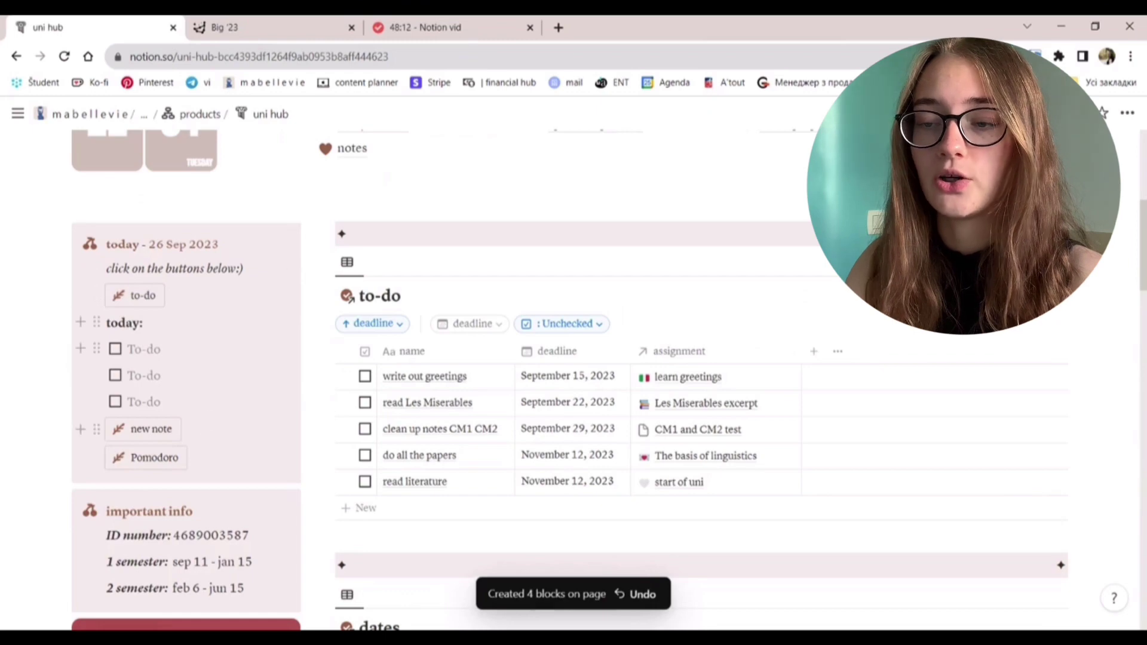
{"action": "left_click", "coordinate": [141, 435]}
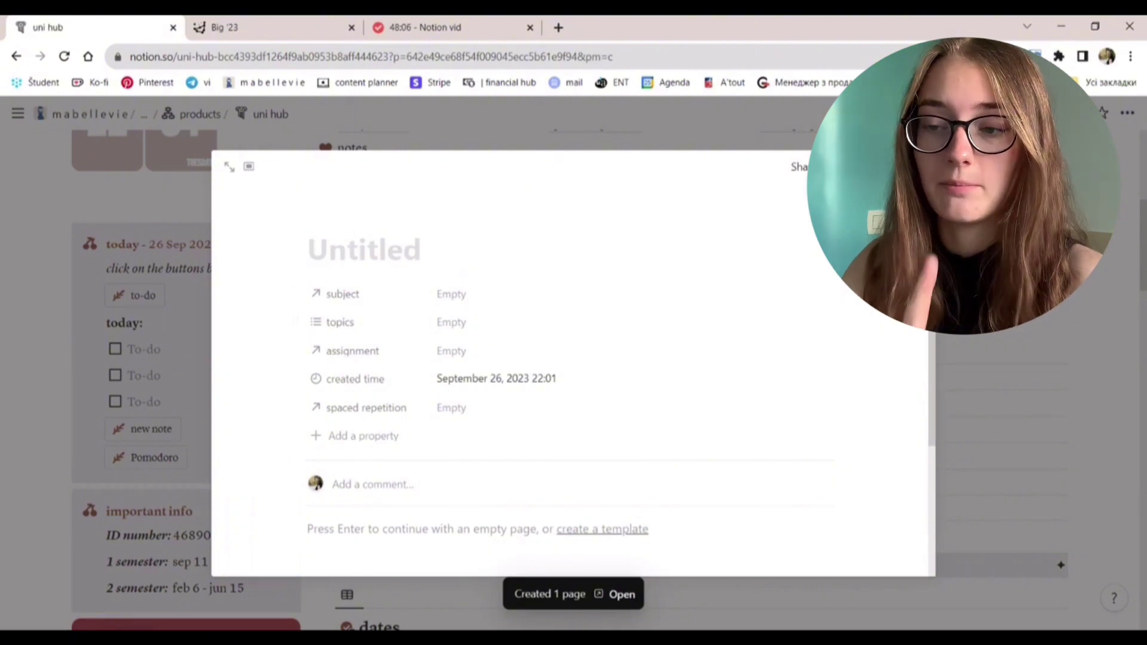
{"action": "key", "text": "Escape"}
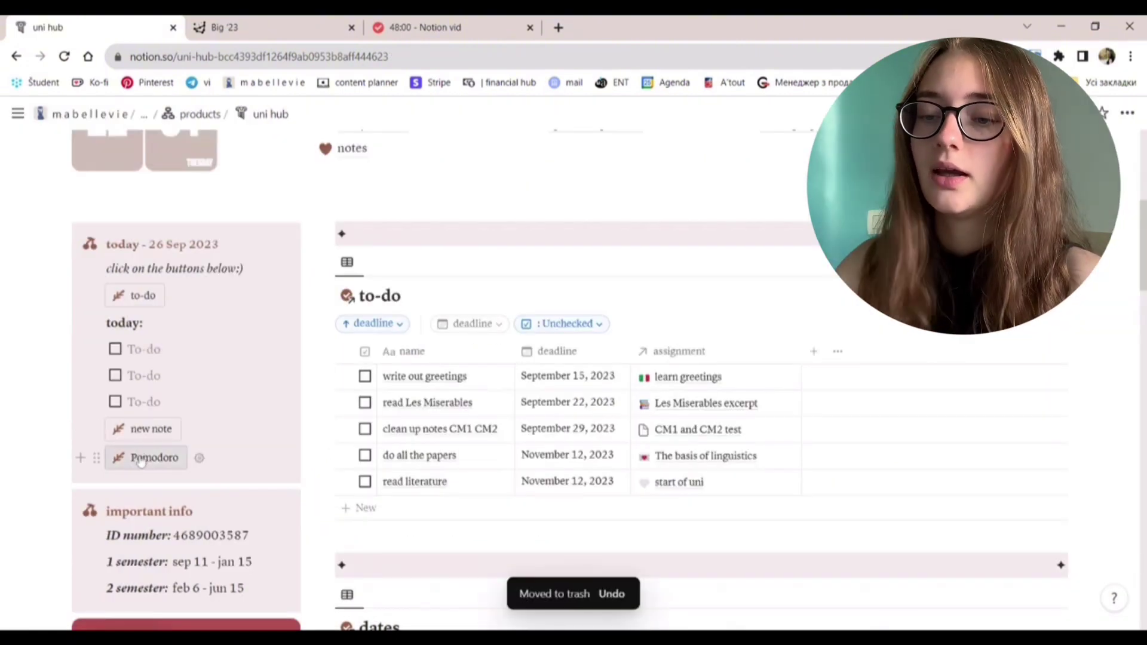
- Insert a Pomodoro focus timer into the today panel and start its 25:00 countdown
{"action": "left_click", "coordinate": [141, 461]}
{"action": "scroll", "coordinate": [141, 462], "scroll_direction": "down", "scroll_amount": 2}
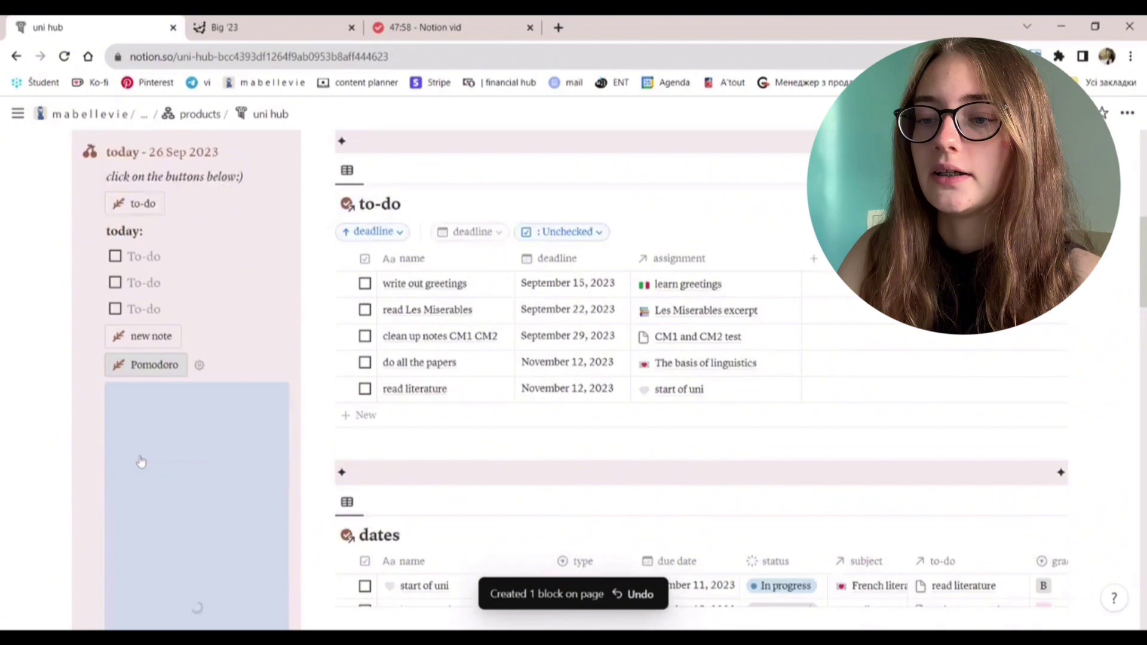
{"action": "scroll", "coordinate": [141, 461], "scroll_direction": "down", "scroll_amount": 6}
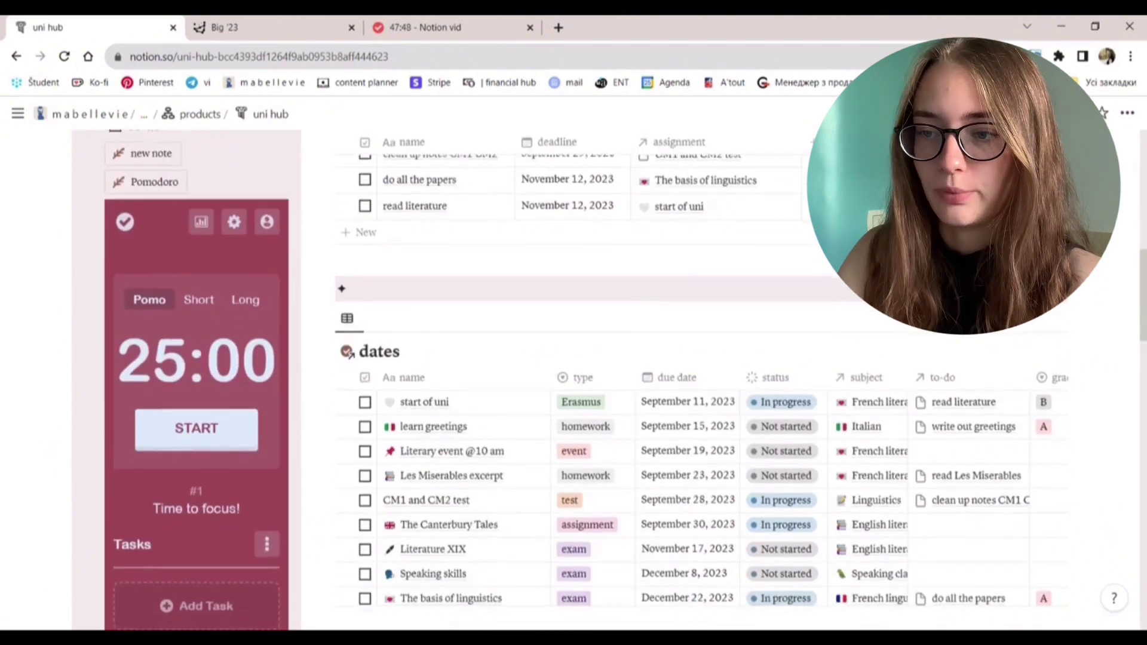
{"action": "scroll", "coordinate": [626, 380], "scroll_direction": "down", "scroll_amount": 1}
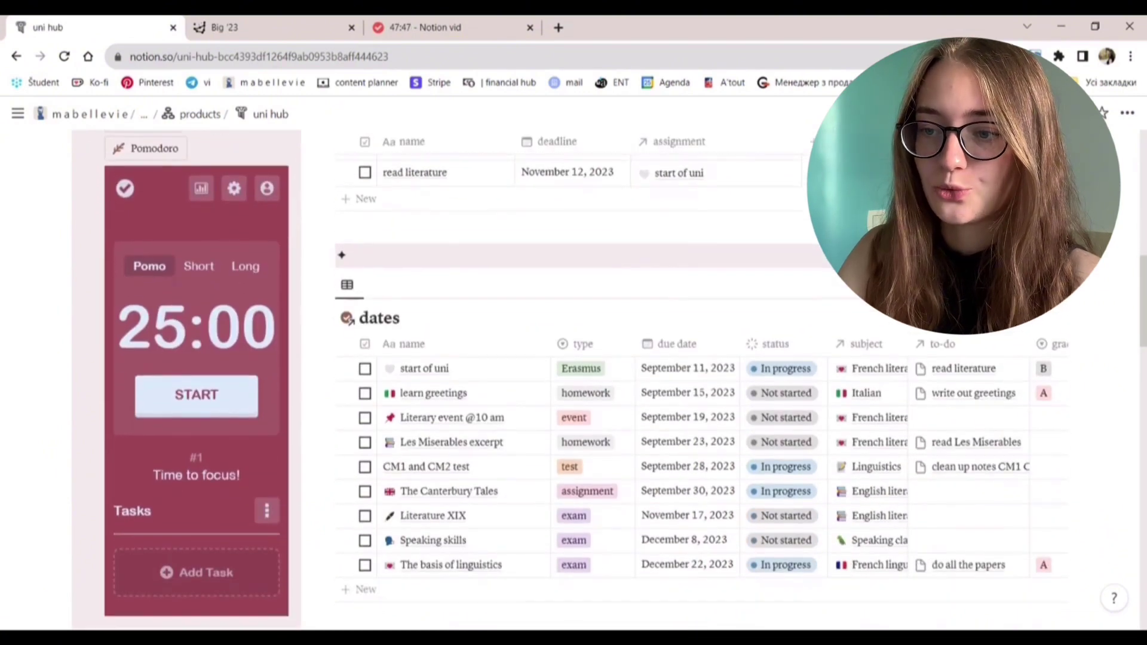
{"action": "left_click", "coordinate": [189, 389]}
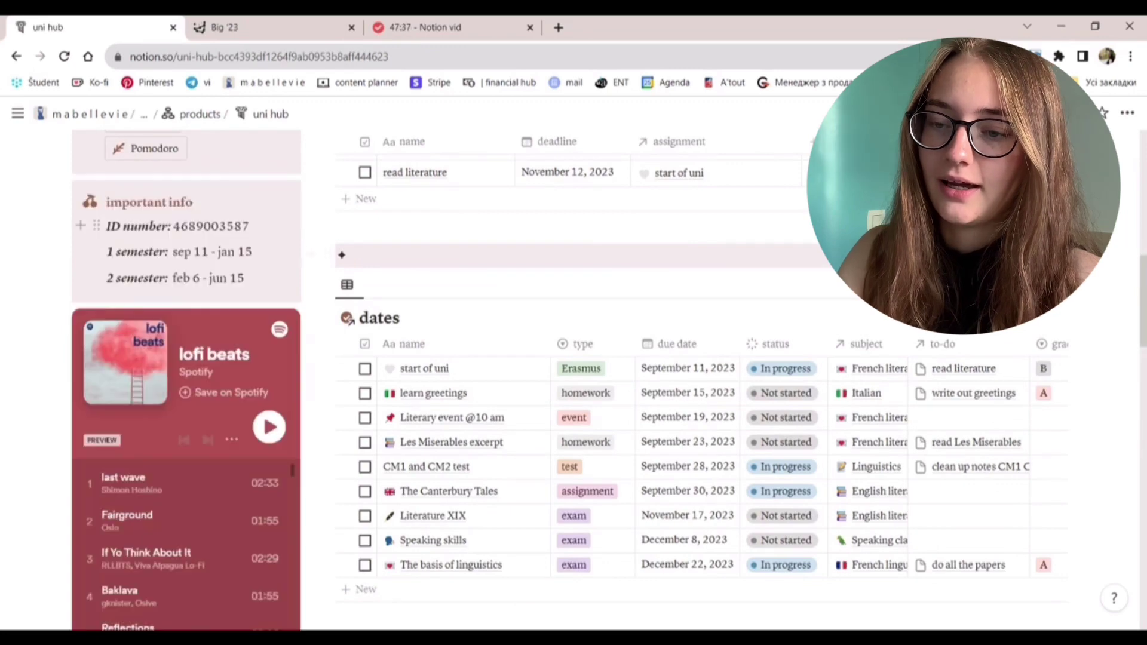
- Open the Deep Focus Spotify playlist's options menu and bring up its Share options
{"action": "scroll", "coordinate": [574, 359], "scroll_direction": "up", "scroll_amount": 1}
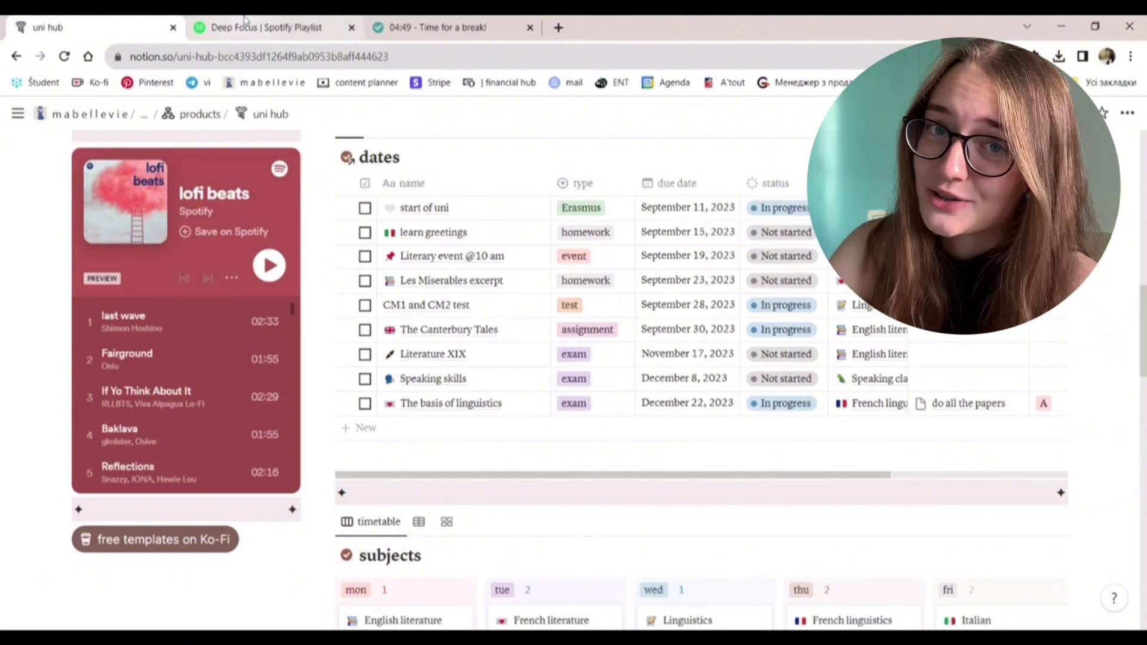
{"action": "left_click", "coordinate": [245, 21]}
{"action": "left_click", "coordinate": [411, 397]}
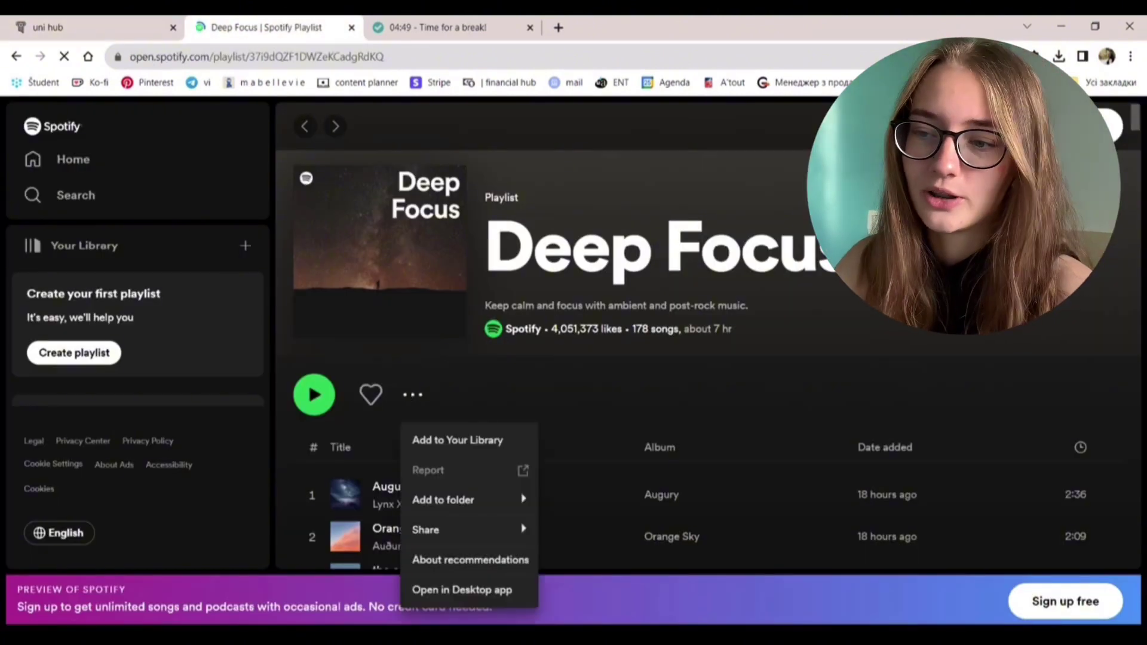
{"action": "mouse_move", "coordinate": [471, 539]}
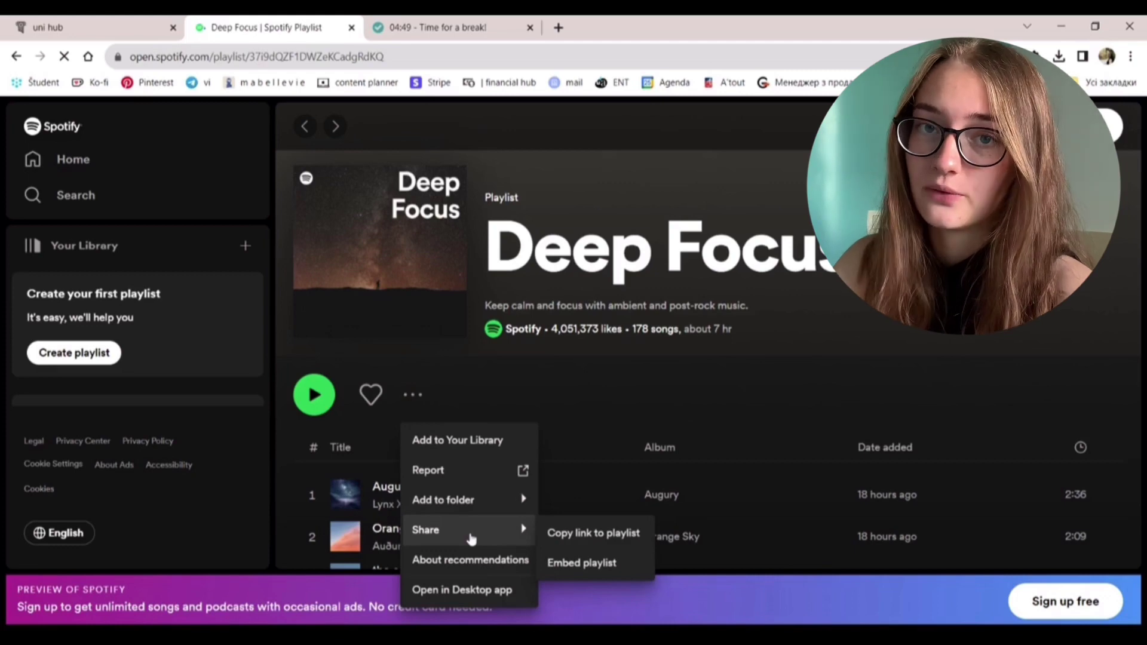
- Copy the Deep Focus playlist link and embed it on the uni hub dashboard
{"action": "left_click", "coordinate": [572, 546]}
{"action": "left_click", "coordinate": [48, 27]}
{"action": "key", "text": "ctrl+v"}
{"action": "left_click", "coordinate": [251, 517]}
- Show the subjects page as a gallery of eight subject picture cards
{"action": "scroll", "coordinate": [273, 513], "scroll_direction": "down", "scroll_amount": 3}
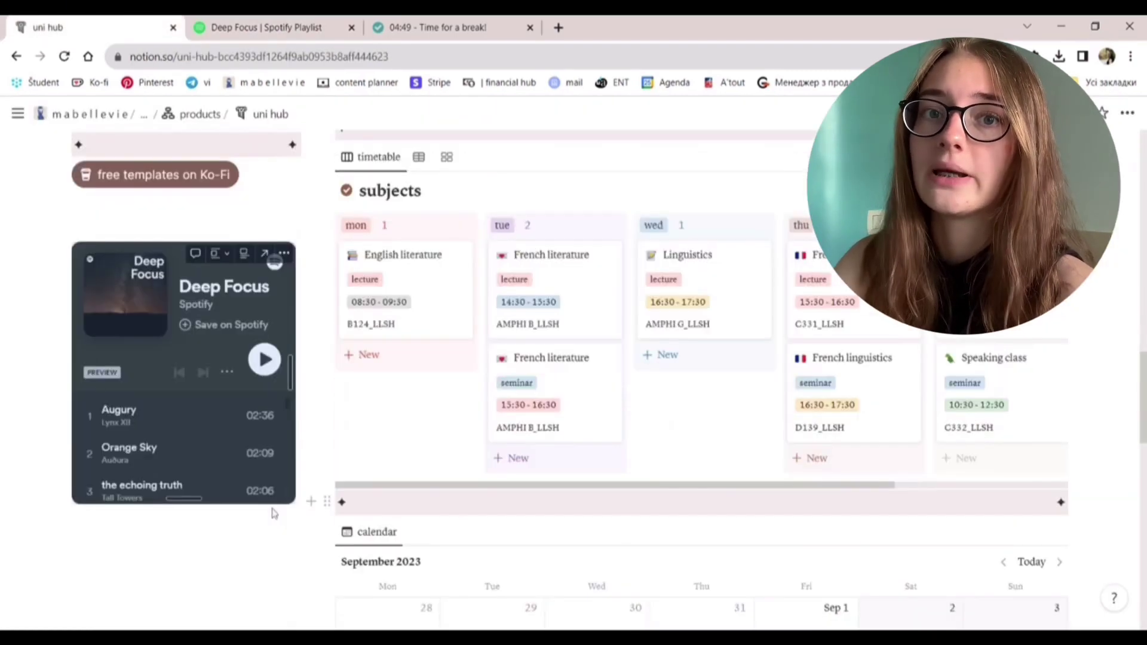
{"action": "scroll", "coordinate": [274, 496], "scroll_direction": "down", "scroll_amount": 1}
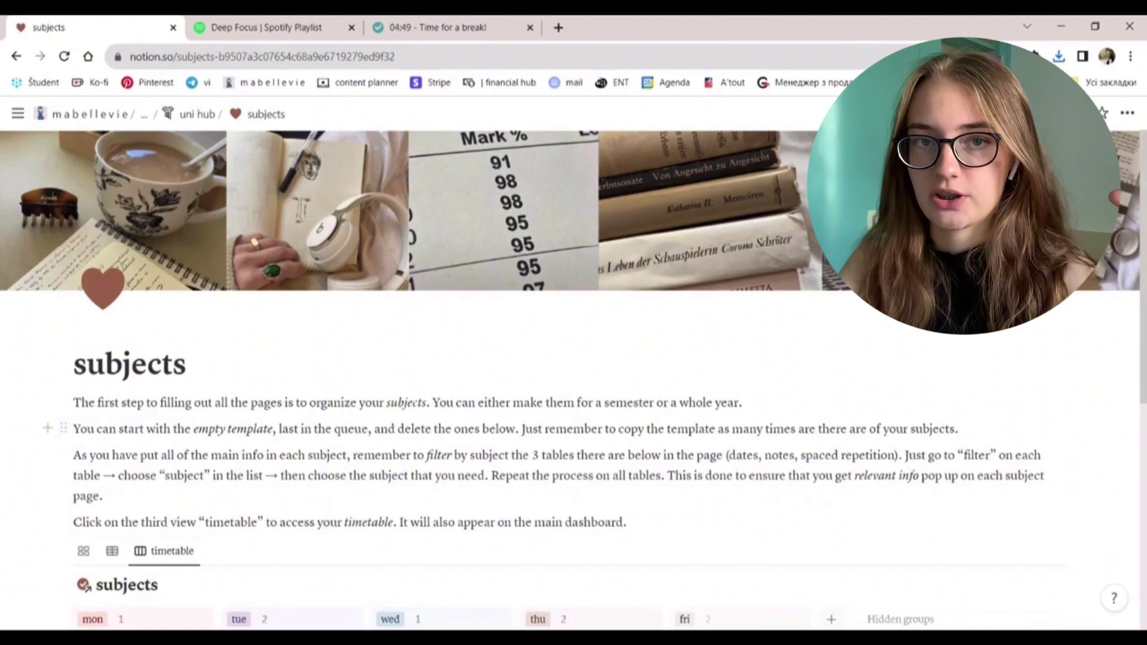
{"action": "scroll", "coordinate": [96, 359], "scroll_direction": "down", "scroll_amount": 3}
{"action": "left_click", "coordinate": [84, 363]}
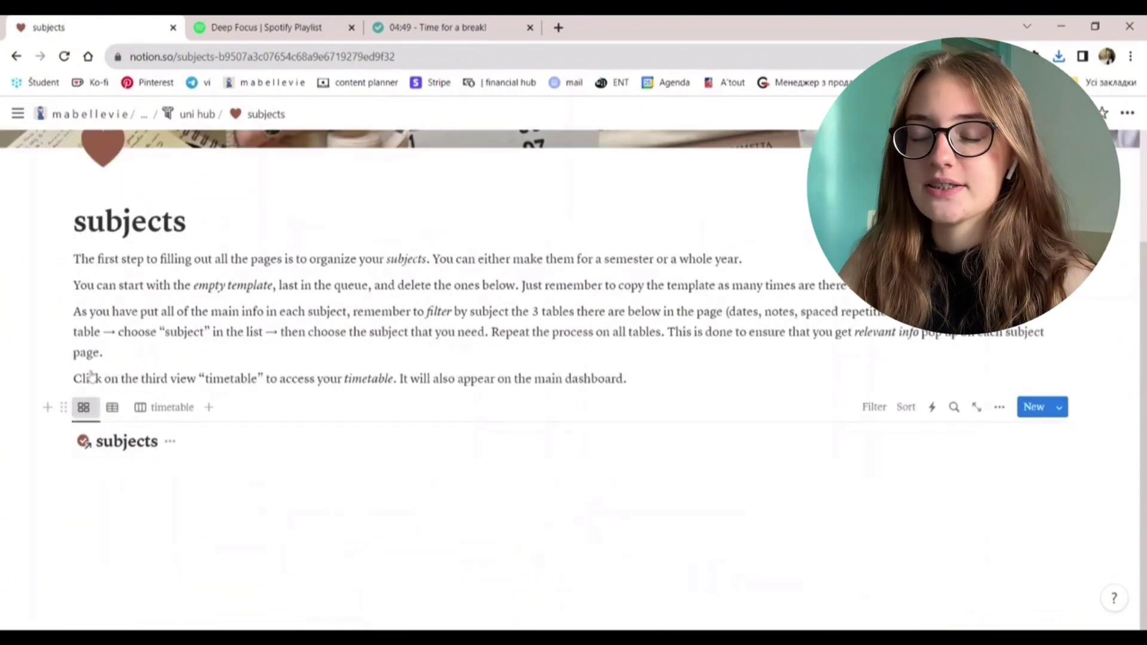
{"action": "scroll", "coordinate": [243, 438], "scroll_direction": "down", "scroll_amount": 1}
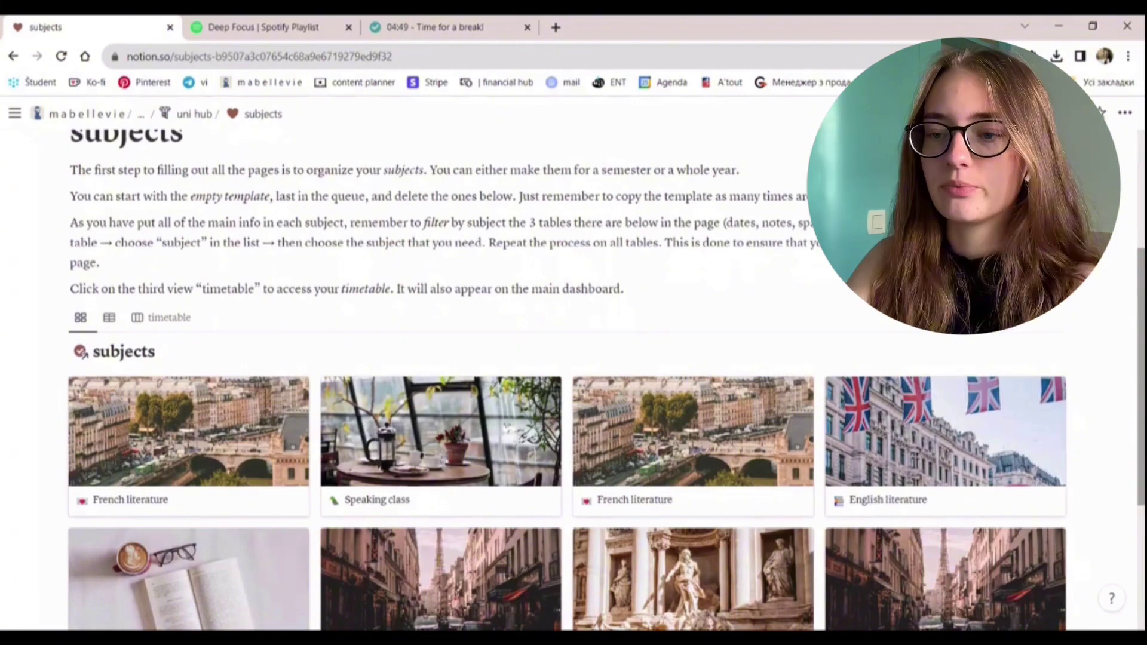
{"action": "scroll", "coordinate": [442, 341], "scroll_direction": "down", "scroll_amount": 2}
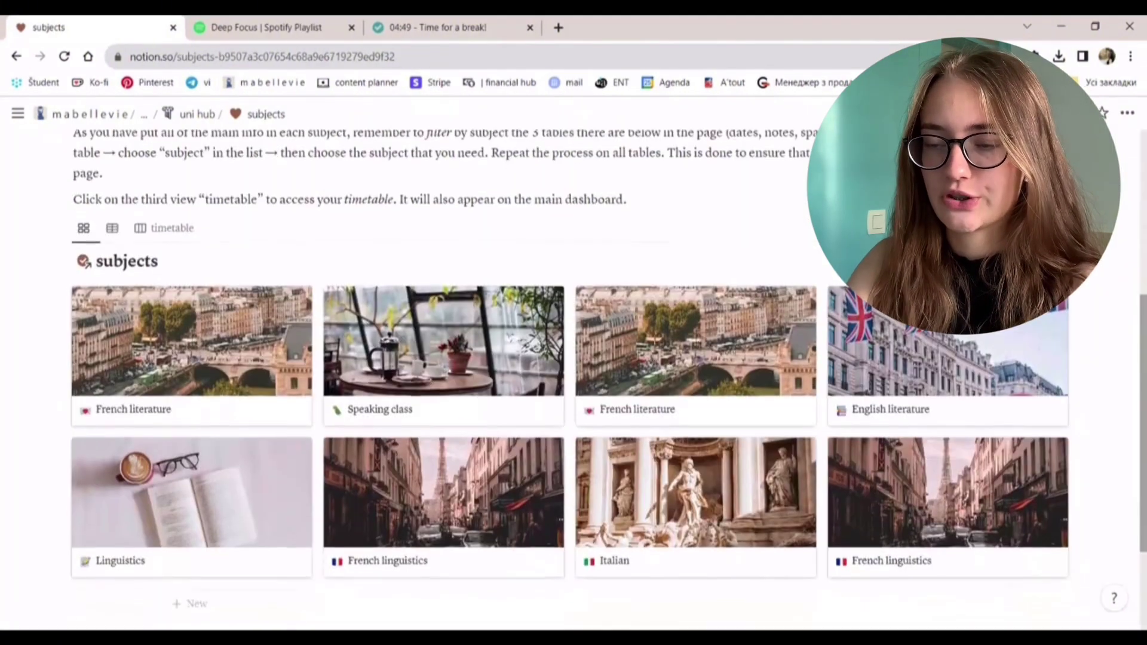
- On French literature, keep seminar, 15:30–16:30 and winter, and set week day to tue
{"action": "left_click", "coordinate": [194, 342]}
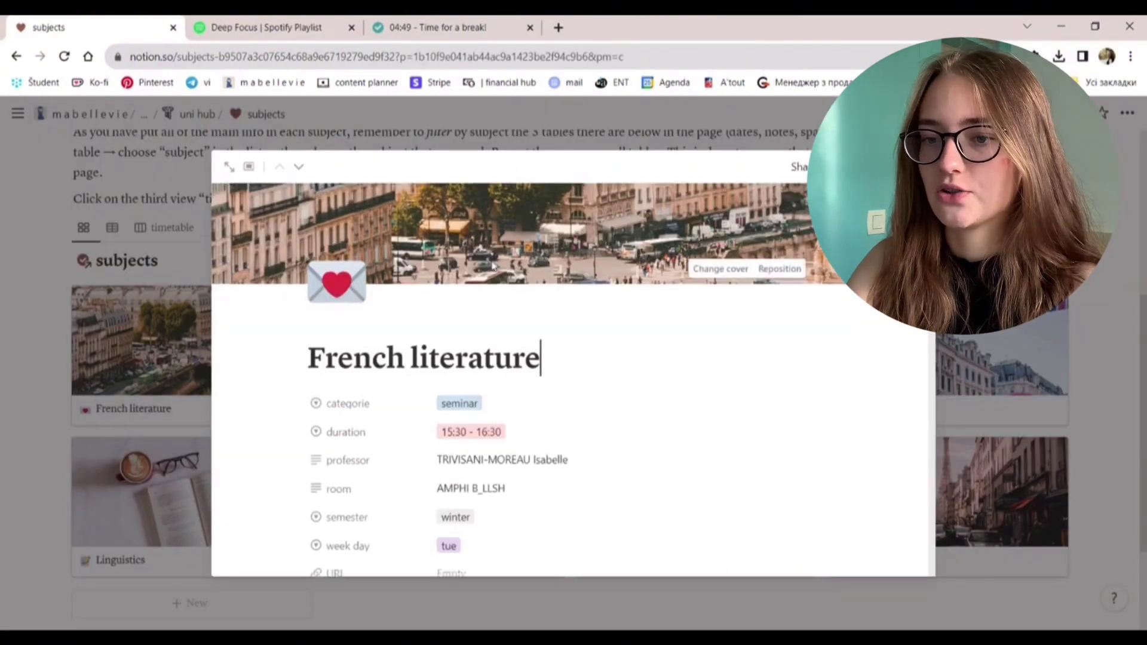
{"action": "scroll", "coordinate": [493, 266], "scroll_direction": "down", "scroll_amount": 3}
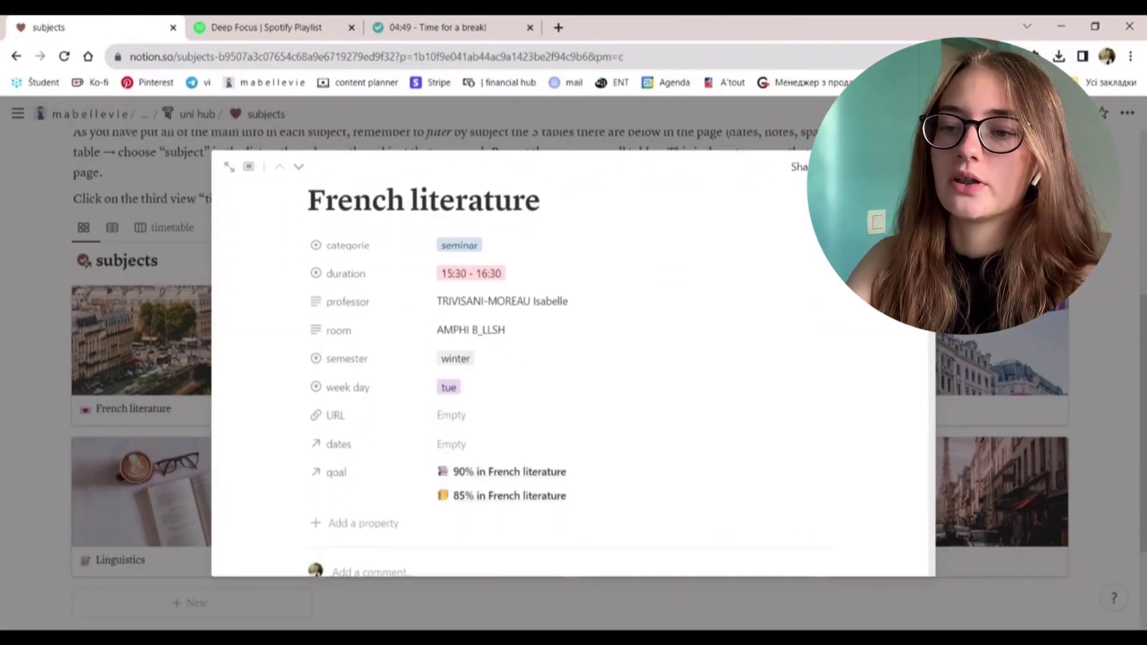
{"action": "left_click", "coordinate": [513, 245]}
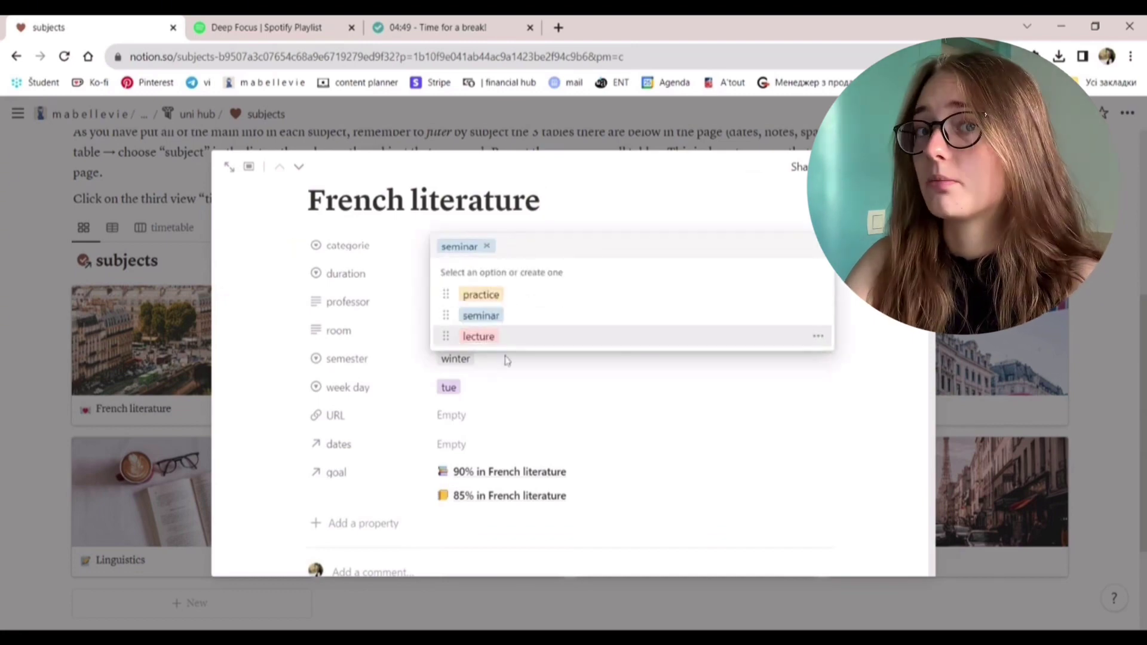
{"action": "left_click", "coordinate": [572, 184]}
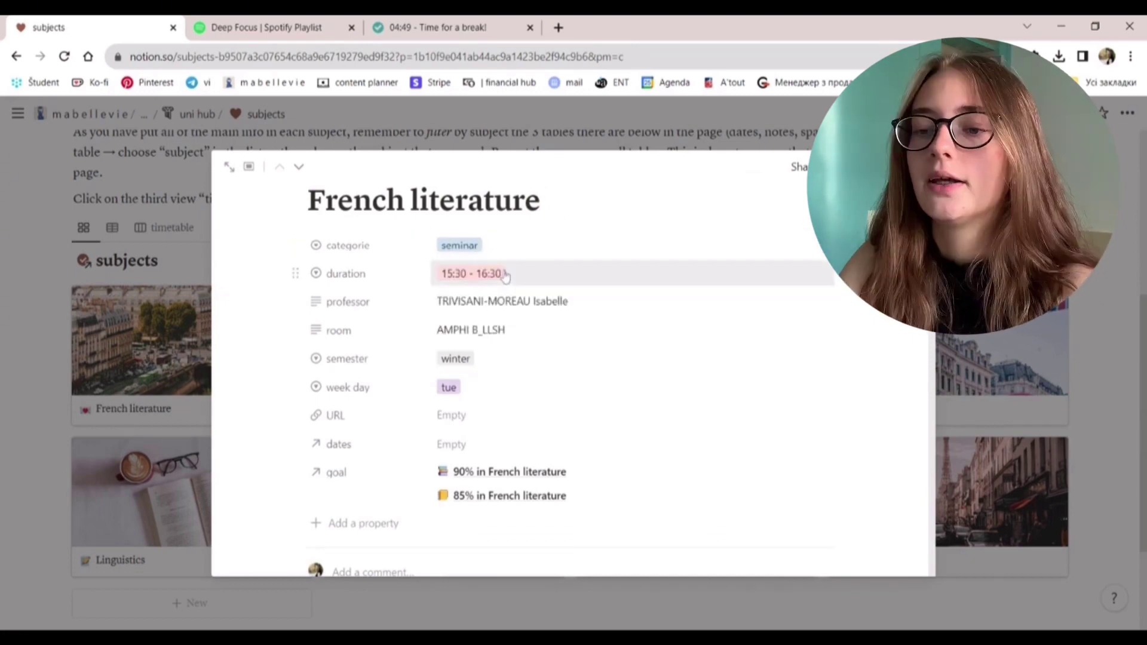
{"action": "left_click", "coordinate": [505, 275]}
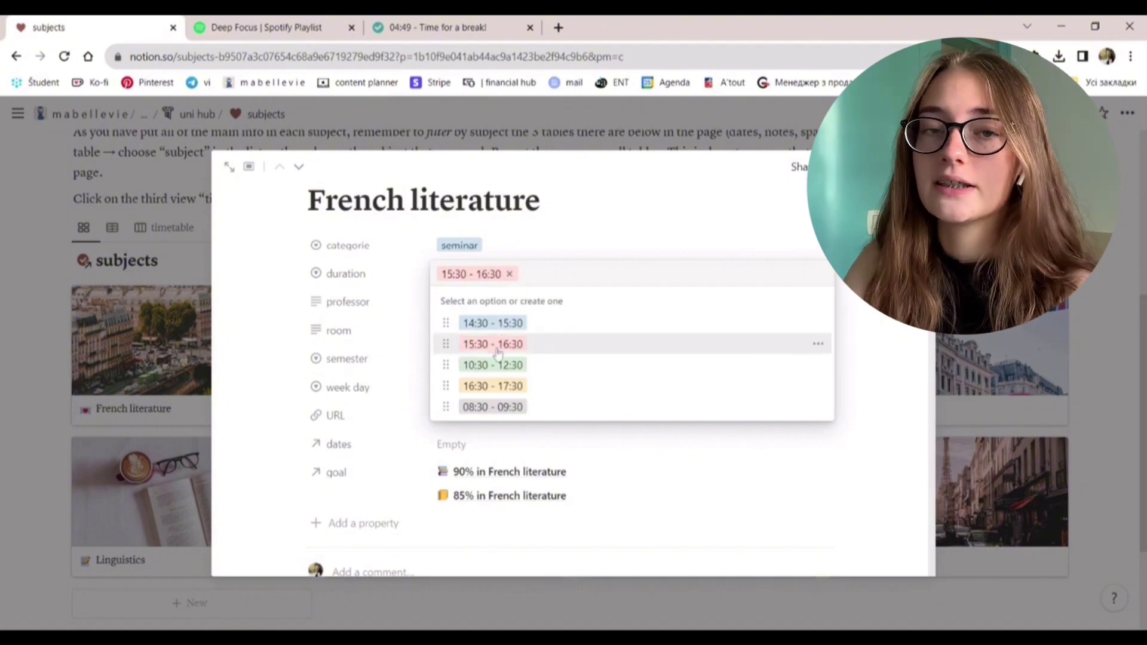
{"action": "left_click", "coordinate": [560, 241]}
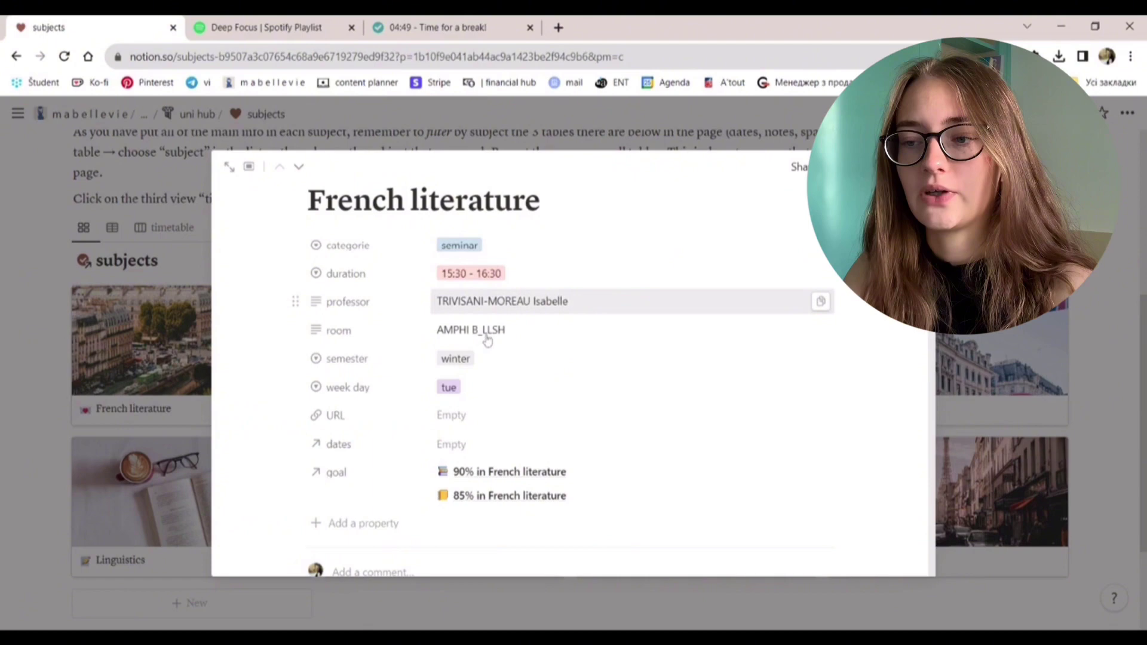
{"action": "left_click", "coordinate": [475, 360]}
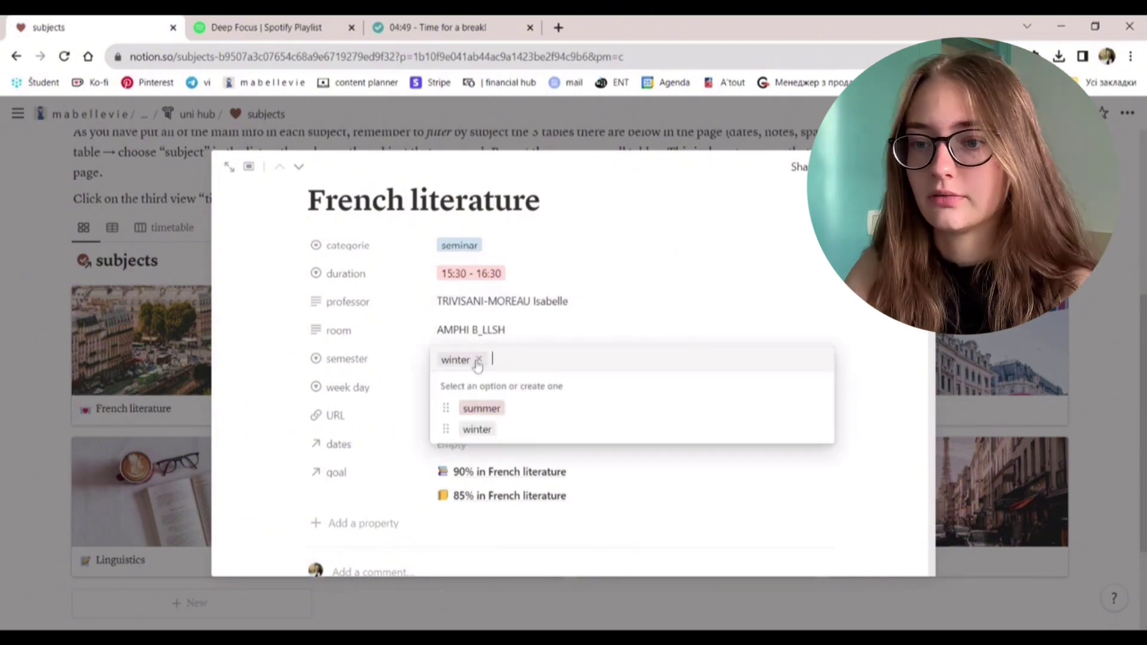
{"action": "left_click", "coordinate": [531, 325]}
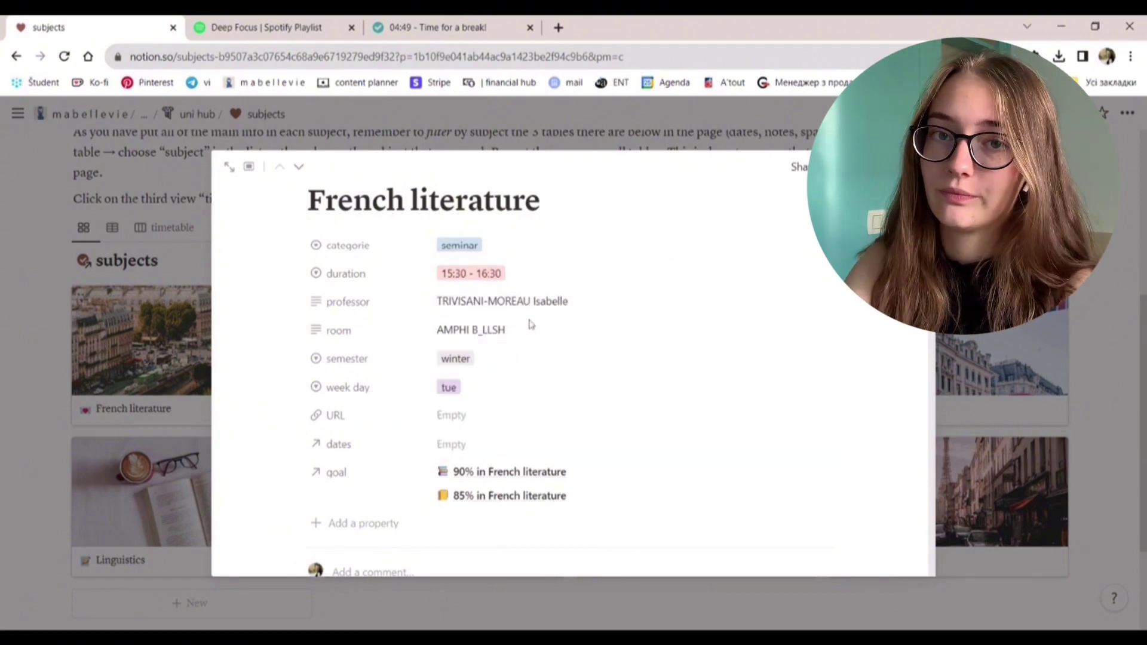
{"action": "left_click", "coordinate": [492, 388]}
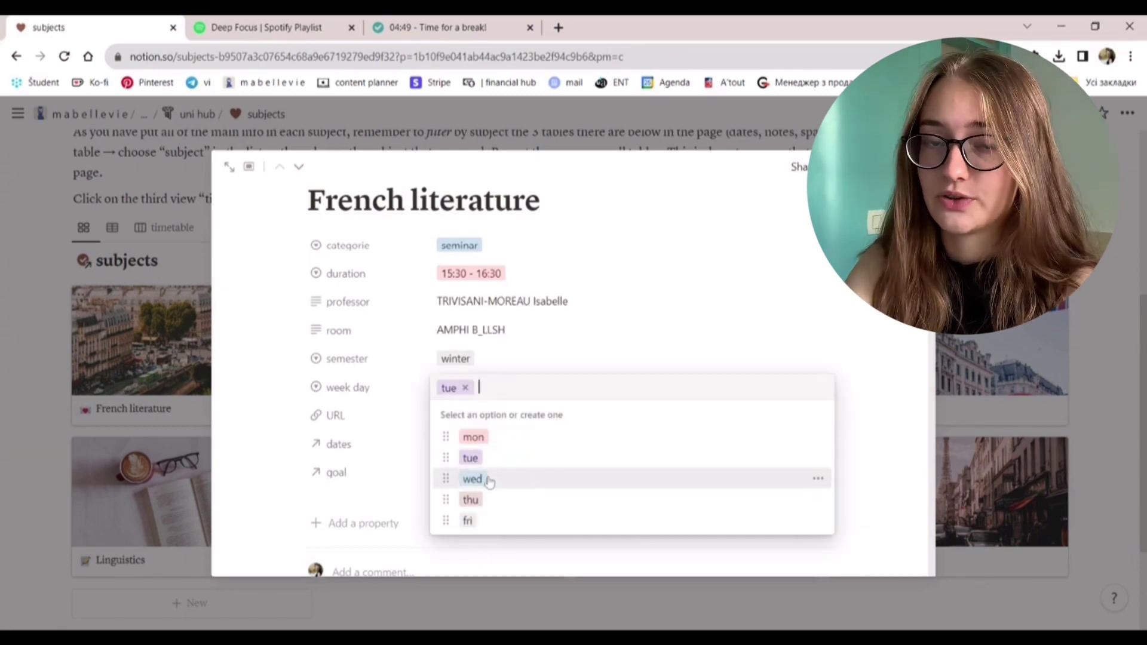
{"action": "key", "text": "Up"}
{"action": "key", "text": "Up"}
{"action": "key", "text": "Up"}
{"action": "key", "text": "Up"}
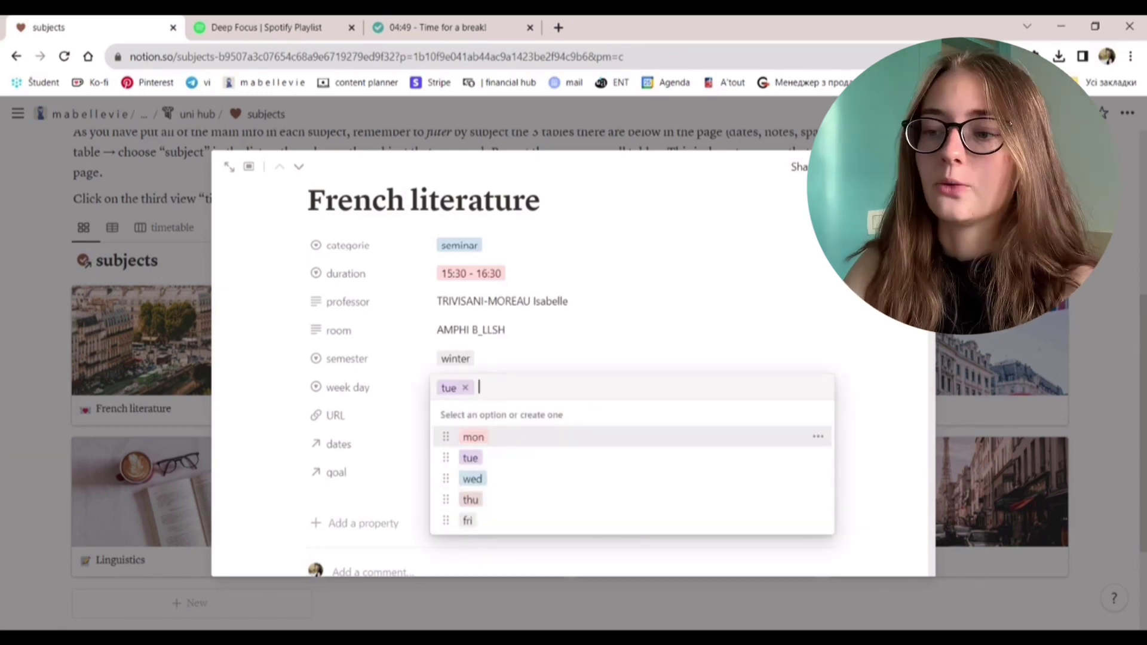
{"action": "left_click", "coordinate": [601, 352]}
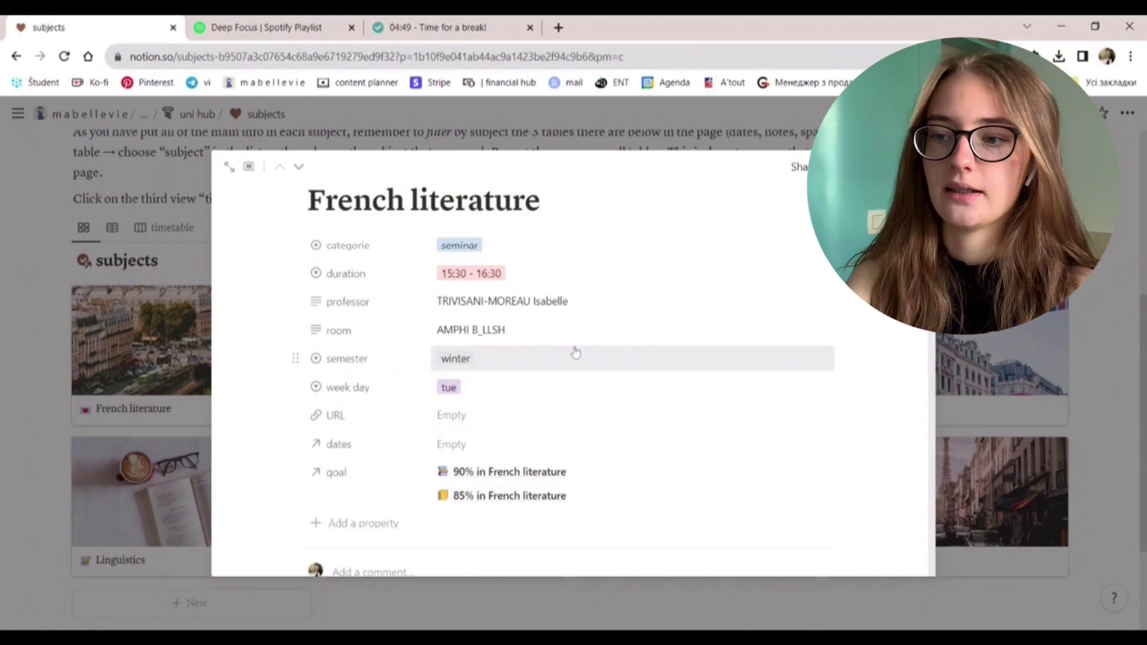
{"action": "scroll", "coordinate": [575, 352], "scroll_direction": "down", "scroll_amount": 5}
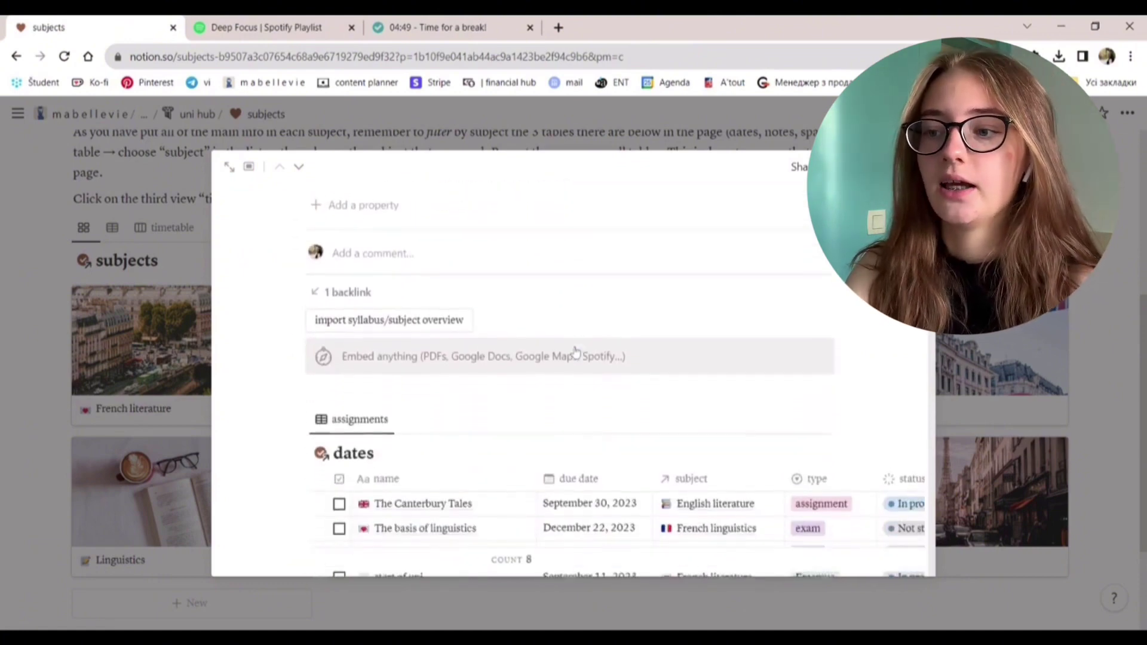
{"action": "scroll", "coordinate": [575, 353], "scroll_direction": "down", "scroll_amount": 2}
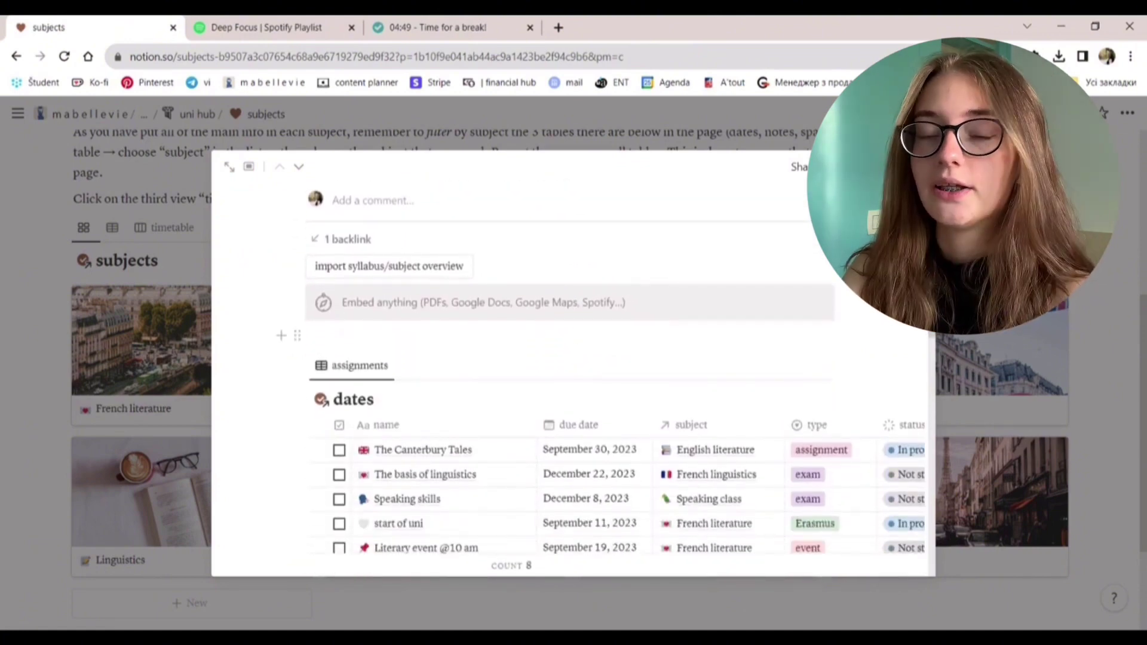
{"action": "left_click", "coordinate": [436, 270]}
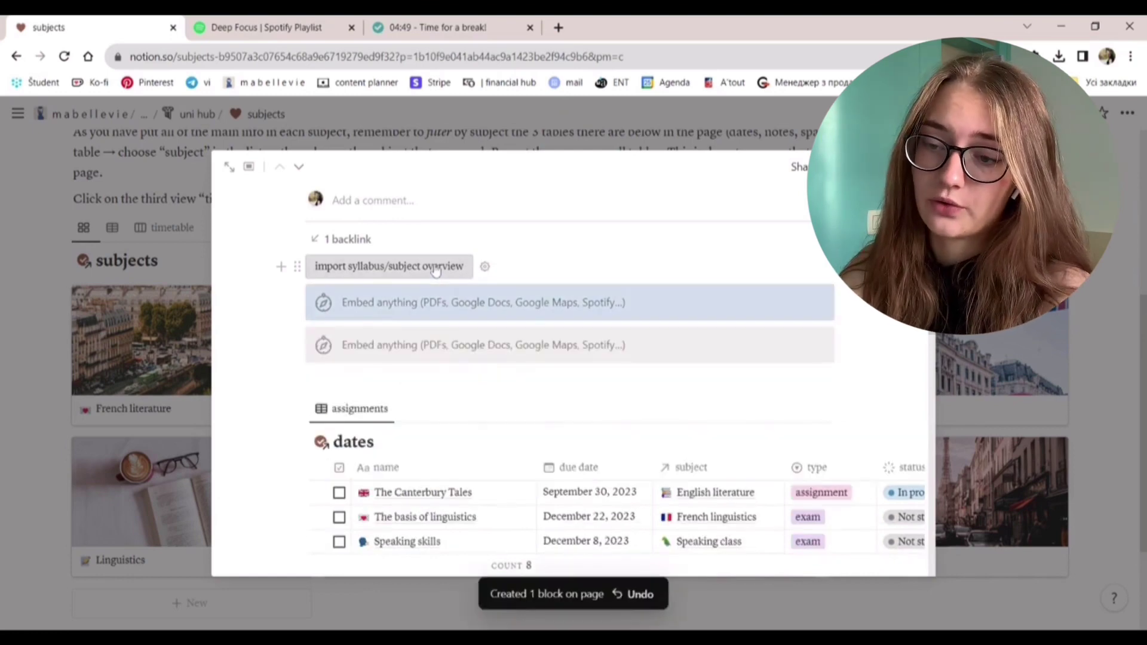
{"action": "left_click", "coordinate": [404, 302]}
{"action": "key", "text": "ctrl+z"}
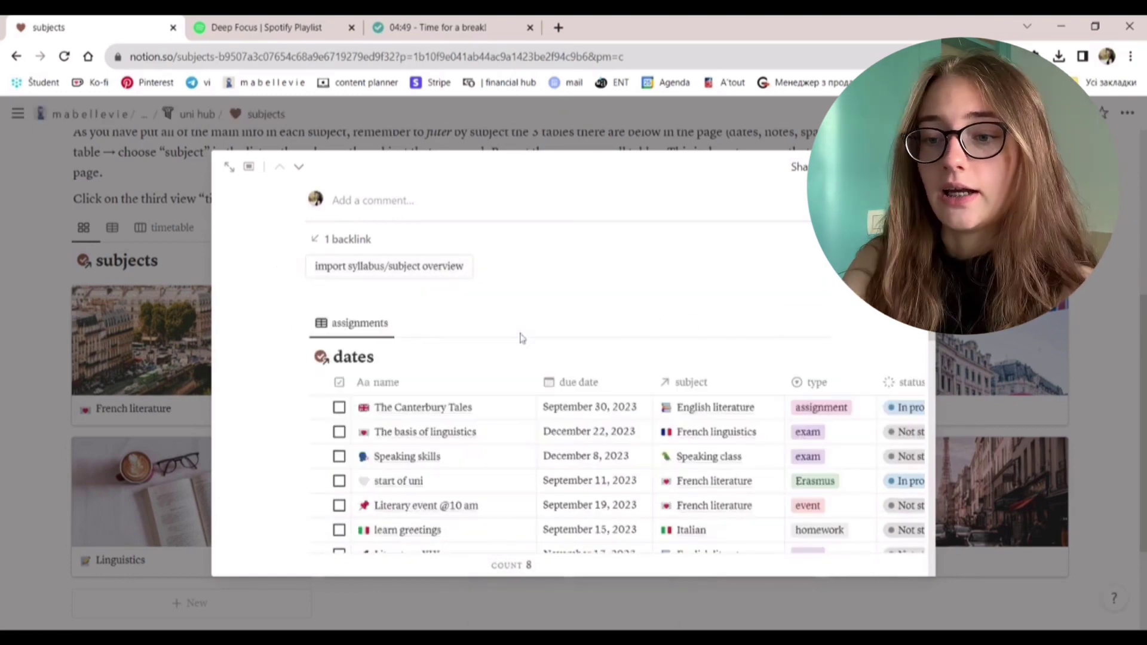
{"action": "scroll", "coordinate": [520, 336], "scroll_direction": "down", "scroll_amount": 2}
{"action": "scroll", "coordinate": [522, 339], "scroll_direction": "down", "scroll_amount": 1}
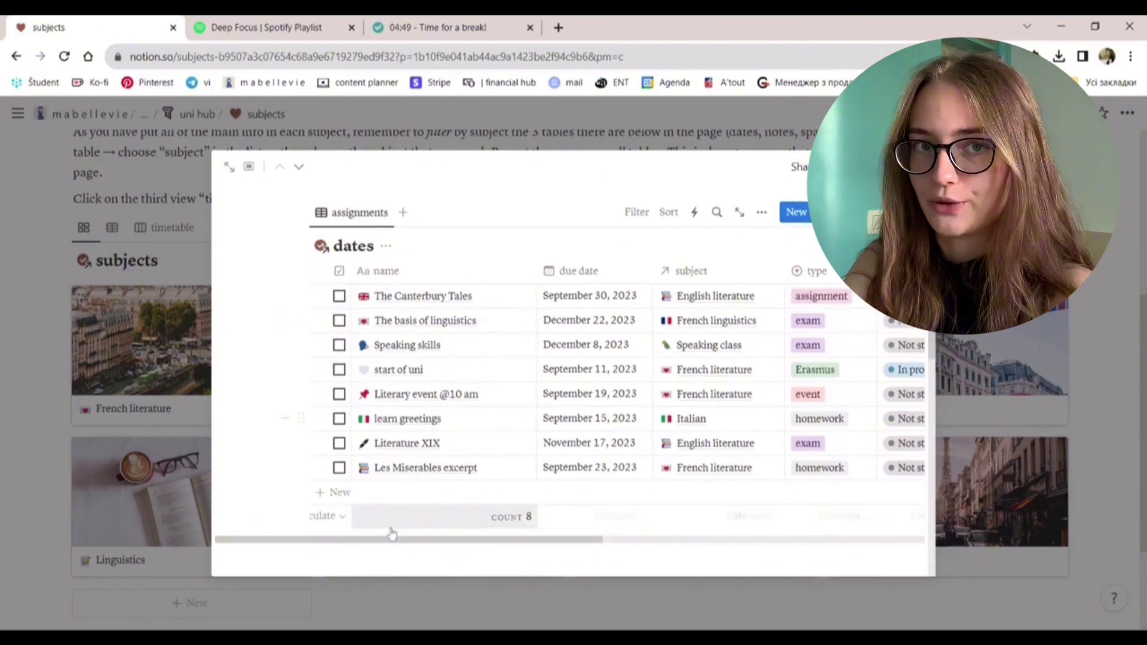
{"action": "left_click_drag", "start_coordinate": [394, 540], "coordinate": [721, 536]}
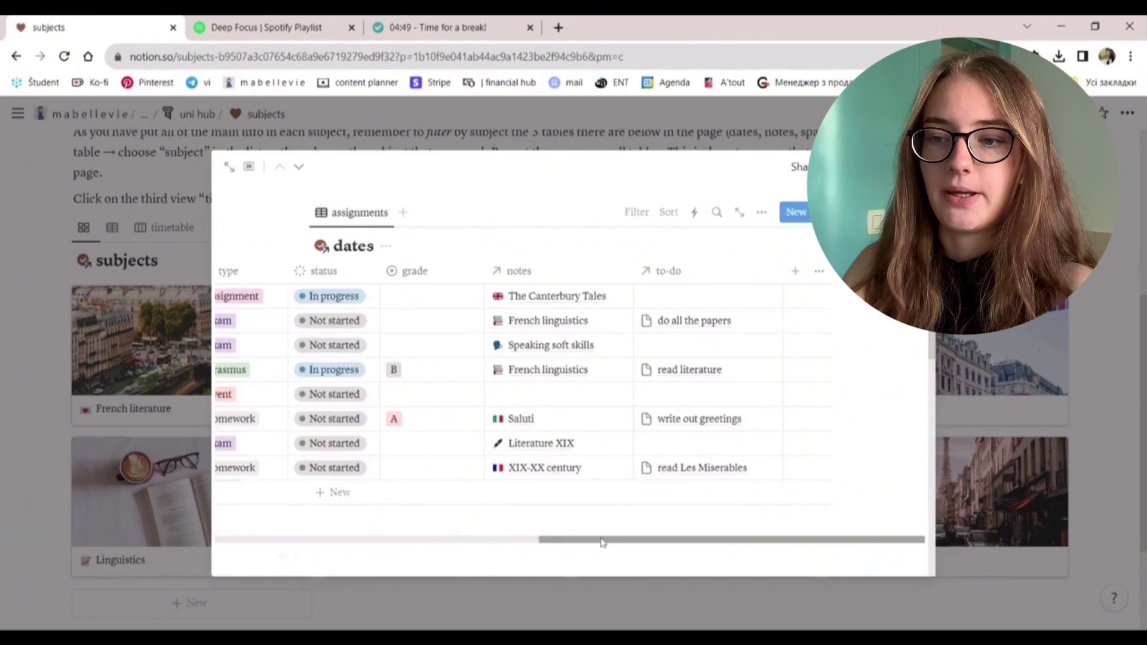
{"action": "scroll", "coordinate": [441, 535], "scroll_direction": "left", "scroll_amount": 1}
{"action": "scroll", "coordinate": [440, 535], "scroll_direction": "left", "scroll_amount": 5}
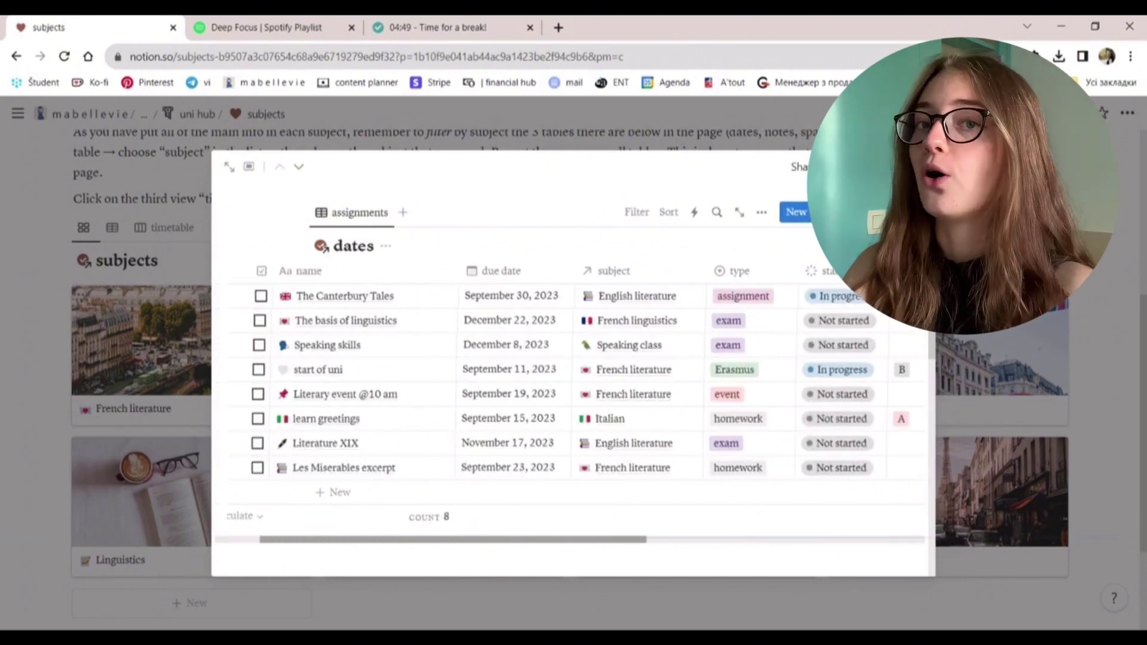
{"action": "scroll", "coordinate": [576, 405], "scroll_direction": "left", "scroll_amount": 2}
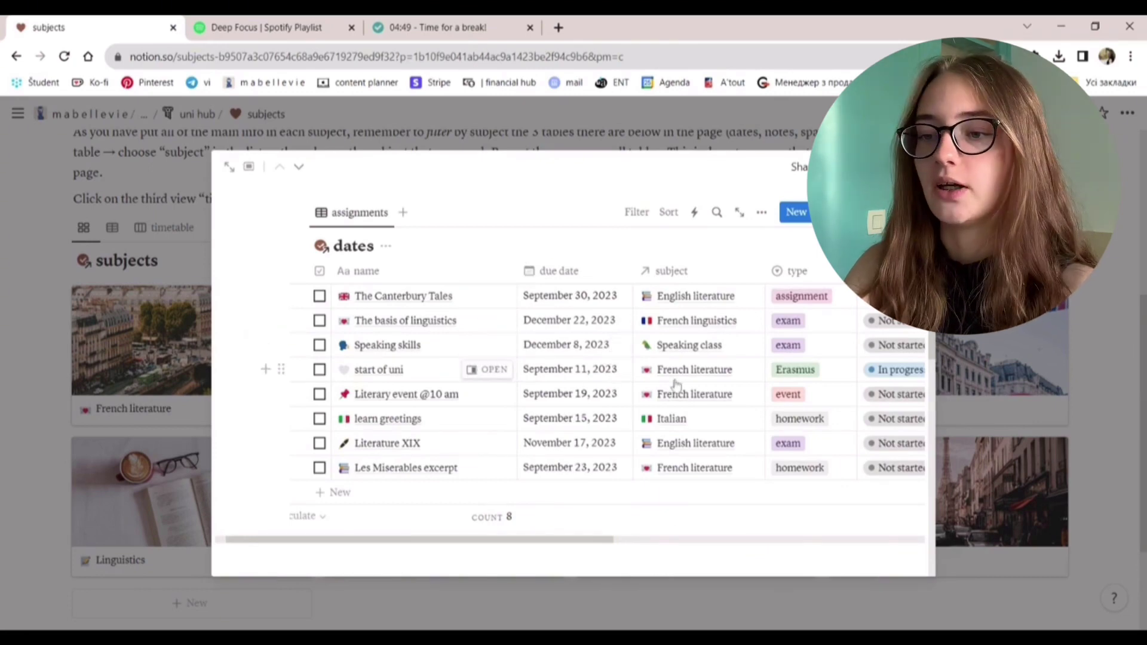
- Add a dates entry named 'CM1 and CM2 test' due September 28, 2023
{"action": "left_click", "coordinate": [424, 496]}
{"action": "type", "text": "CM1 and CM2 test"}
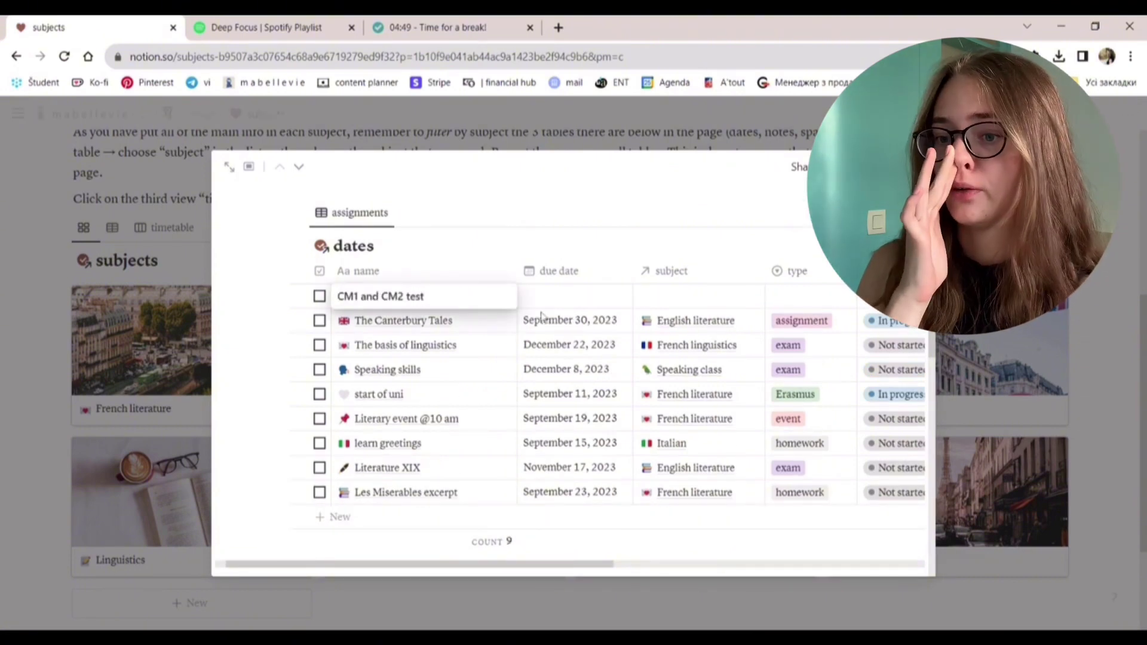
{"action": "key", "text": "Return"}
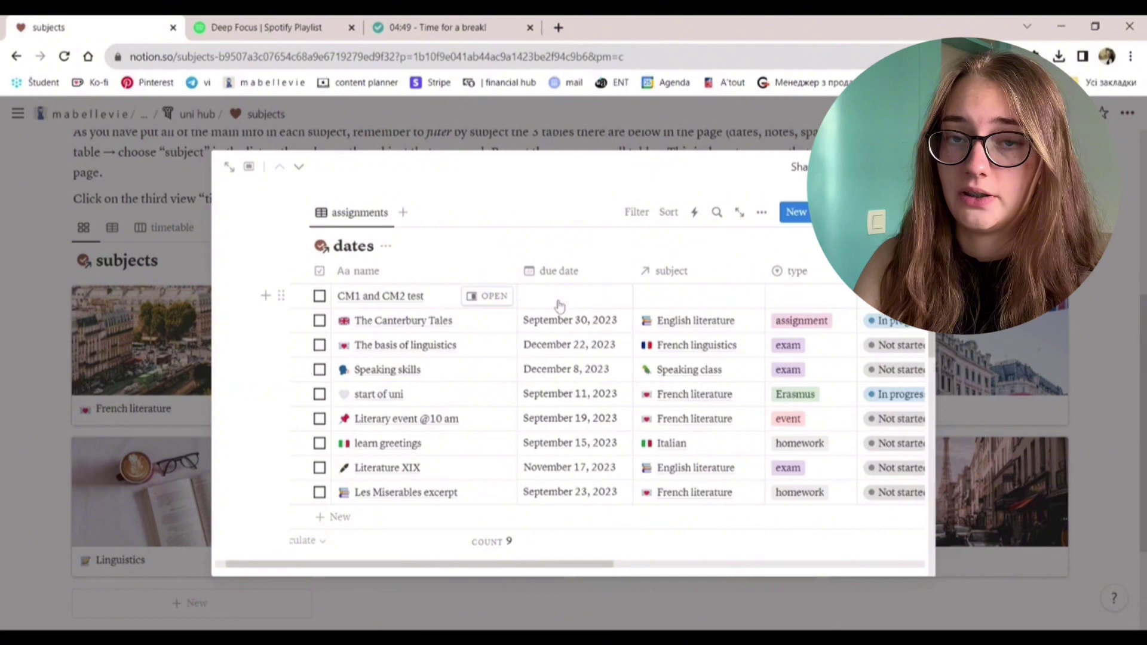
{"action": "left_click", "coordinate": [559, 306]}
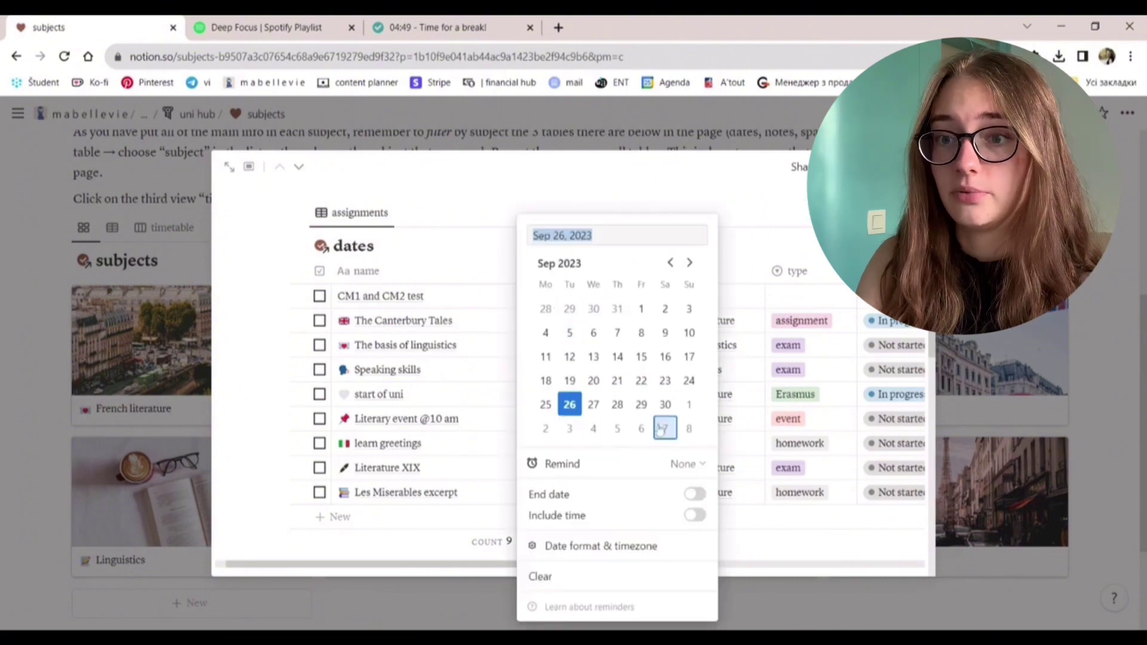
{"action": "left_click", "coordinate": [618, 404]}
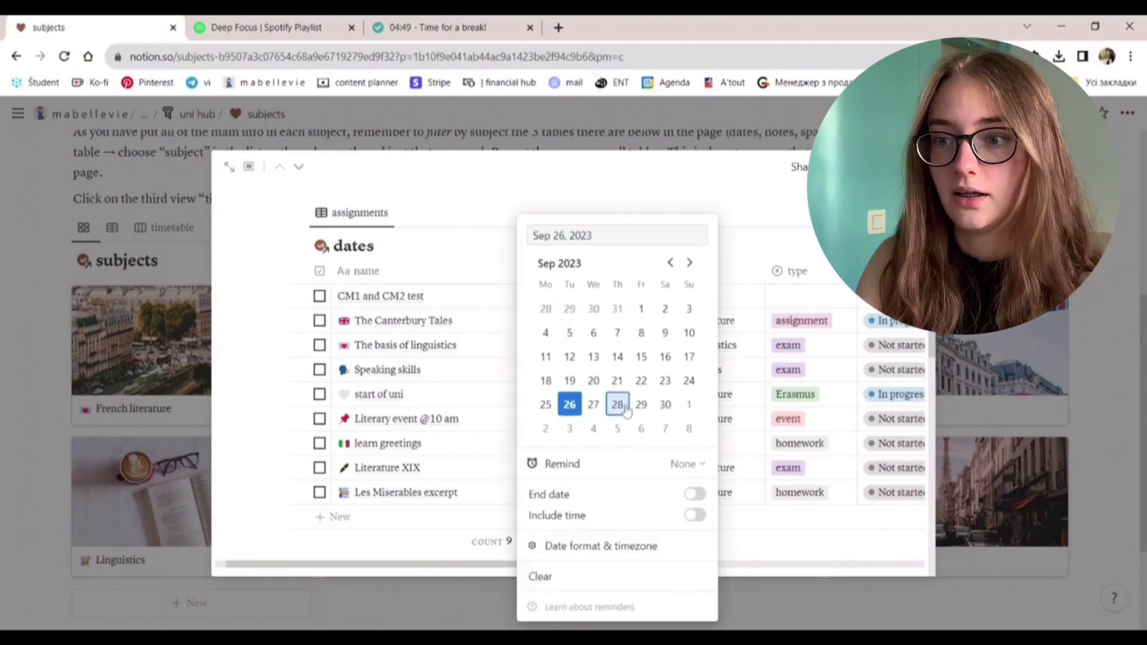
{"action": "left_click", "coordinate": [743, 293]}
- Set the entry's subject to Linguistics, type to test and status to In progress
{"action": "left_click", "coordinate": [699, 302]}
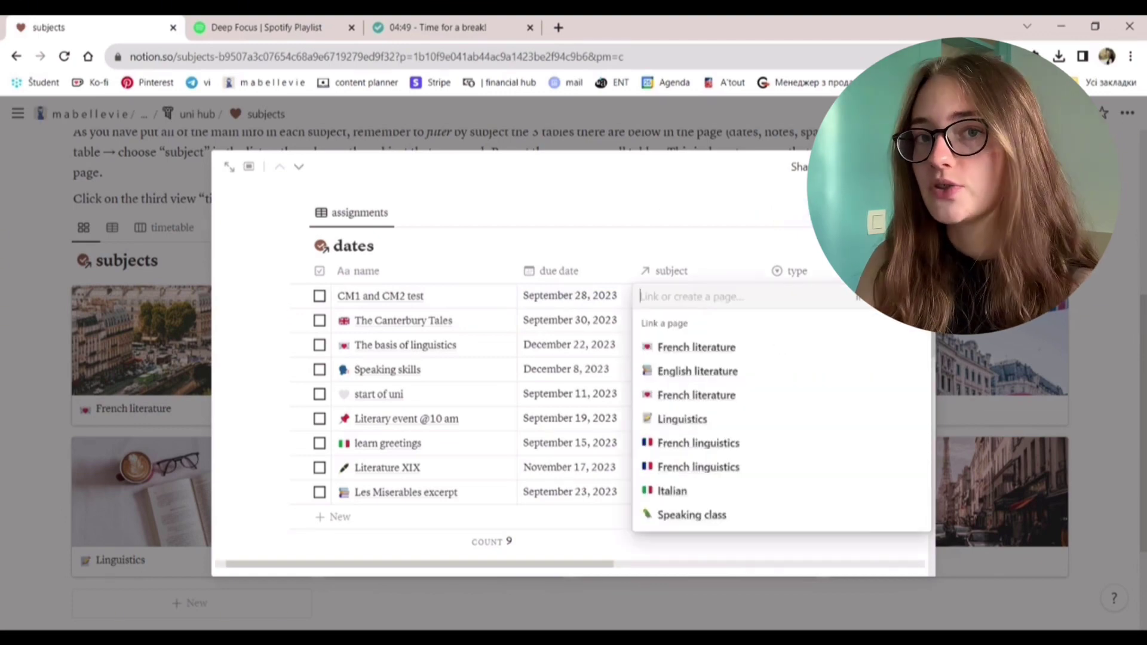
{"action": "left_click", "coordinate": [701, 421]}
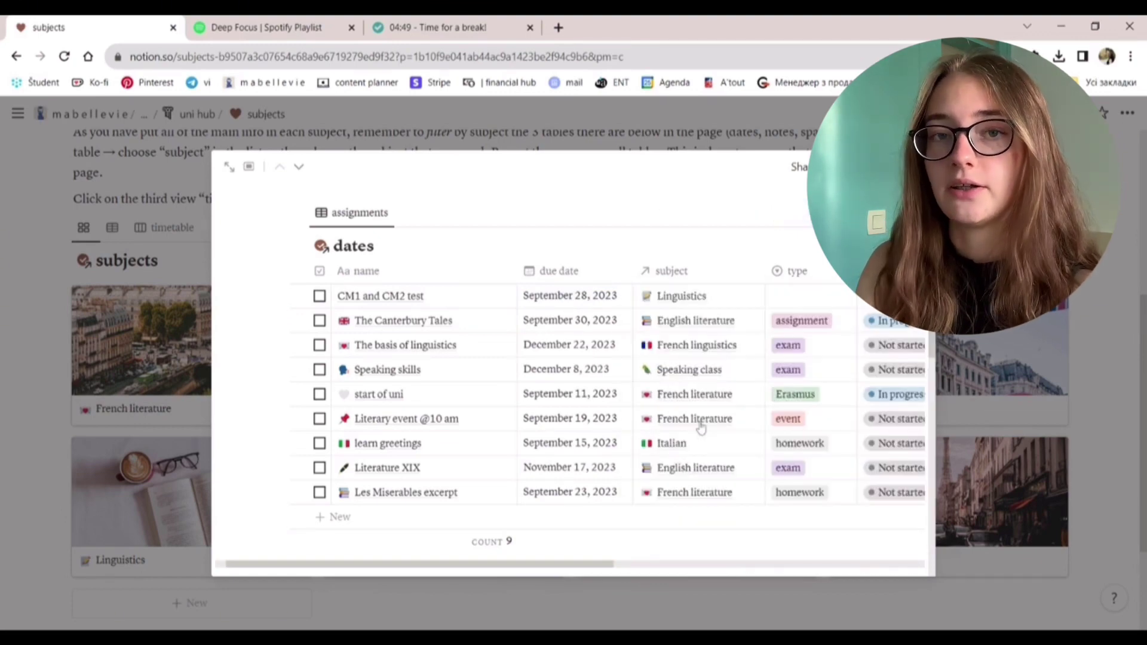
{"action": "left_click", "coordinate": [817, 305]}
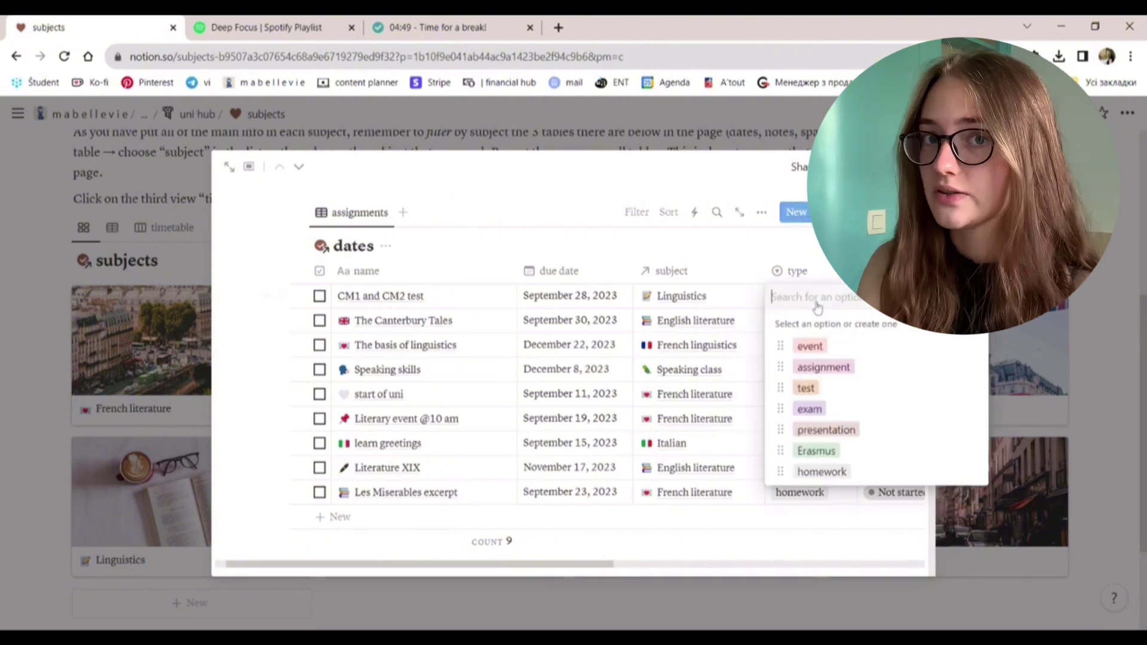
{"action": "left_click", "coordinate": [810, 389]}
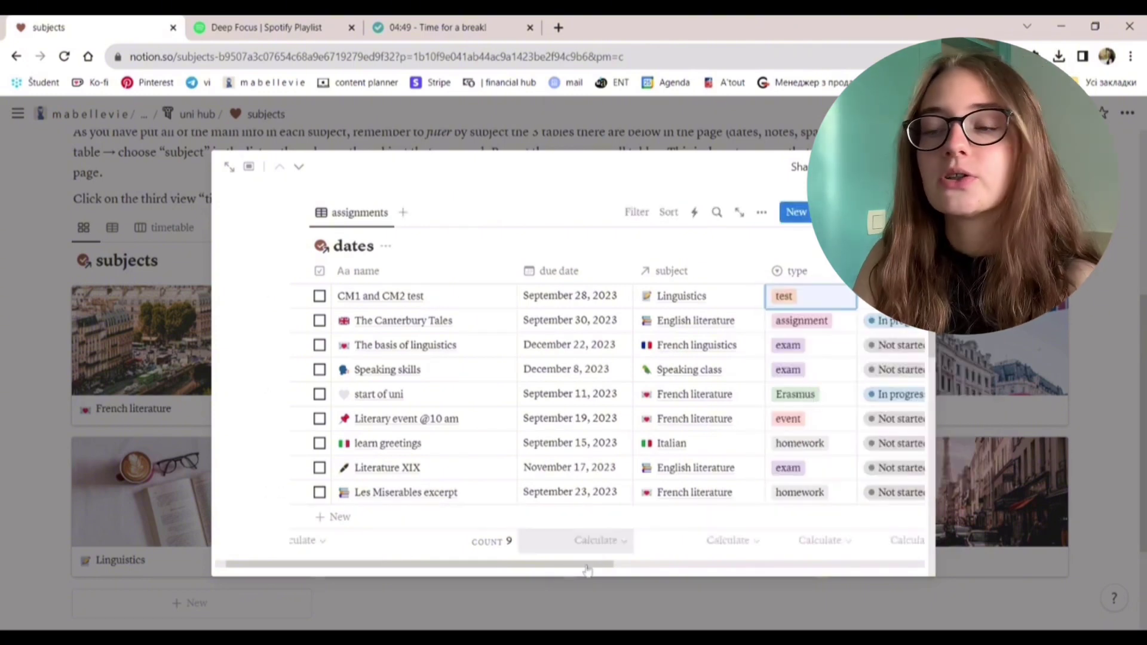
{"action": "scroll", "coordinate": [541, 291], "scroll_direction": "right", "scroll_amount": 5}
{"action": "left_click", "coordinate": [541, 291]}
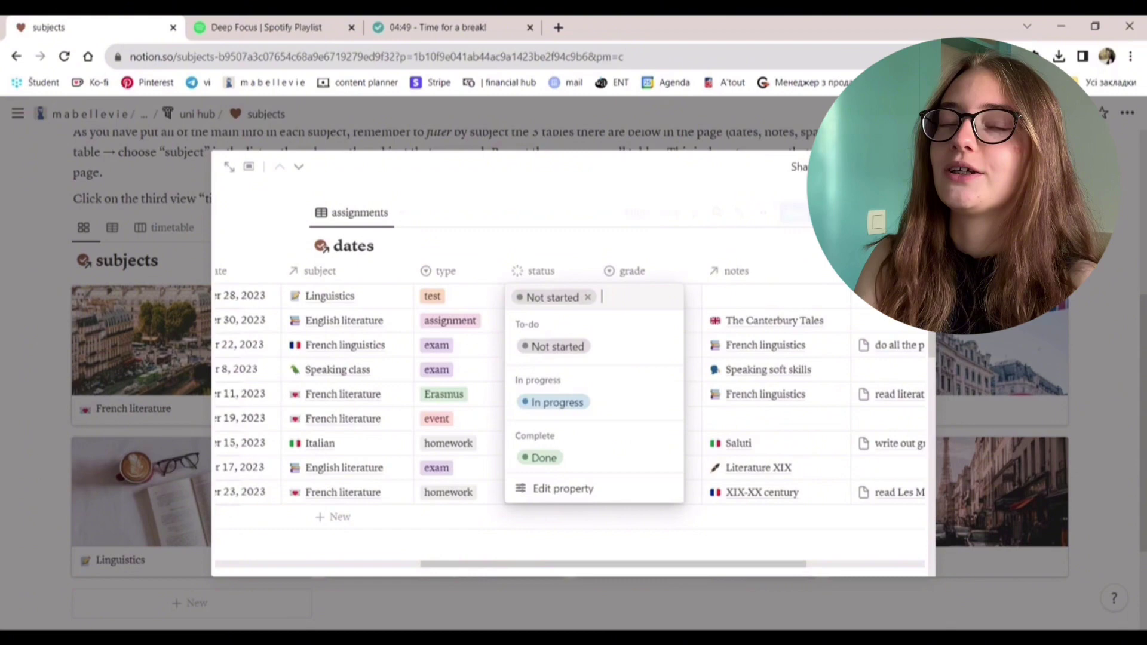
{"action": "left_click", "coordinate": [555, 399]}
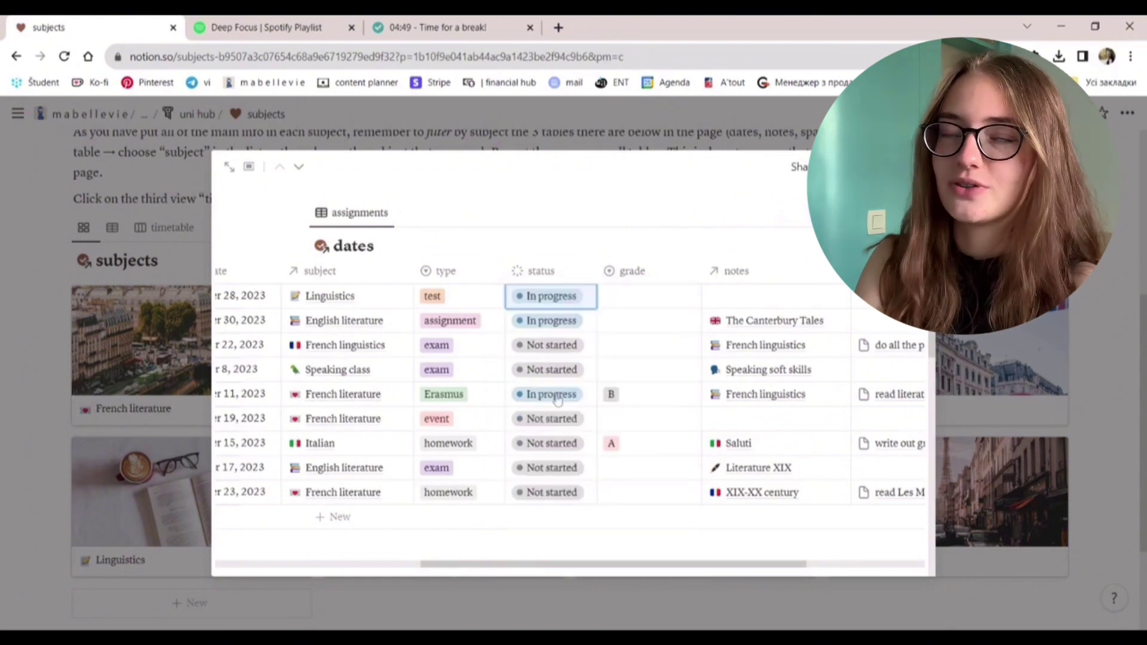
- Link French linguistics as its notes and enter 'clean up notes CM1' in the to-do link
{"action": "left_click", "coordinate": [765, 297]}
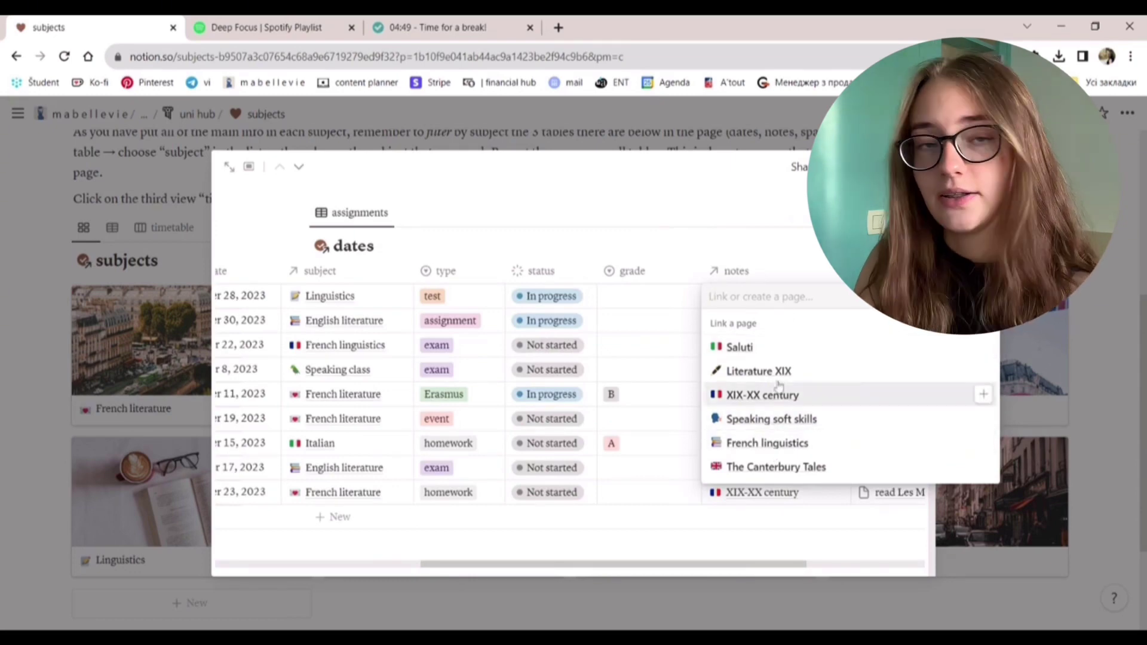
{"action": "left_click", "coordinate": [755, 444]}
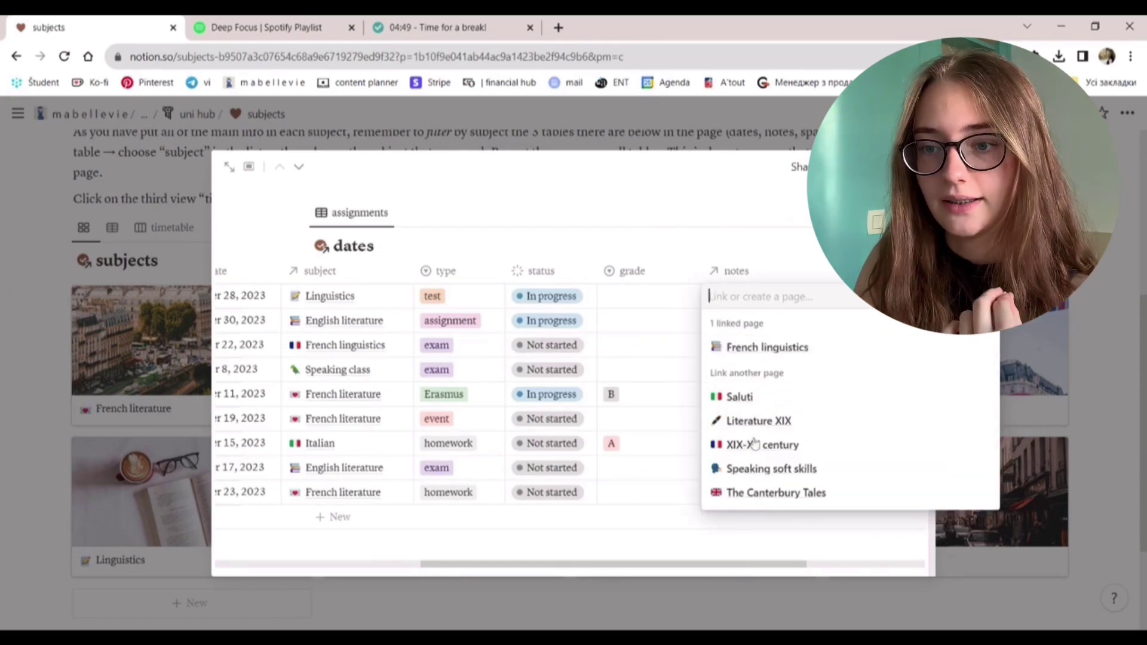
{"action": "left_click", "coordinate": [789, 246]}
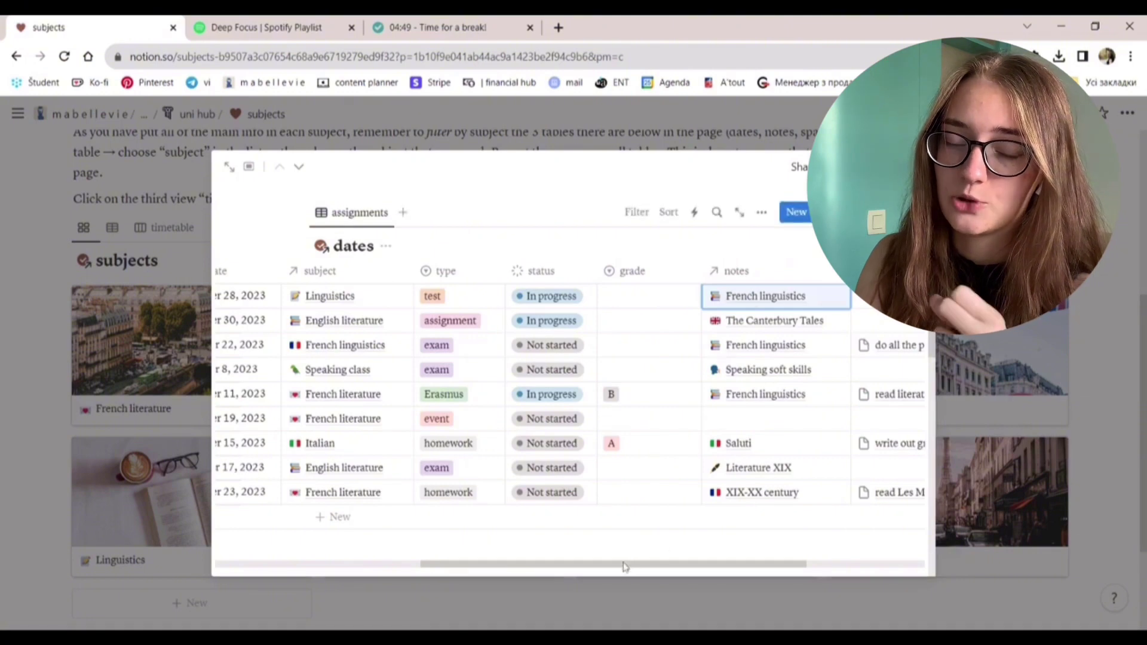
{"action": "left_click_drag", "start_coordinate": [624, 566], "coordinate": [693, 566]}
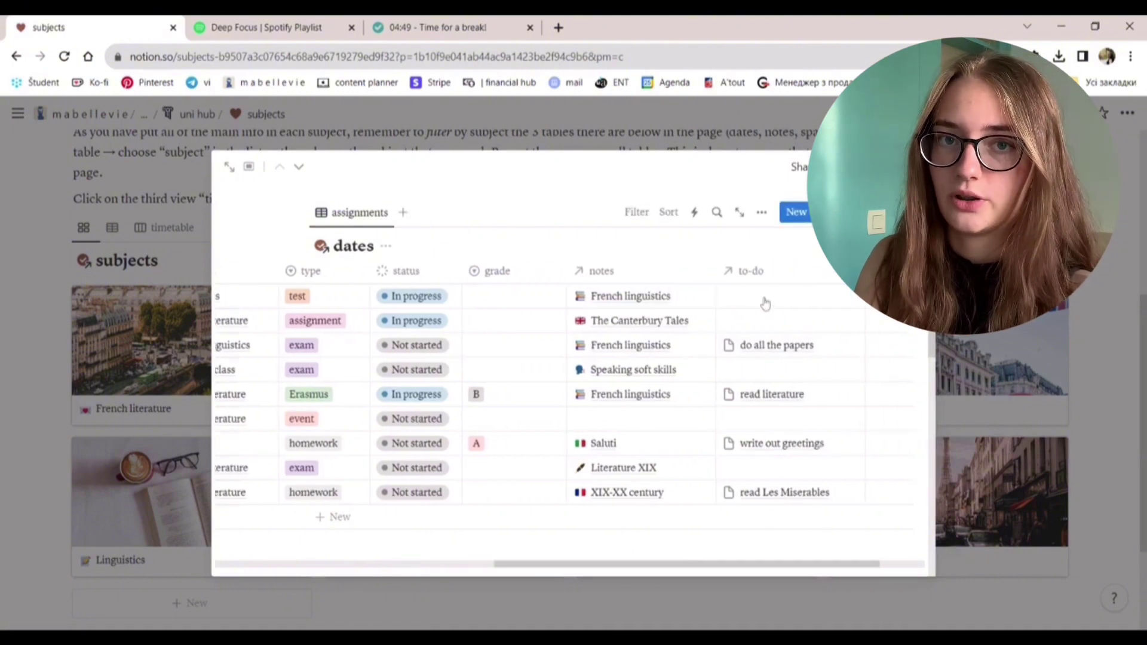
{"action": "left_click", "coordinate": [765, 303]}
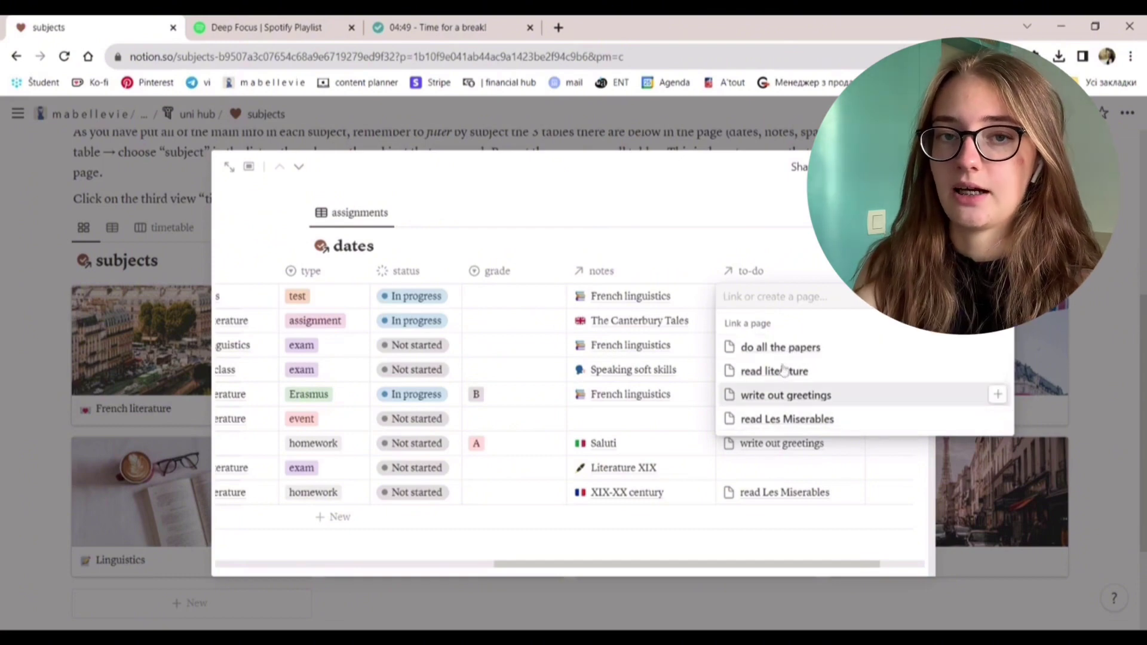
{"action": "type", "text": "cle"}
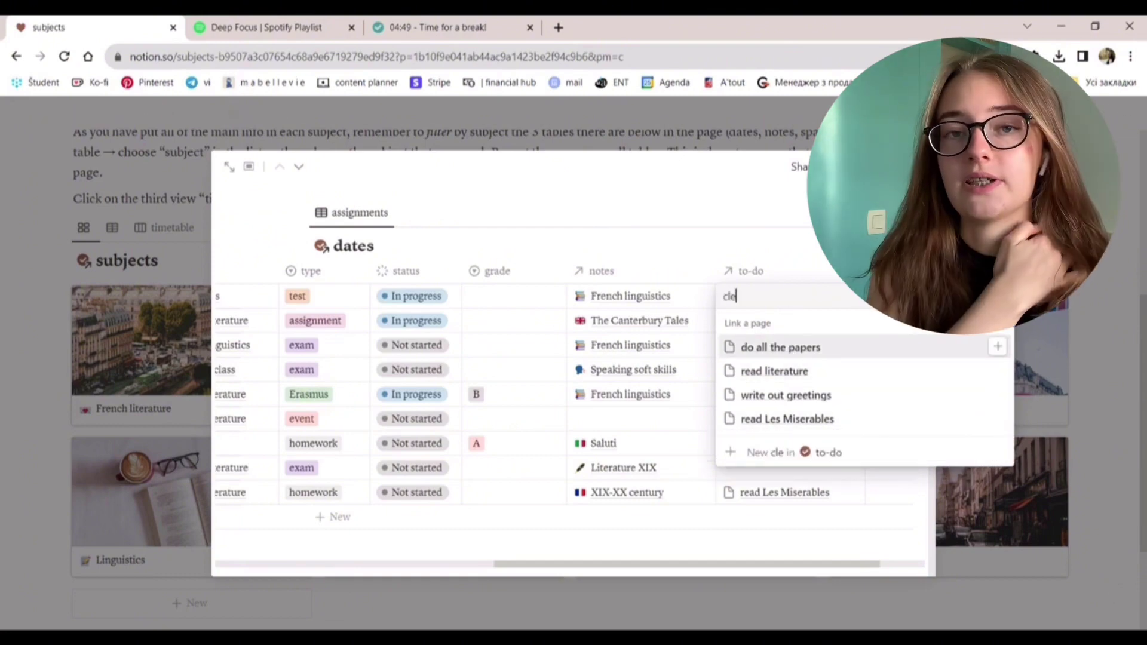
{"action": "type", "text": "an up no"}
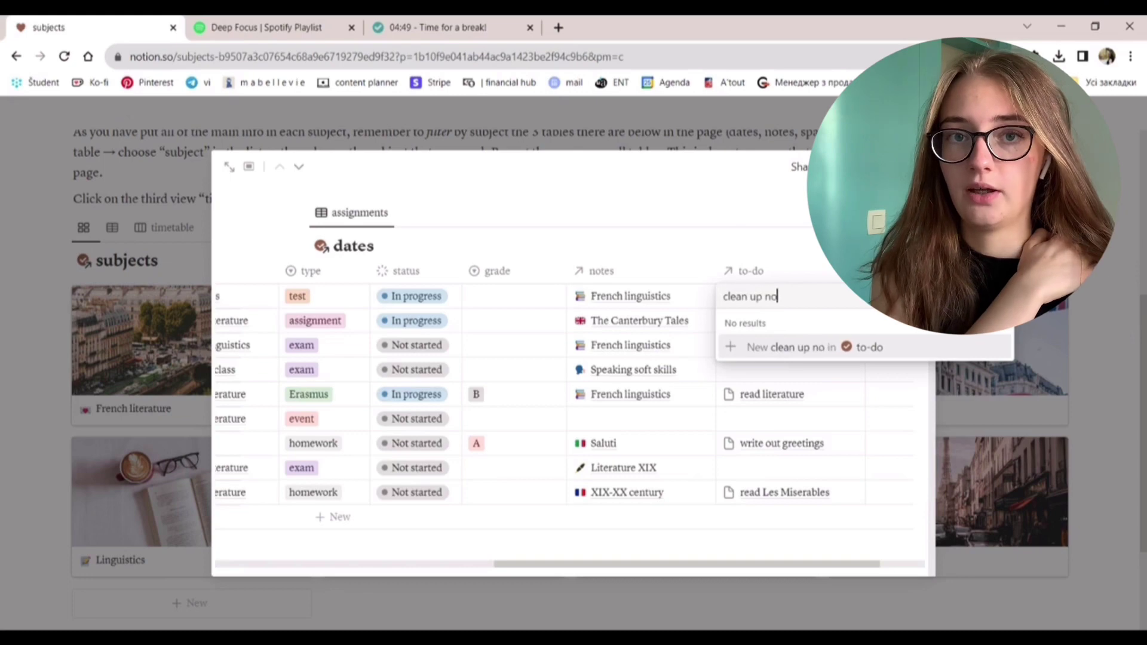
{"action": "type", "text": "tes CM"}
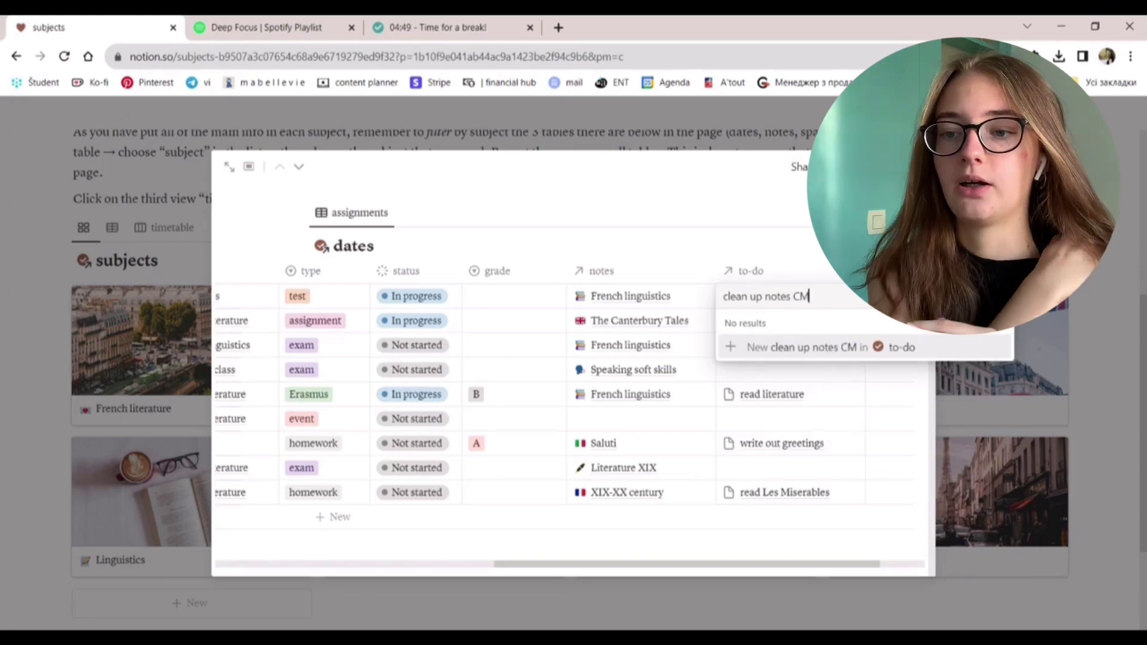
{"action": "type", "text": "1"}
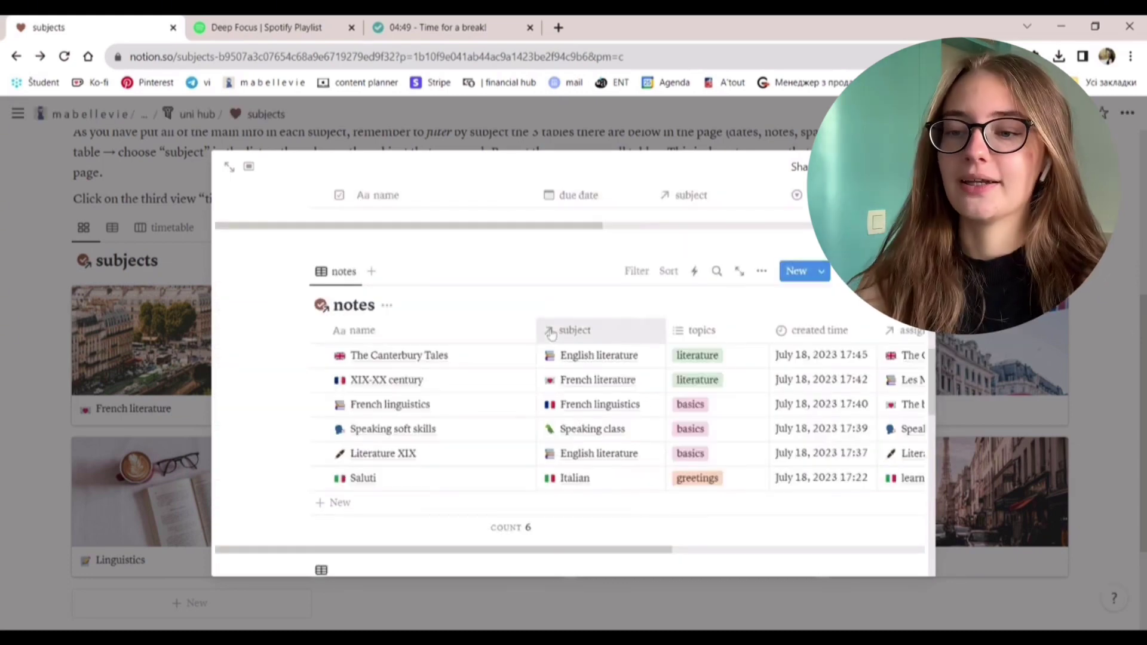
{"action": "scroll", "coordinate": [551, 334], "scroll_direction": "down", "scroll_amount": 1}
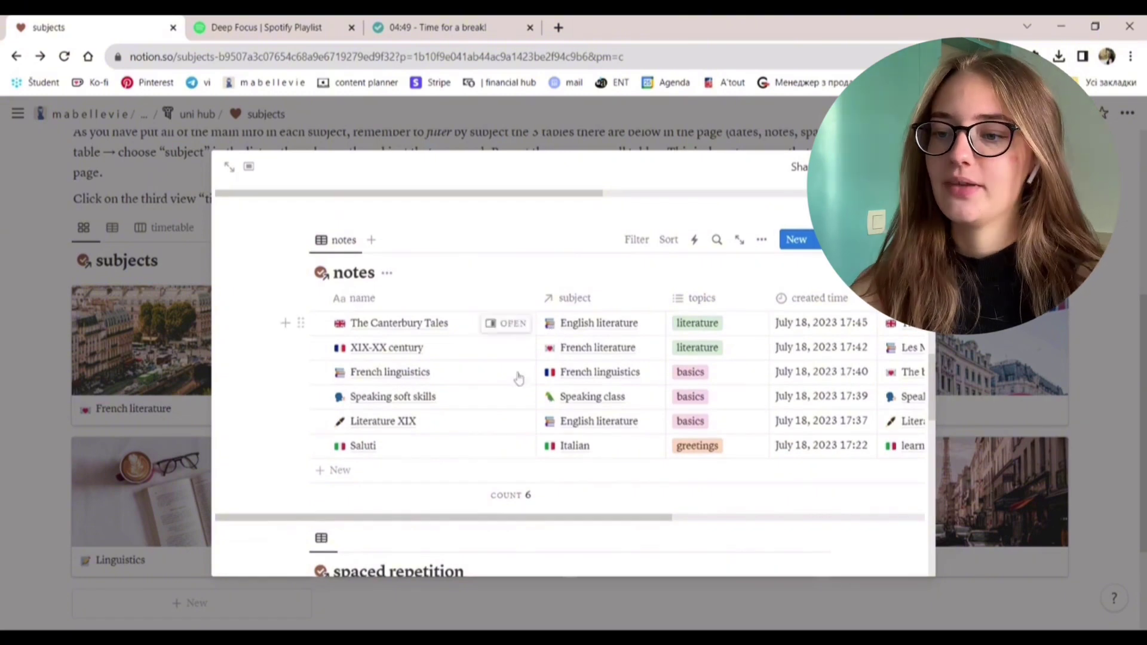
{"action": "left_click", "coordinate": [507, 447]}
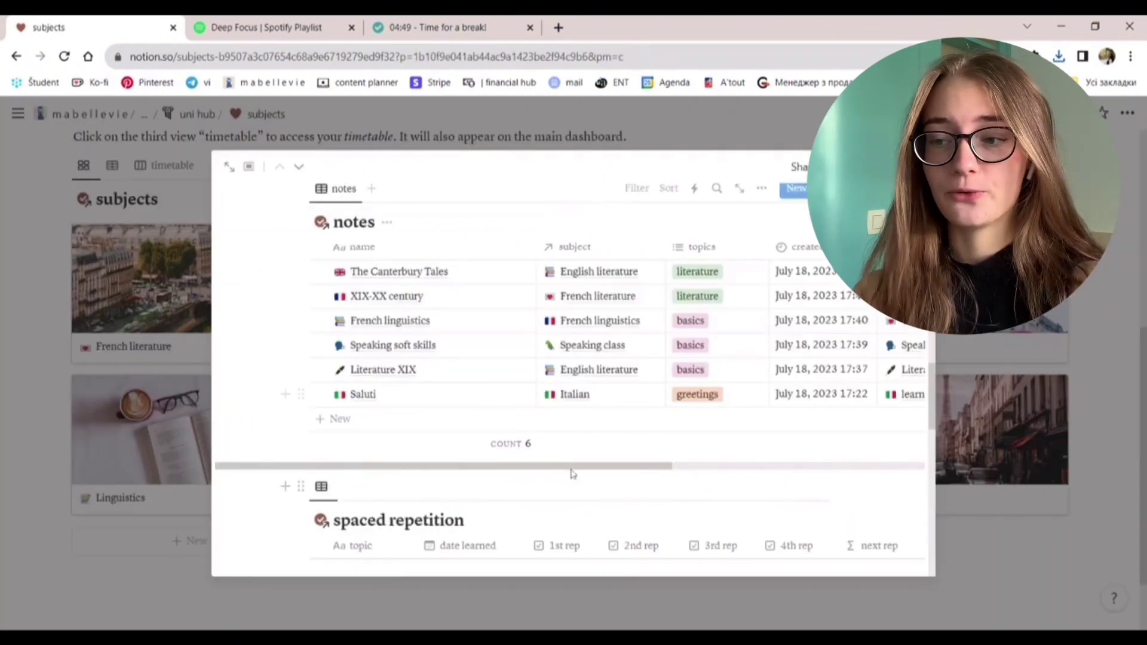
{"action": "left_click_drag", "start_coordinate": [606, 468], "coordinate": [817, 452]}
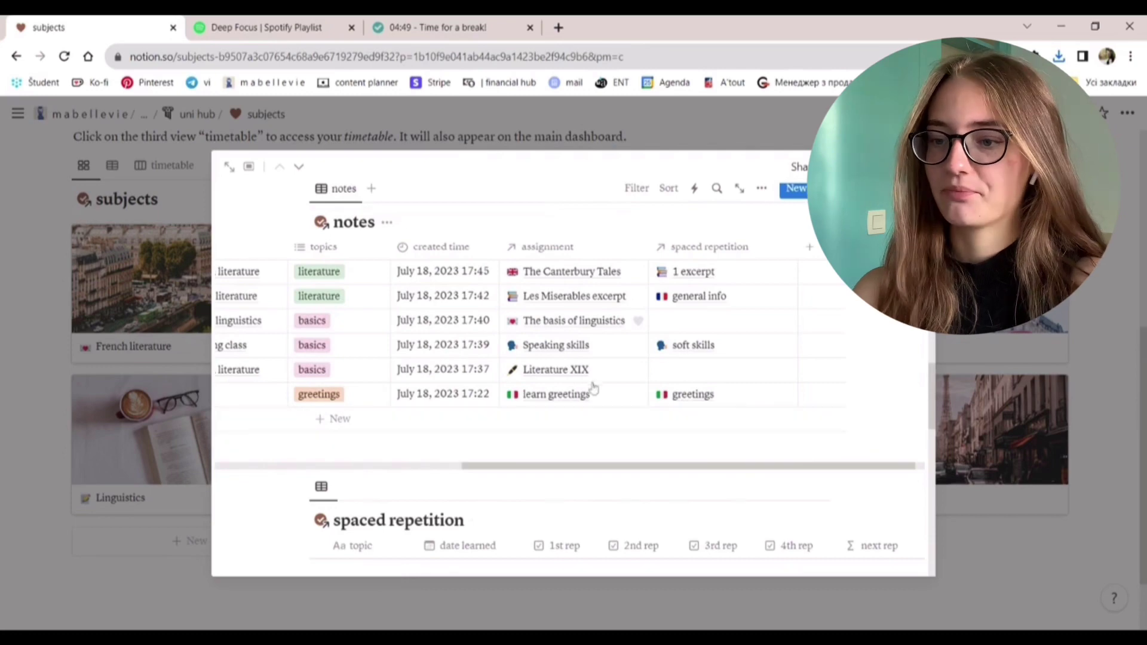
{"action": "left_click", "coordinate": [607, 400]}
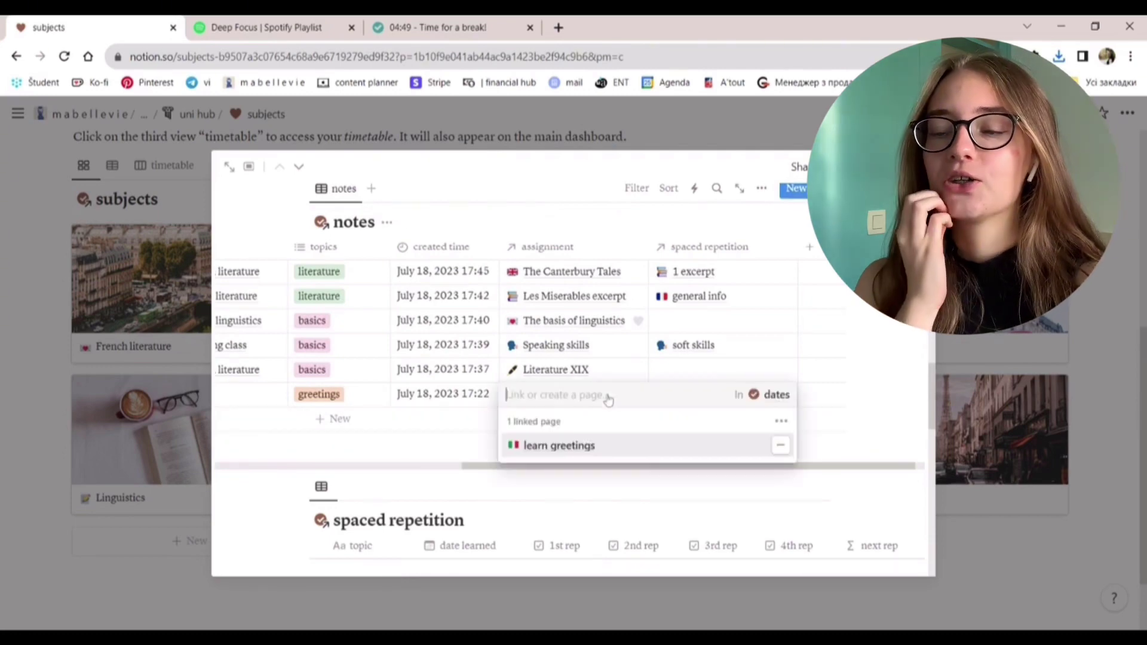
{"action": "left_click", "coordinate": [773, 352]}
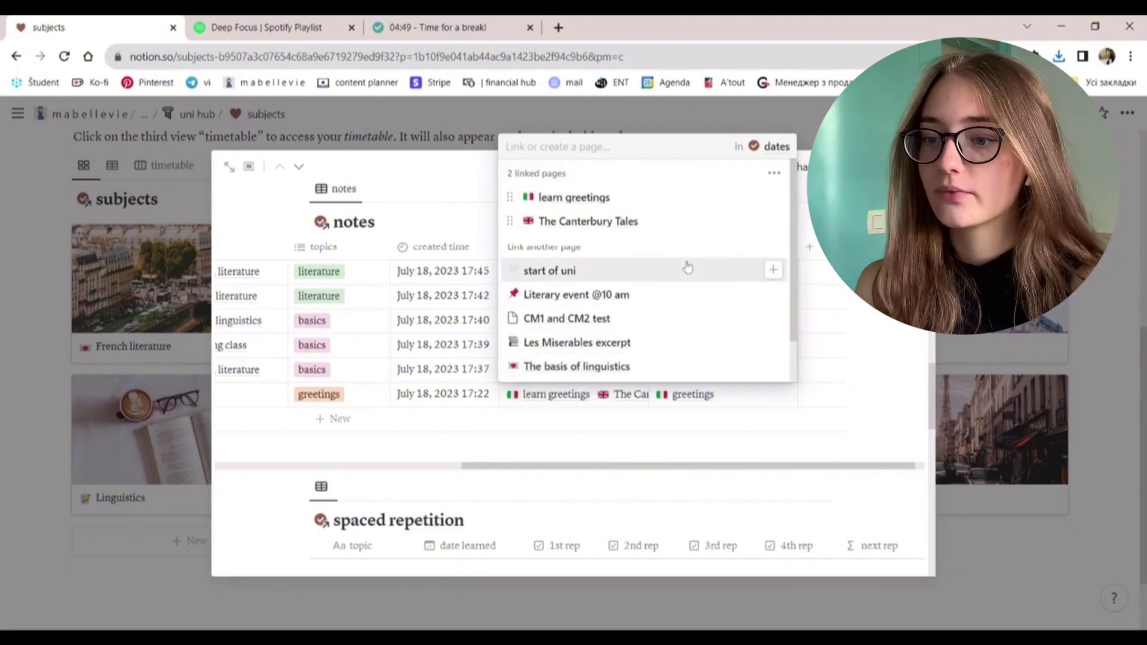
{"action": "type", "text": "#2R#bKEu8%mLn_c"}
{"action": "key", "text": "BackSpace"}
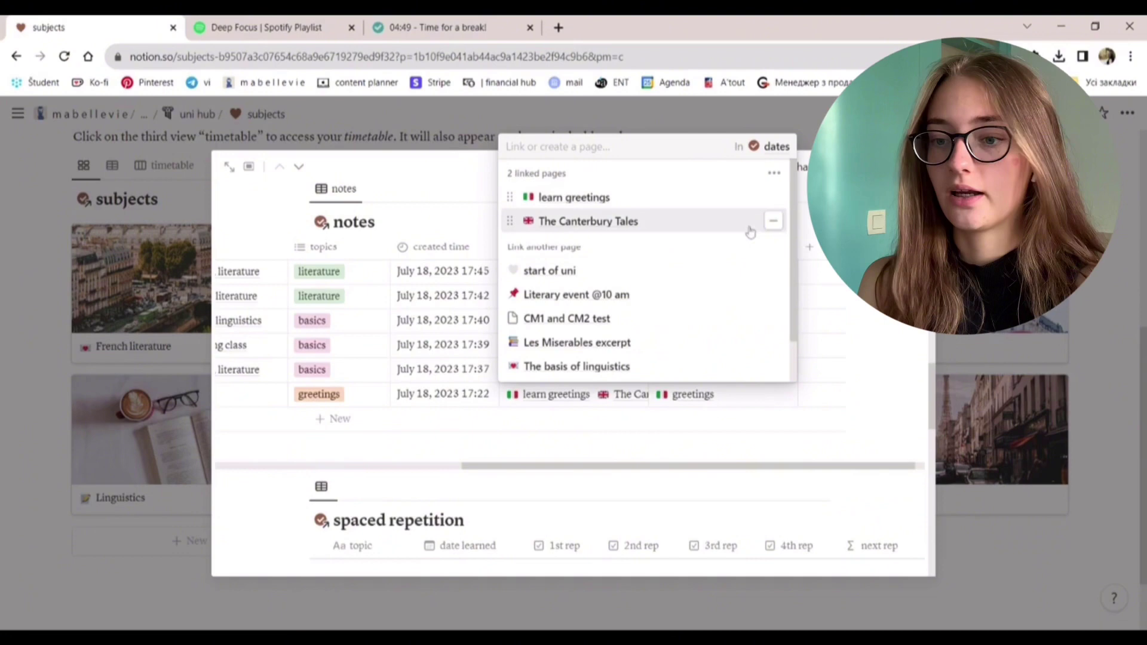
{"action": "left_click", "coordinate": [774, 221]}
{"action": "left_click", "coordinate": [779, 397]}
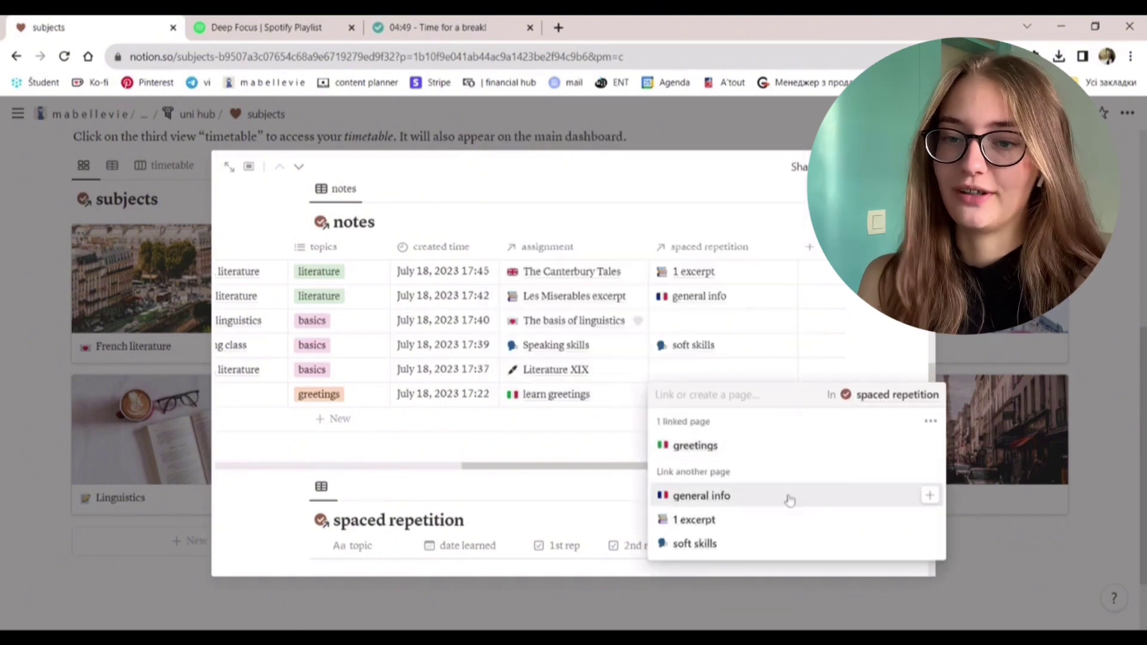
{"action": "key", "text": "Escape"}
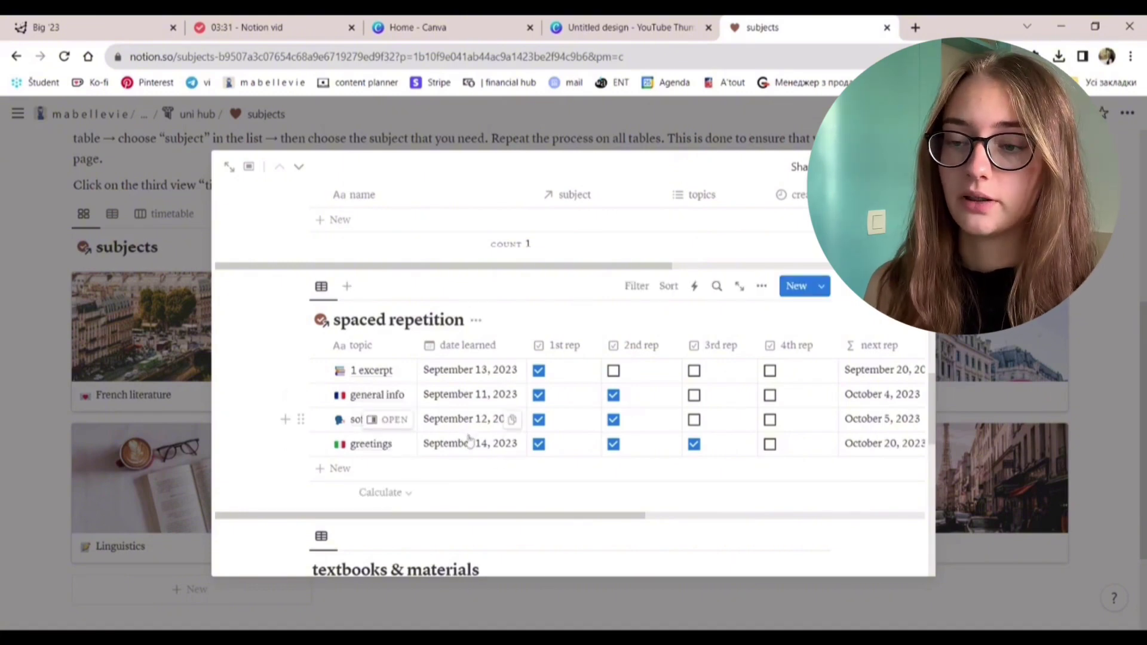
- Look through the soft skills review's linked notes and subject links
{"action": "scroll", "coordinate": [462, 489], "scroll_direction": "right", "scroll_amount": 5}
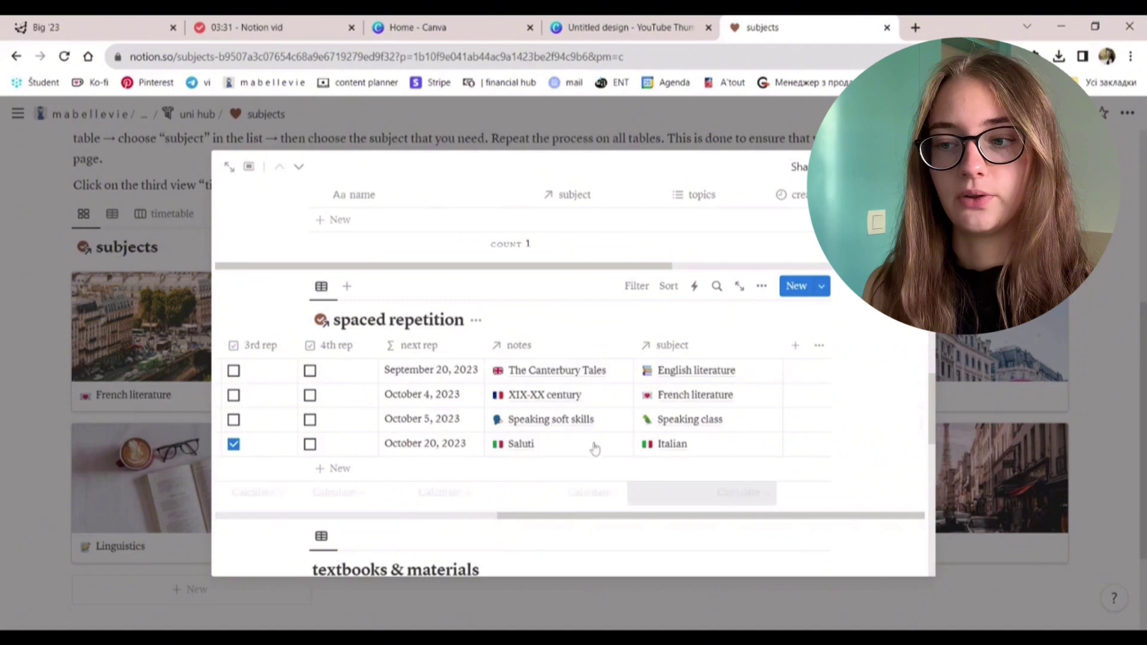
{"action": "left_click", "coordinate": [570, 418]}
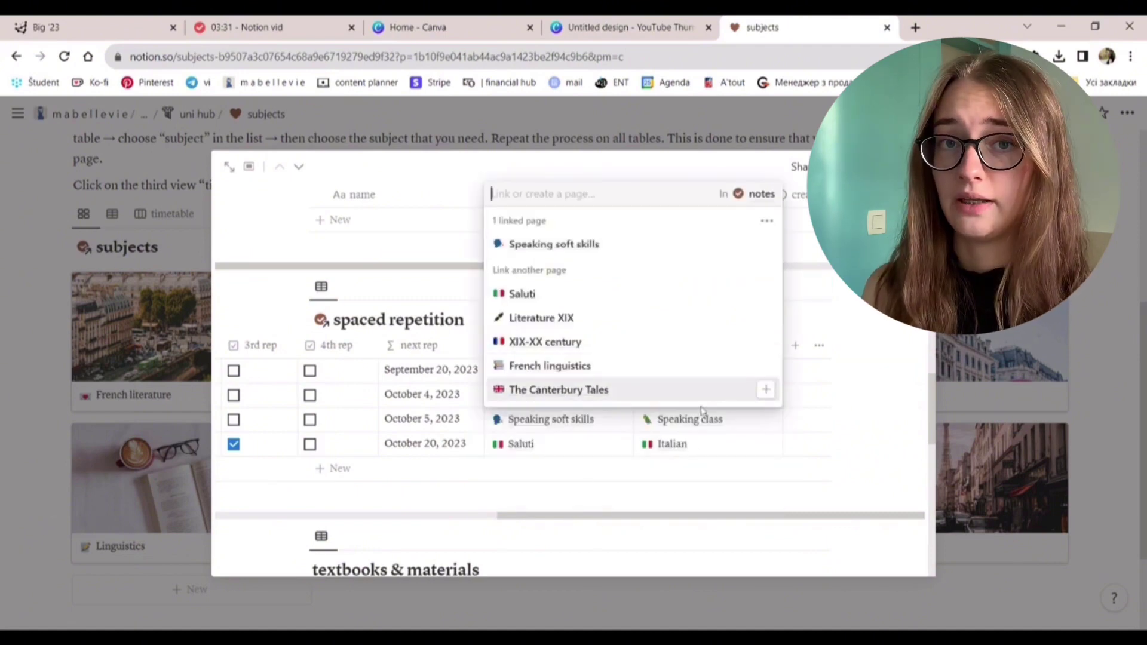
{"action": "left_click", "coordinate": [730, 432]}
{"action": "left_click", "coordinate": [723, 426]}
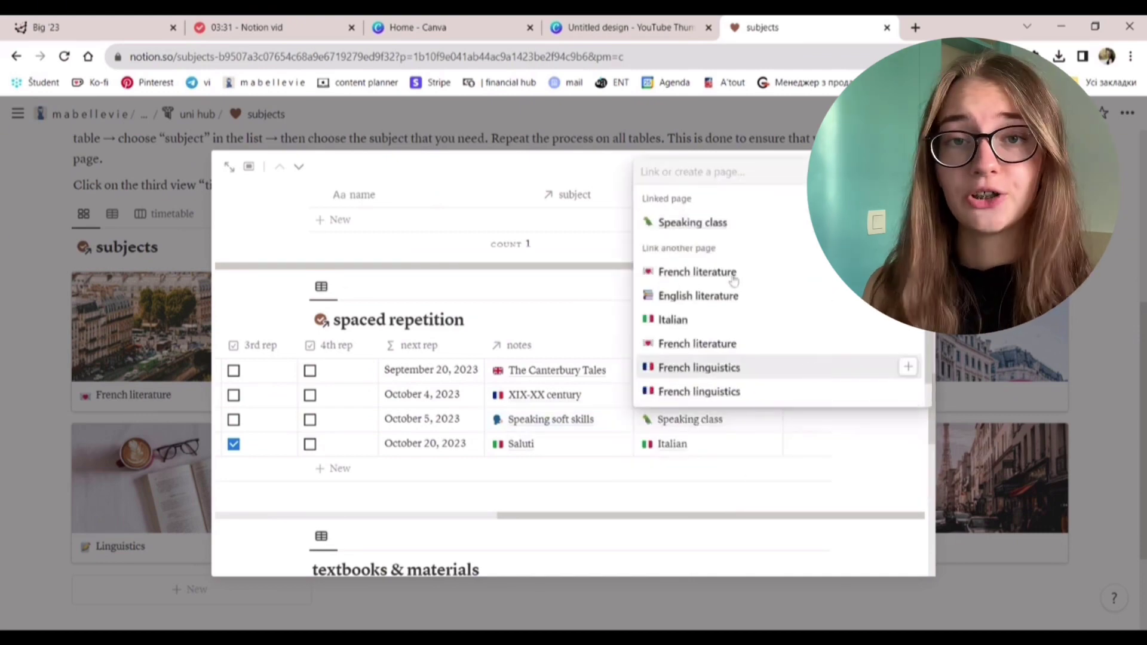
- Tick the 2nd rep and 3rd rep checkboxes on the 1 excerpt row
{"action": "scroll", "coordinate": [305, 510], "scroll_direction": "left", "scroll_amount": 10}
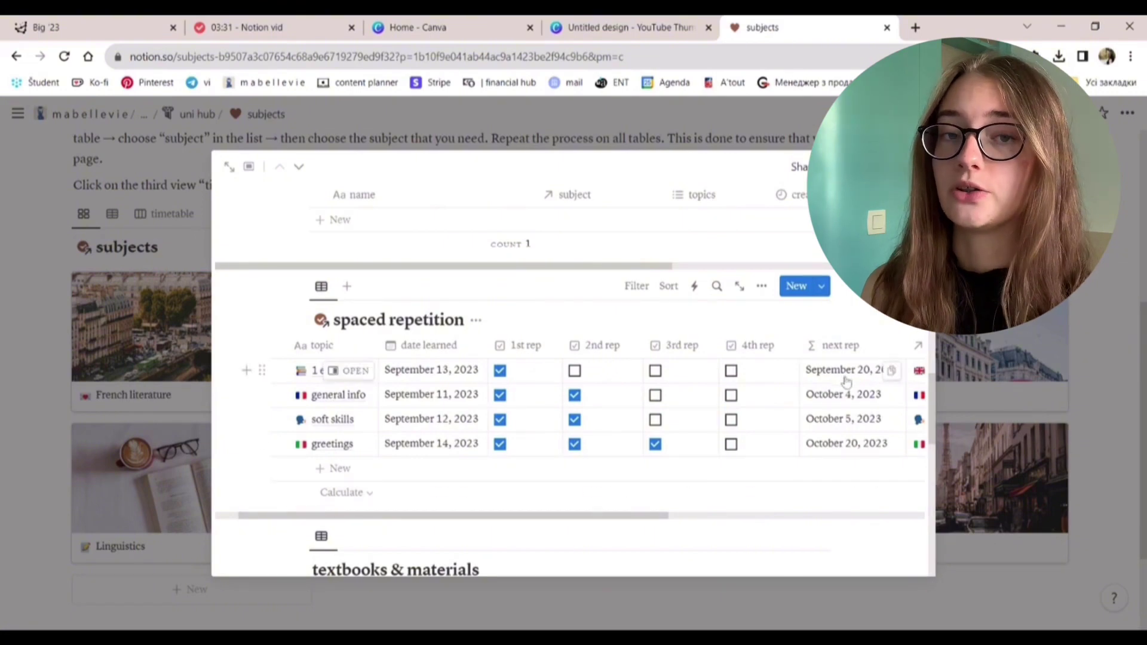
{"action": "left_click", "coordinate": [574, 371]}
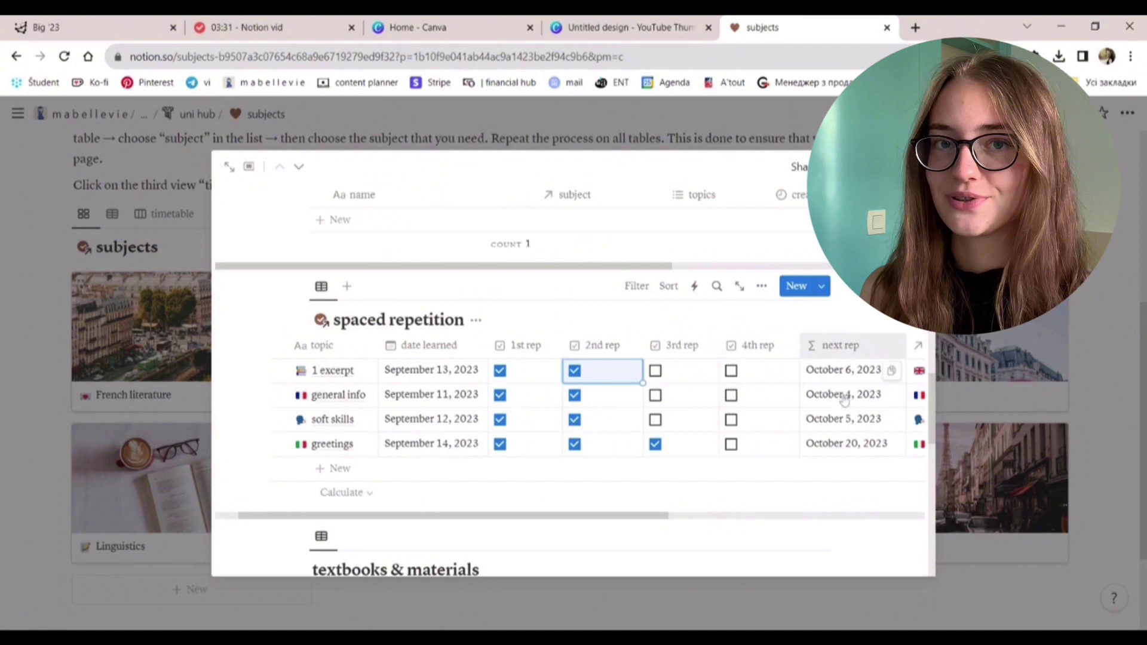
{"action": "left_click", "coordinate": [656, 371]}
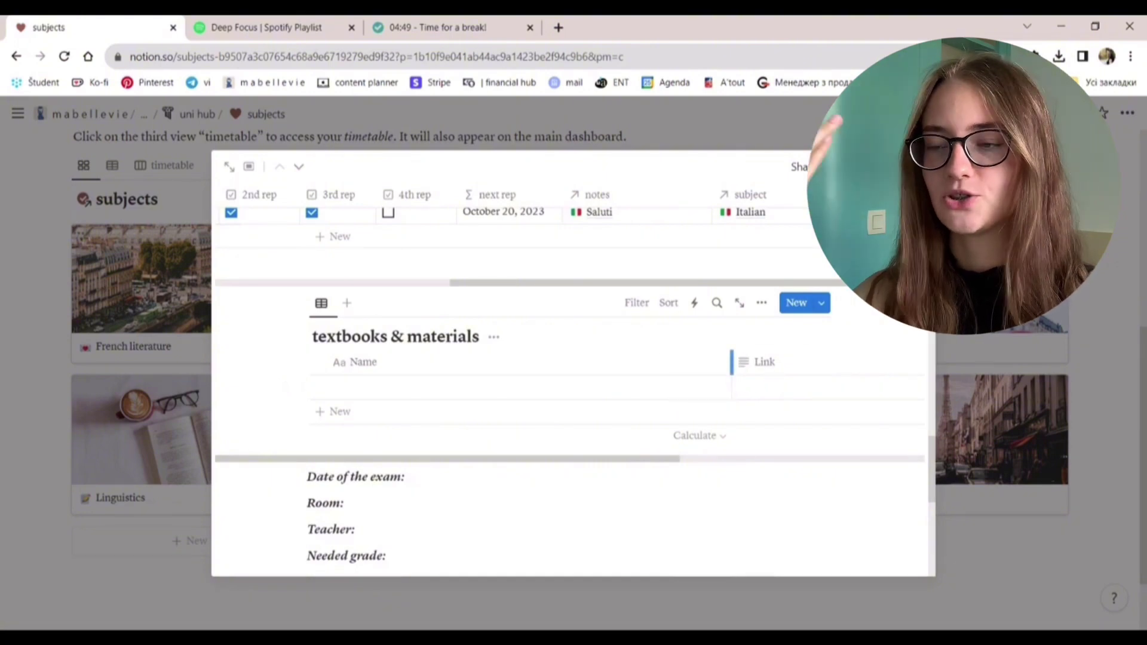
- Drag the Name column's border left in the textbooks & materials table
{"action": "left_click_drag", "start_coordinate": [731, 361], "coordinate": [565, 378]}
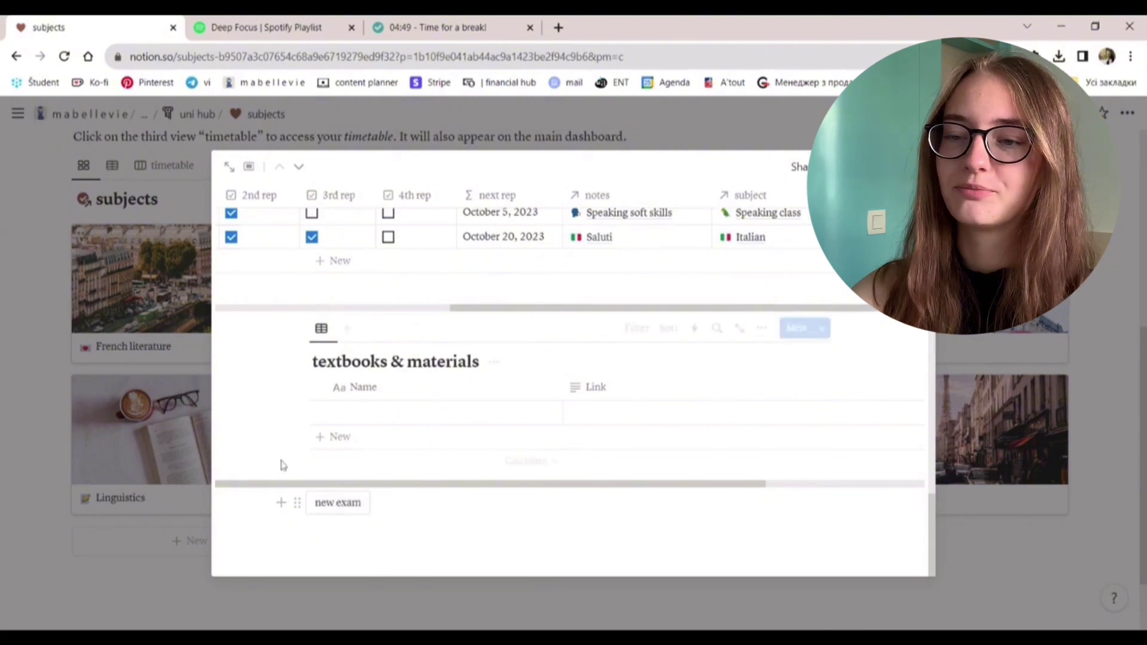
- Insert a new exam preparation section on the subject page
{"action": "left_click", "coordinate": [338, 503]}
{"action": "scroll", "coordinate": [355, 506], "scroll_direction": "down", "scroll_amount": 5}
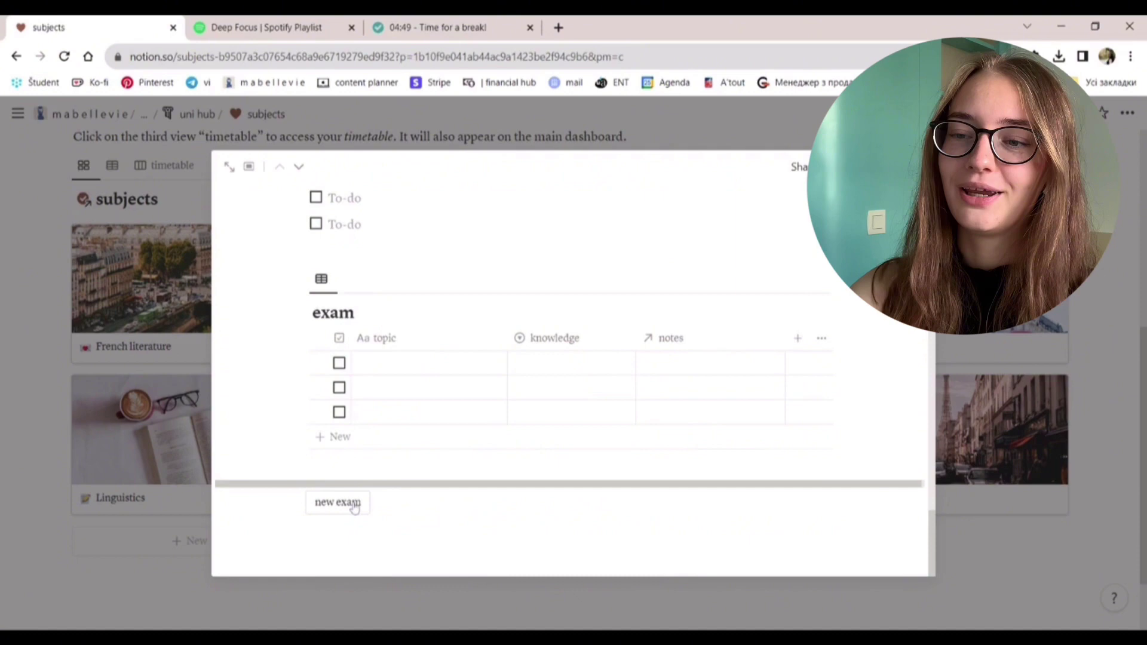
{"action": "scroll", "coordinate": [474, 317], "scroll_direction": "up", "scroll_amount": 4}
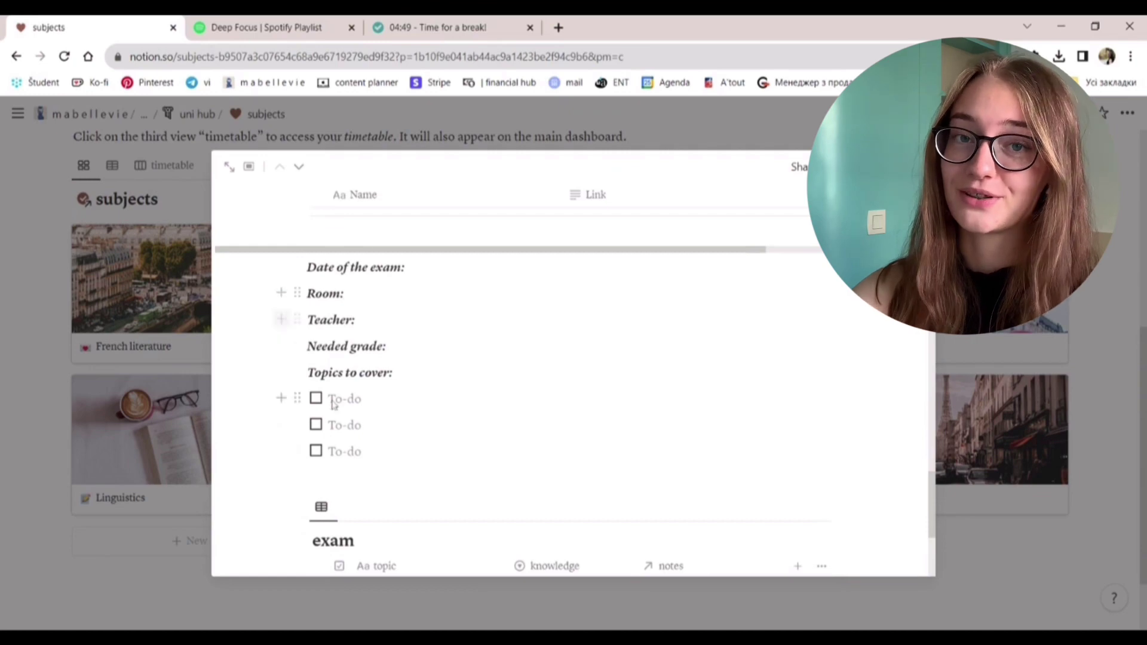
{"action": "scroll", "coordinate": [335, 406], "scroll_direction": "down", "scroll_amount": 4}
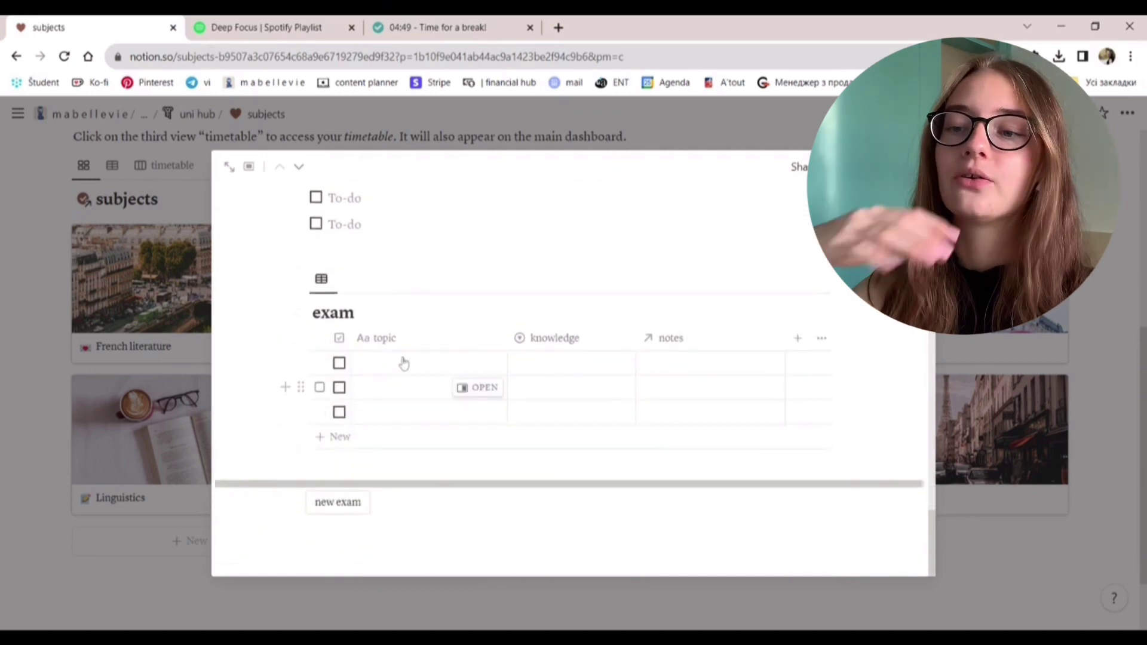
- Enter 'The Canterbury Tales' as the first exam topic with moderate knowledge
{"action": "left_click", "coordinate": [404, 362]}
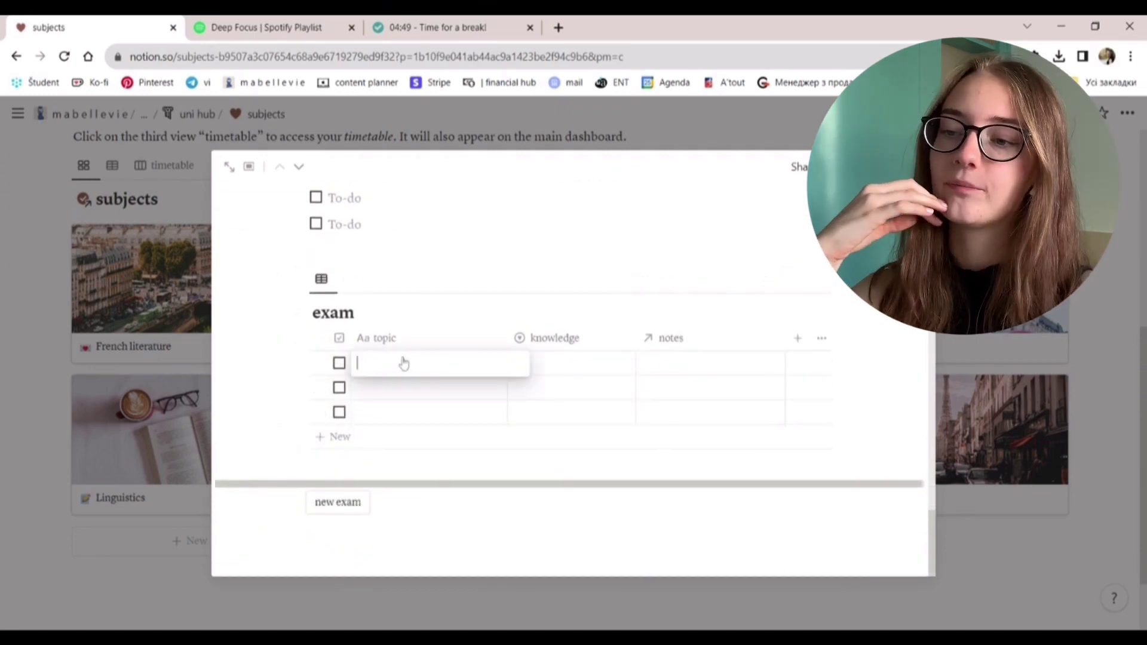
{"action": "type", "text": "The Canterbury Tales"}
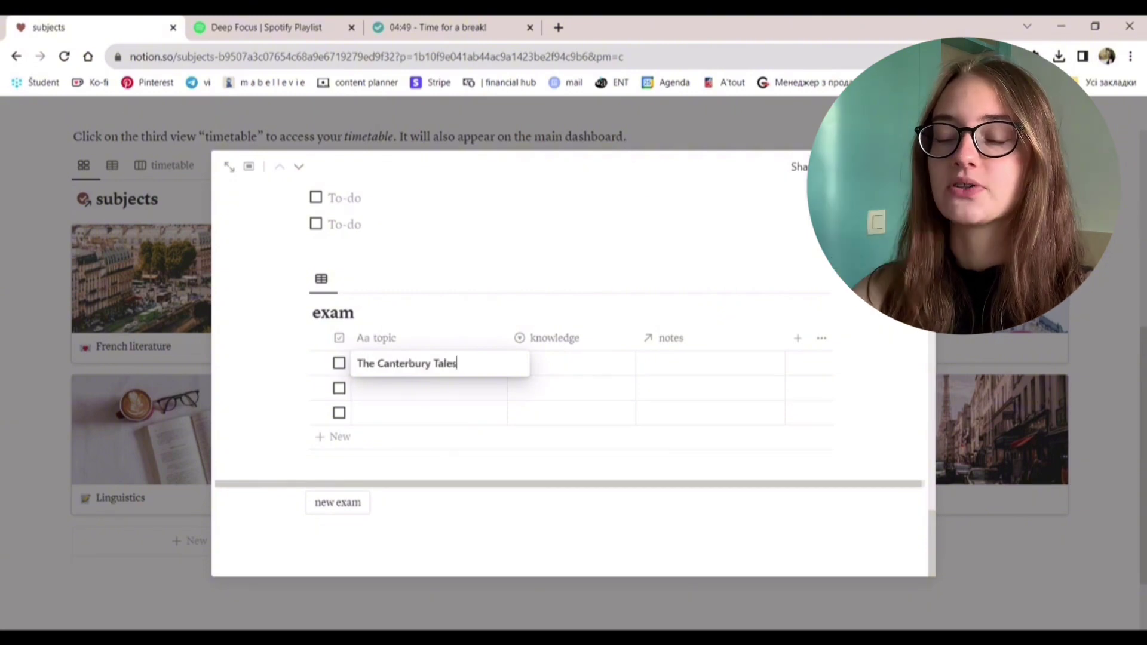
{"action": "left_click", "coordinate": [545, 363]}
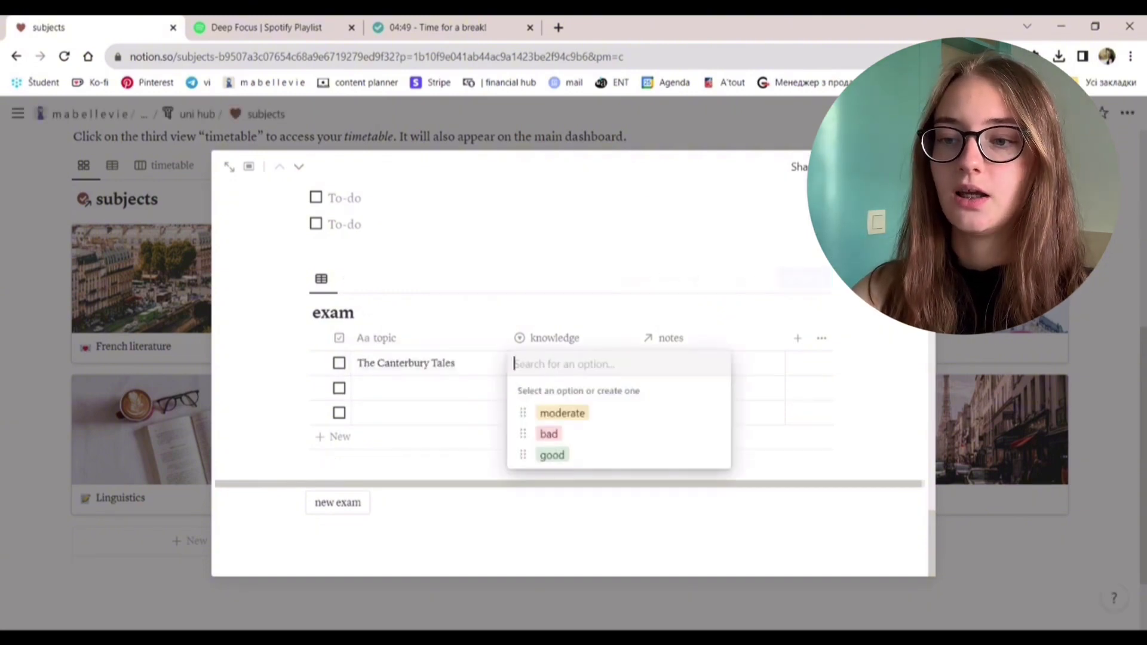
{"action": "left_click", "coordinate": [622, 413]}
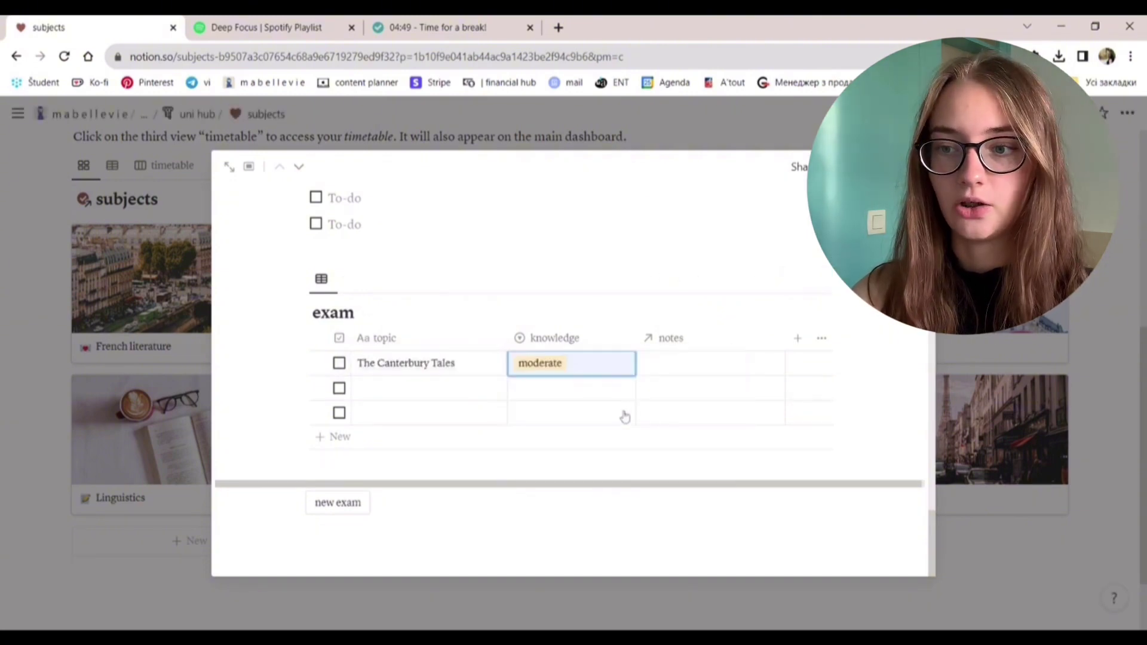
{"action": "left_click", "coordinate": [691, 370]}
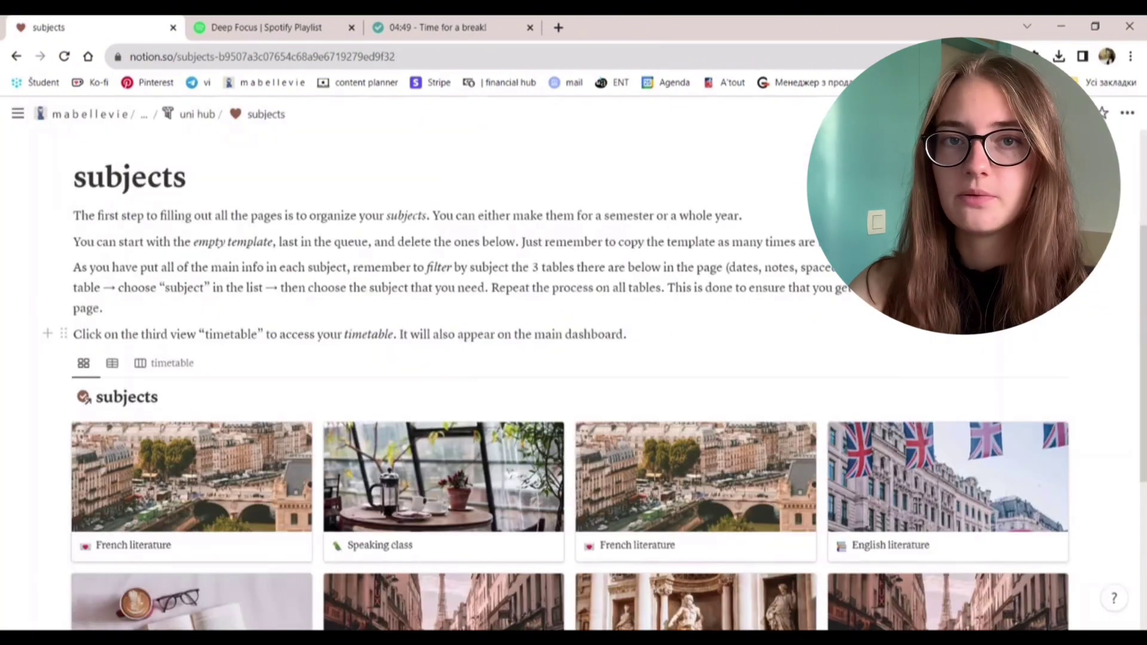
{"action": "scroll", "coordinate": [574, 359], "scroll_direction": "down", "scroll_amount": 4}
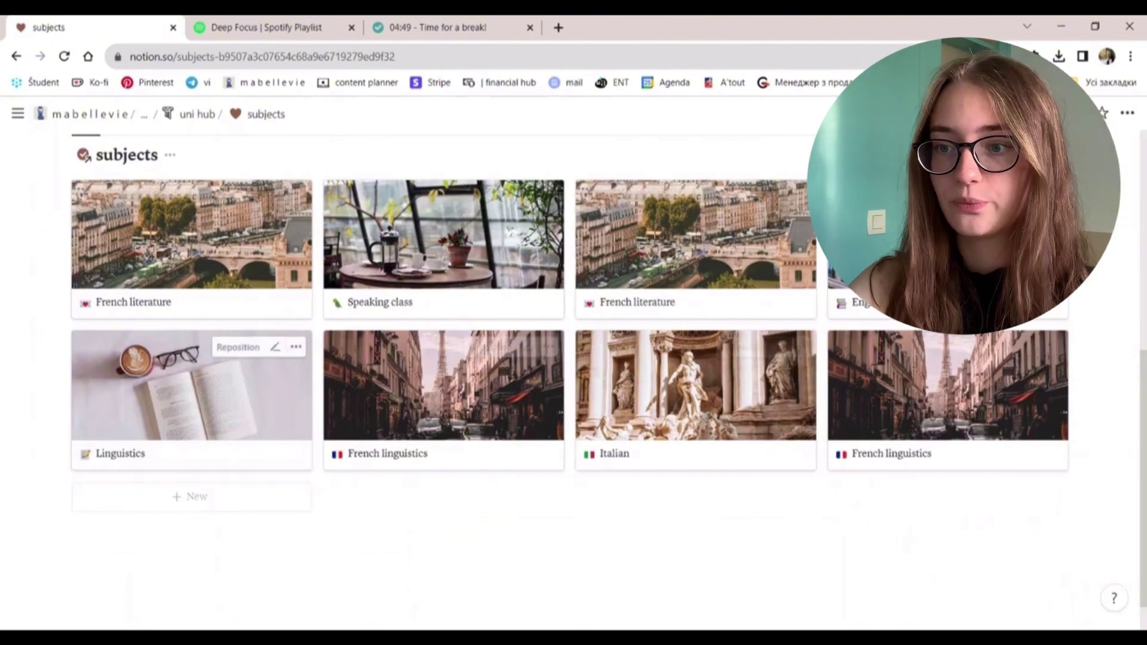
- Add a new subject card and fill it from the subject template's assignments and notes tables
{"action": "left_click", "coordinate": [173, 496]}
{"action": "scroll", "coordinate": [558, 392], "scroll_direction": "down", "scroll_amount": 4}
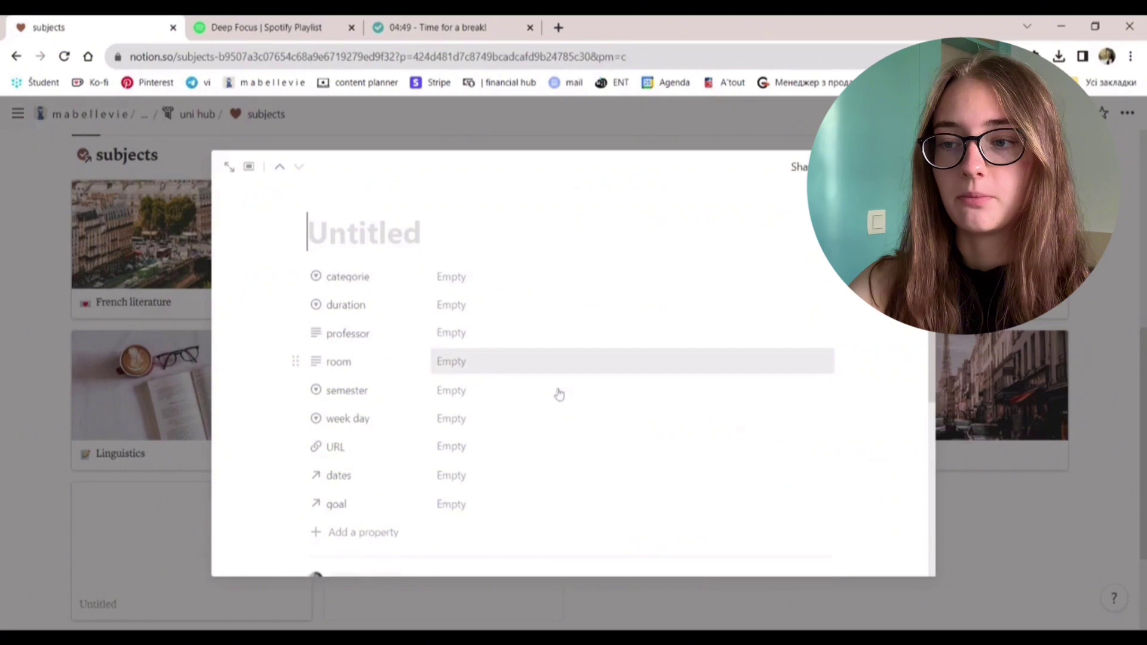
{"action": "left_click", "coordinate": [366, 476]}
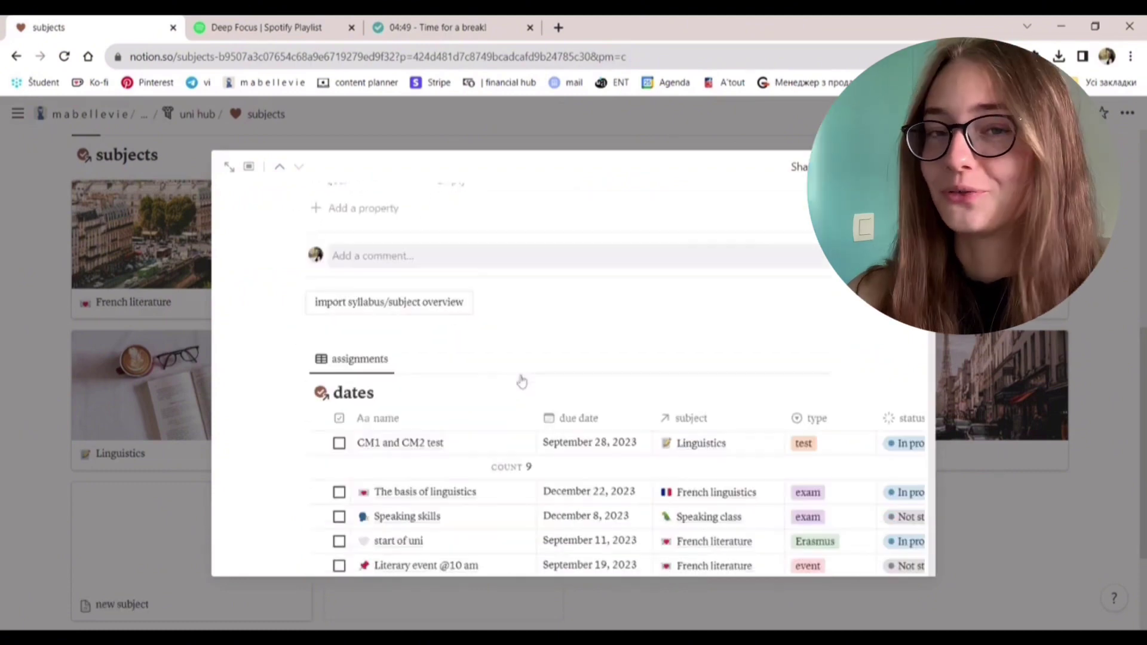
{"action": "scroll", "coordinate": [521, 379], "scroll_direction": "down", "scroll_amount": 2}
{"action": "scroll", "coordinate": [520, 379], "scroll_direction": "down", "scroll_amount": 10}
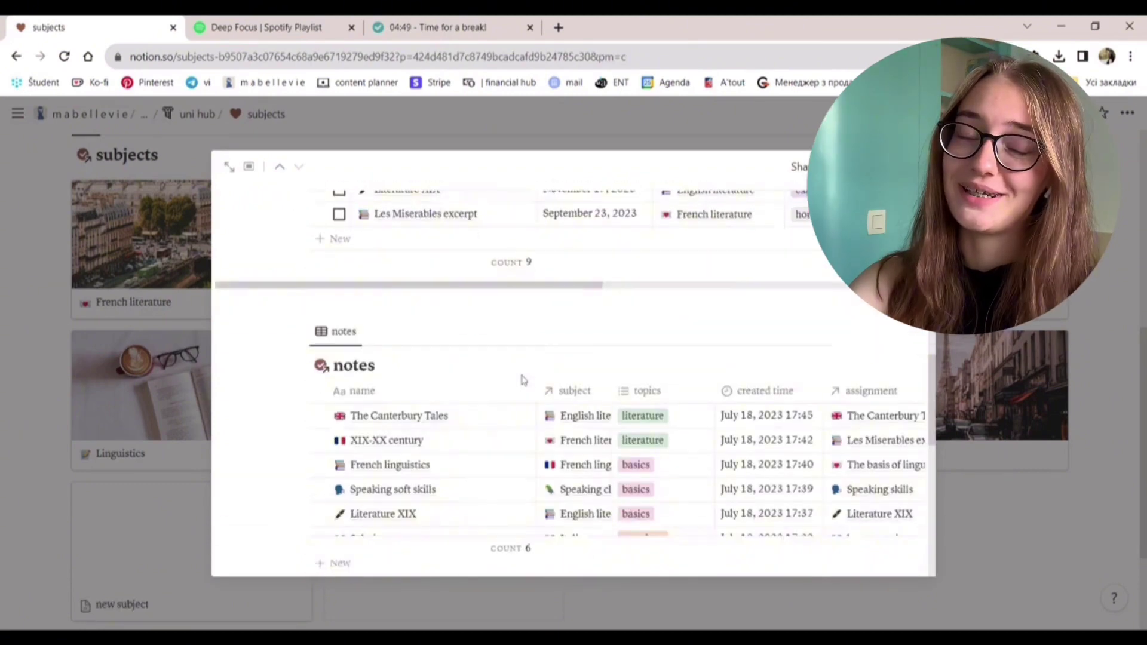
{"action": "scroll", "coordinate": [521, 379], "scroll_direction": "down", "scroll_amount": 3}
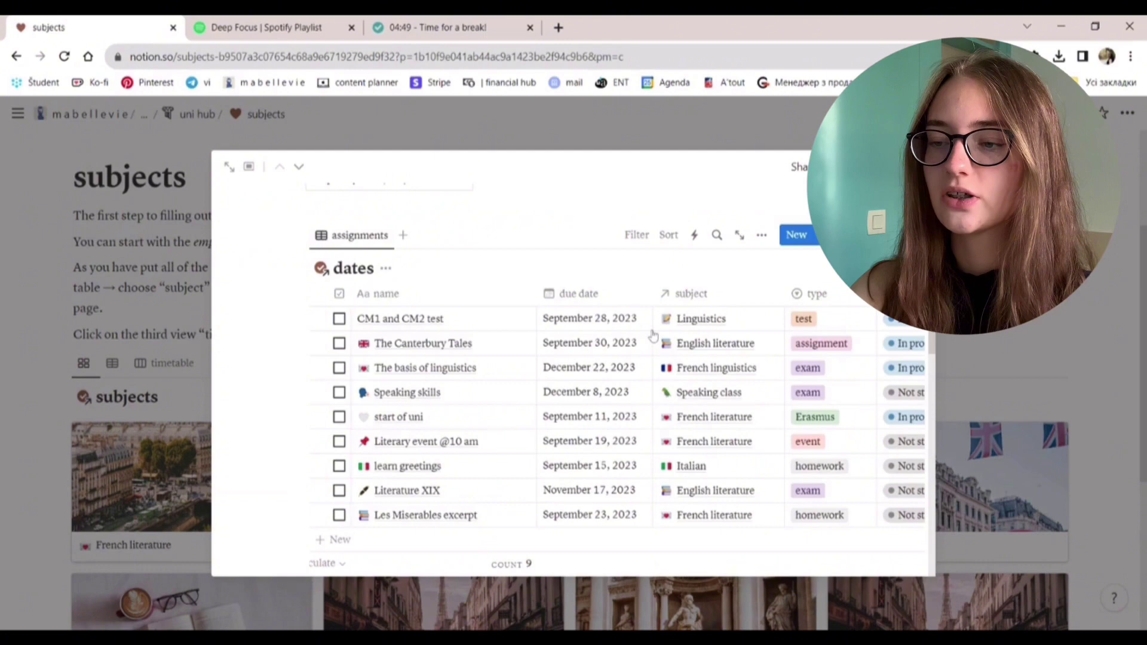
- Filter the dates table by subject to both French literature entries, then close the page
{"action": "left_click", "coordinate": [638, 235]}
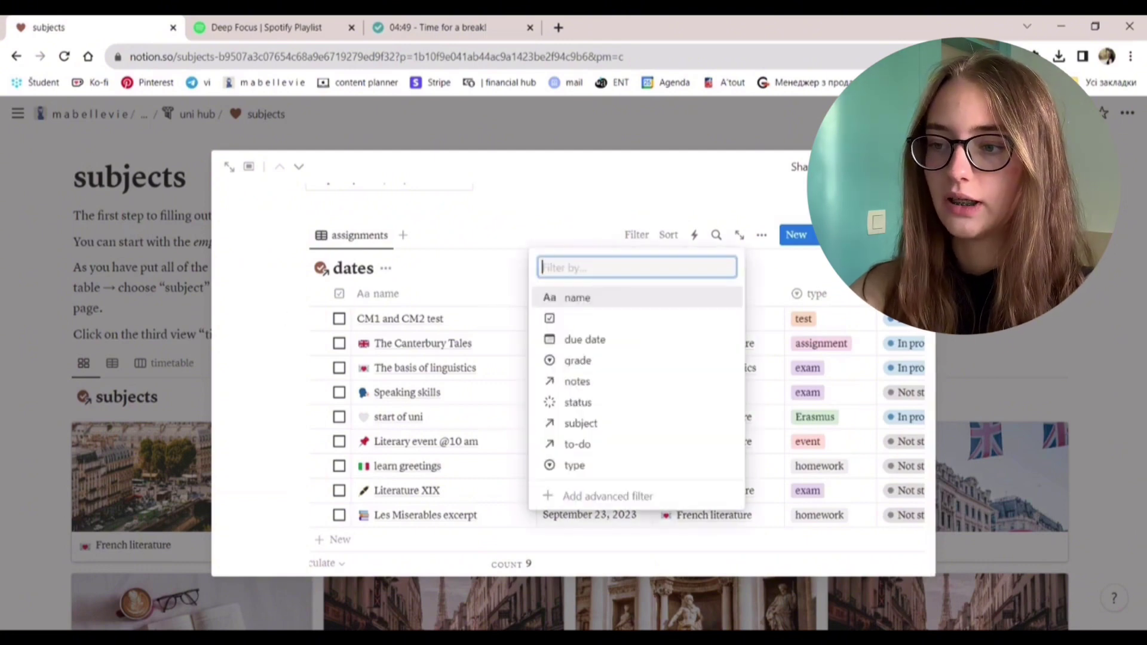
{"action": "left_click", "coordinate": [609, 424]}
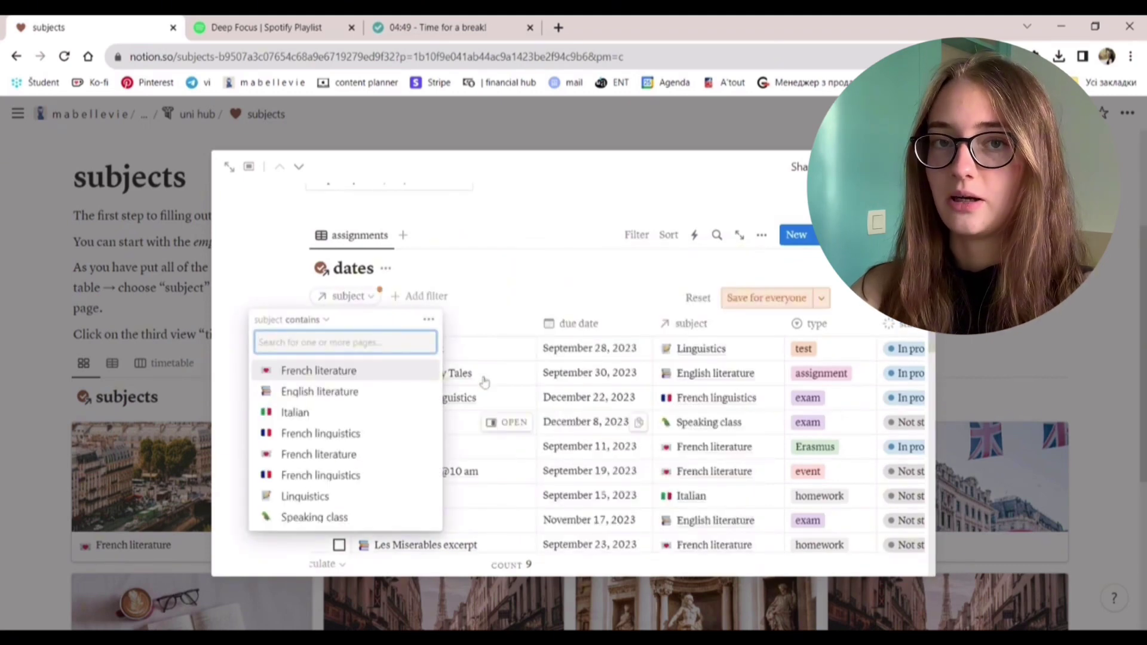
{"action": "left_click", "coordinate": [392, 372]}
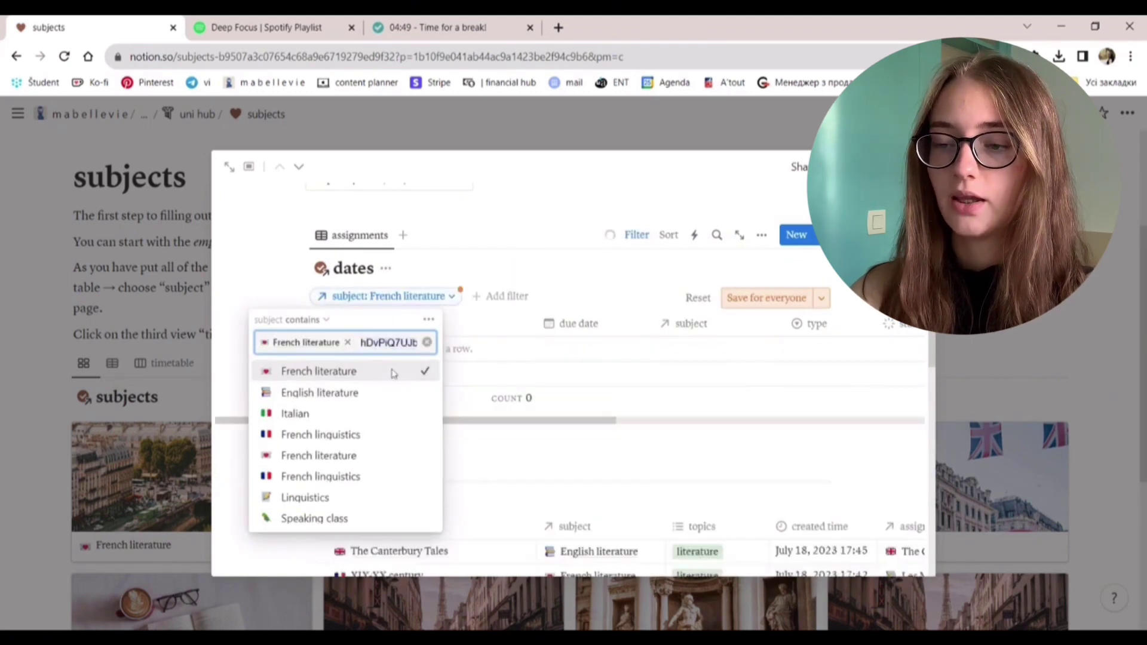
{"action": "left_click", "coordinate": [390, 456]}
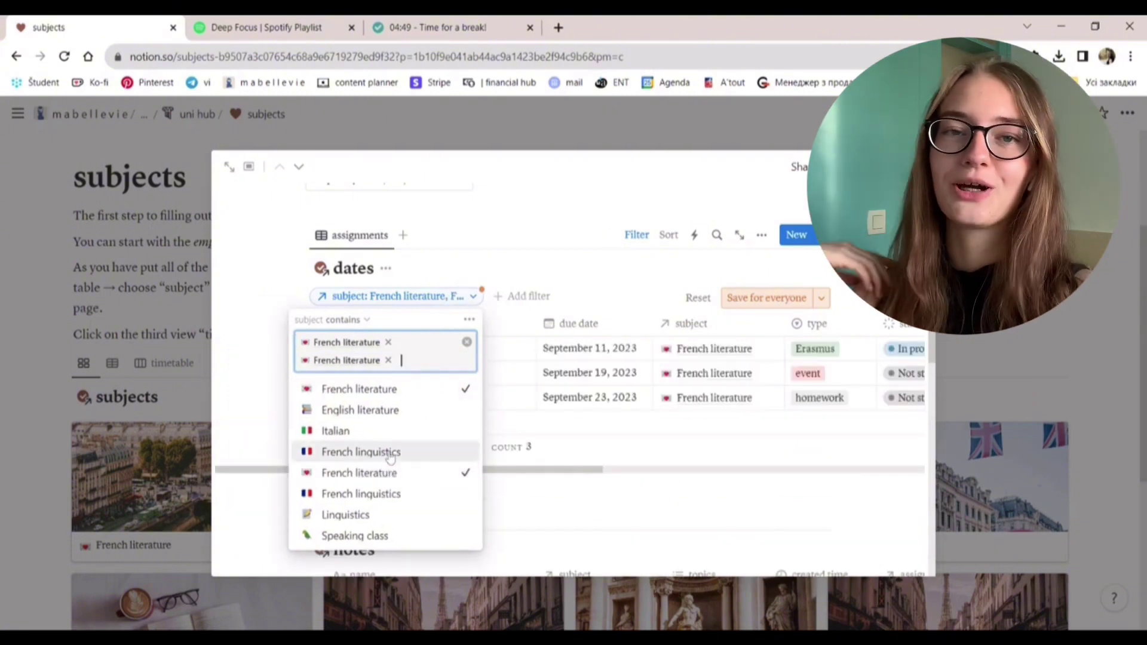
{"action": "left_click", "coordinate": [616, 496]}
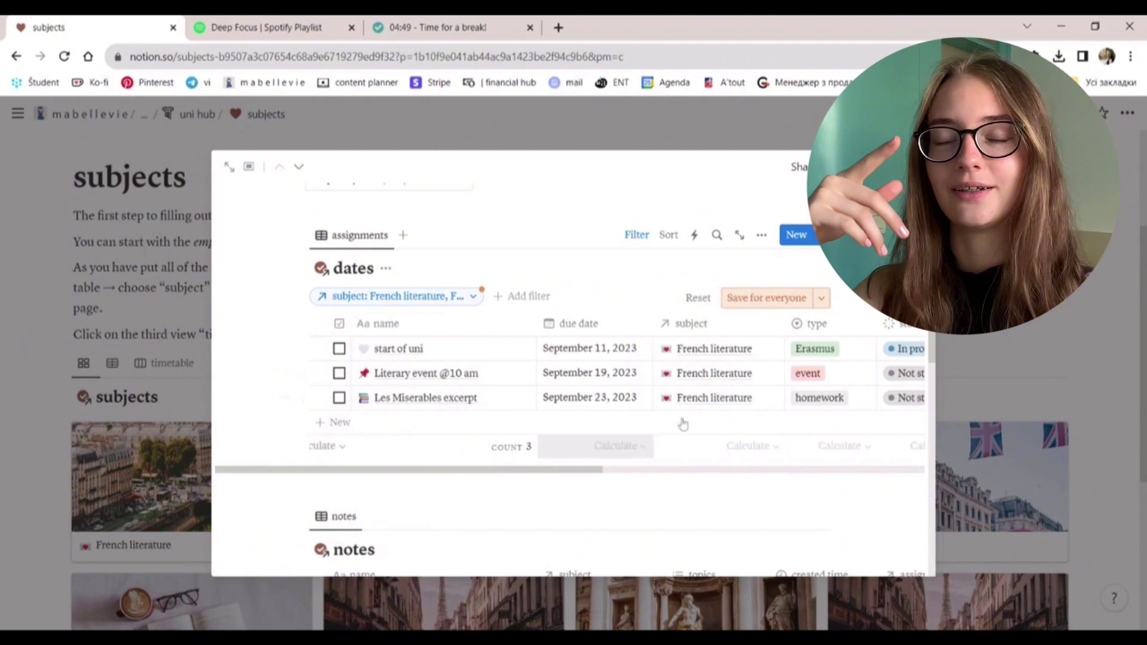
{"action": "key", "text": "Escape"}
{"action": "scroll", "coordinate": [299, 358], "scroll_direction": "down", "scroll_amount": 3}
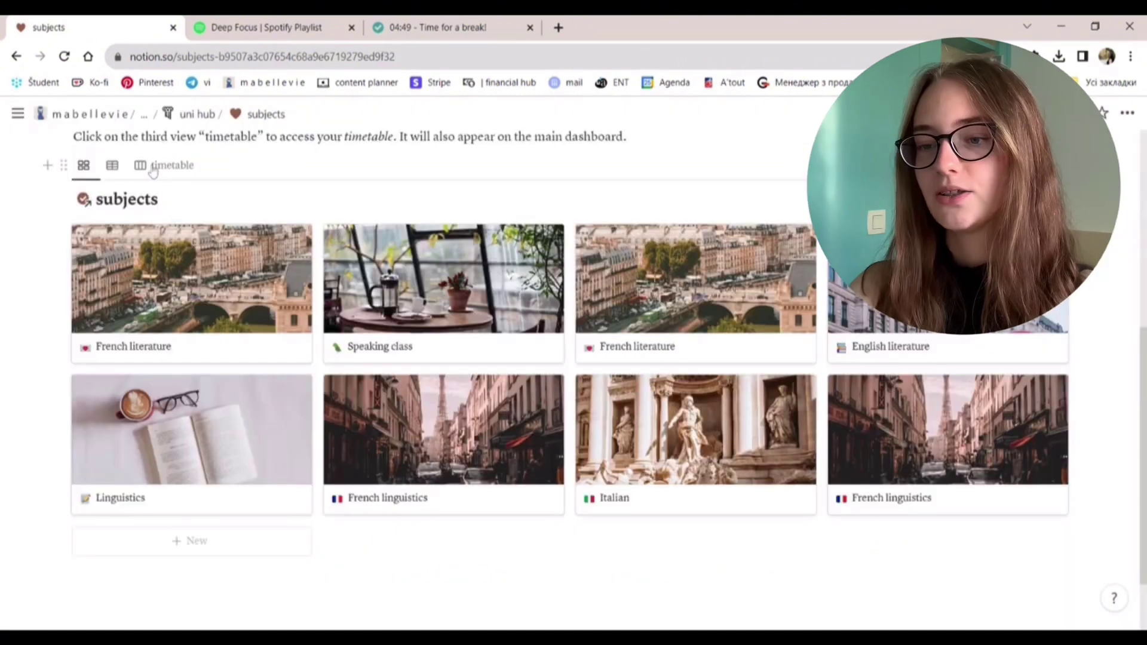
- Switch the subjects to the timetable view and move class cards between weekday columns
{"action": "left_click", "coordinate": [159, 165]}
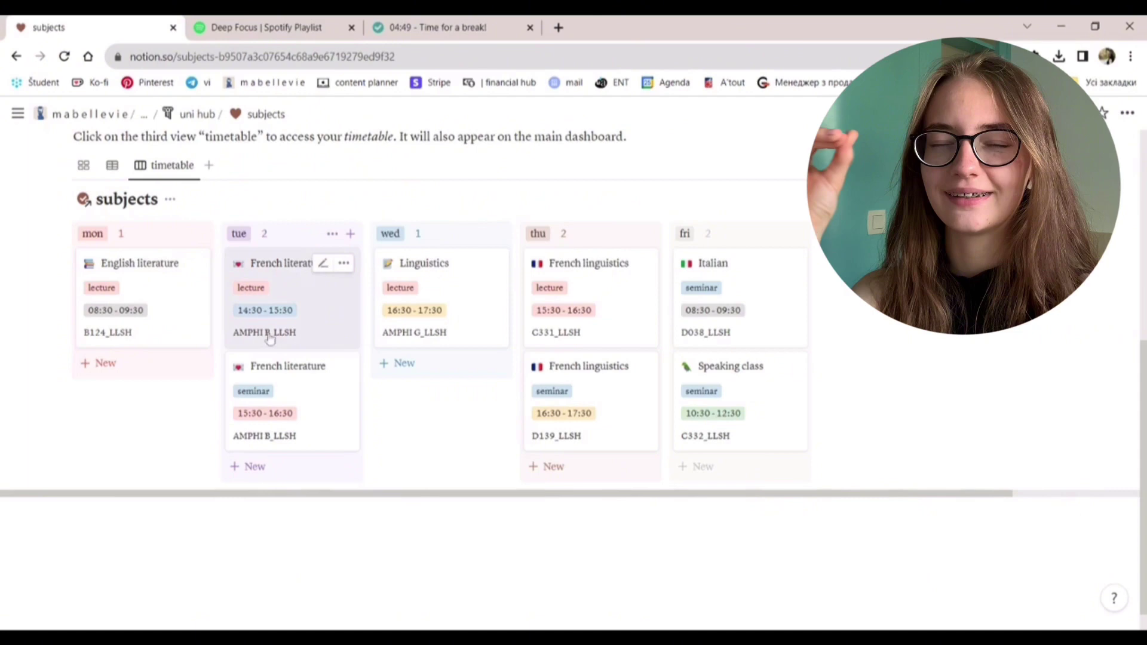
{"action": "left_click_drag", "start_coordinate": [269, 332], "coordinate": [173, 366]}
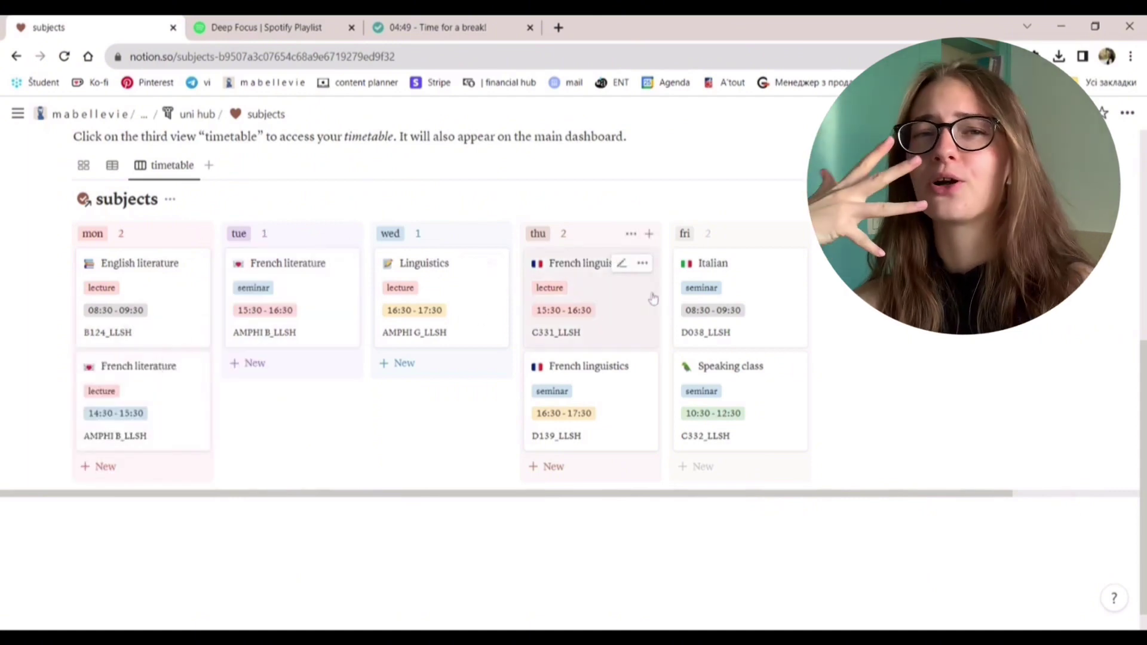
{"action": "left_click_drag", "start_coordinate": [641, 317], "coordinate": [478, 369]}
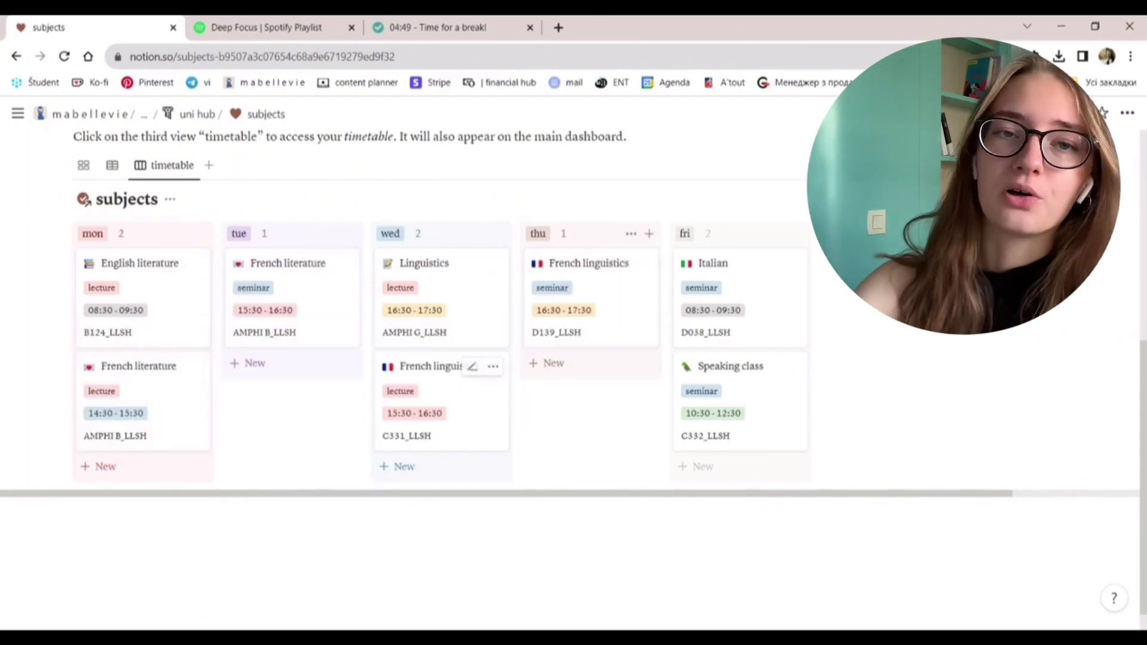
{"action": "left_click_drag", "start_coordinate": [765, 309], "coordinate": [614, 386]}
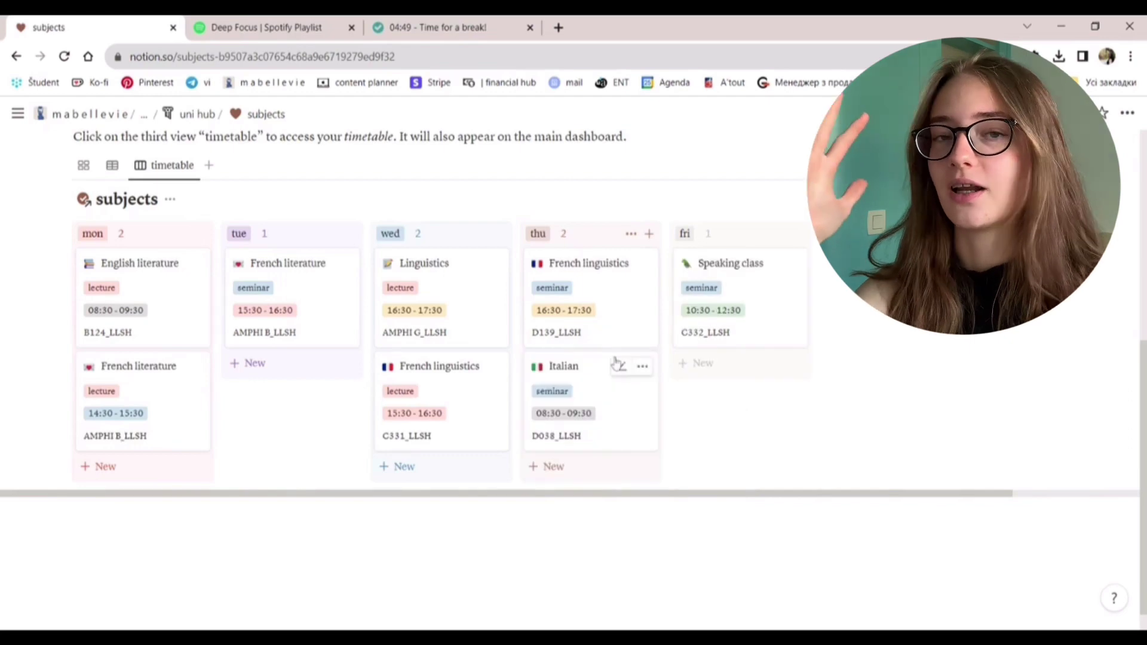
{"action": "left_click_drag", "start_coordinate": [619, 315], "coordinate": [614, 441]}
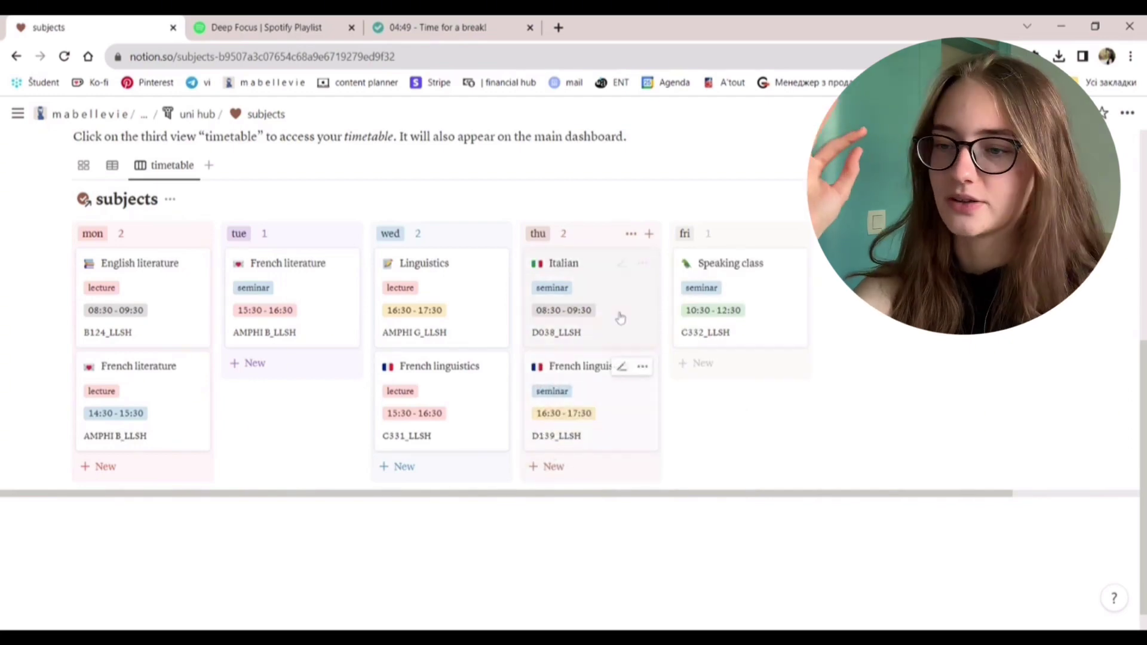
- Return the Italian seminar to Friday, French linguistics to Thursday and French literature to Tuesday
{"action": "left_click_drag", "start_coordinate": [646, 312], "coordinate": [765, 268]}
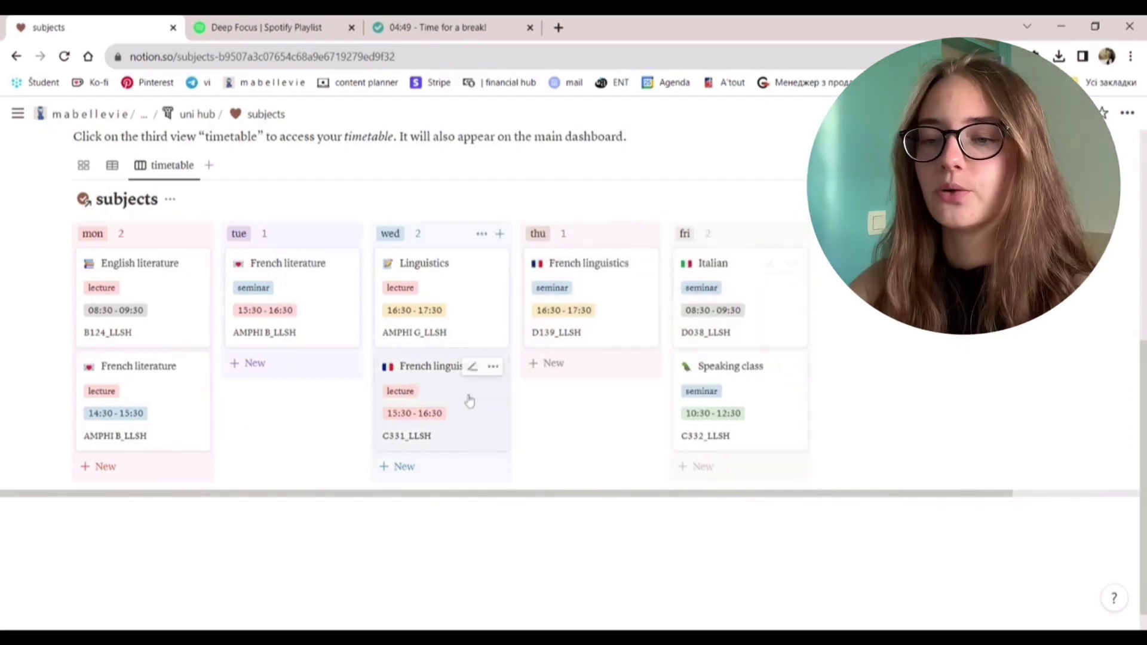
{"action": "left_click_drag", "start_coordinate": [605, 309], "coordinate": [627, 282]}
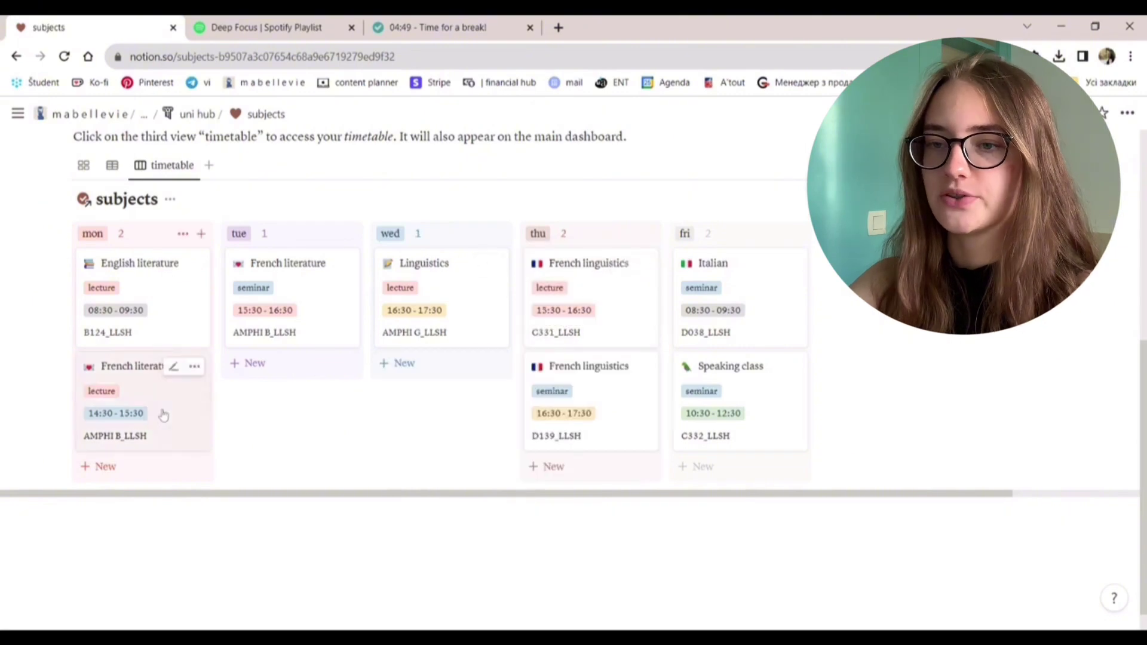
{"action": "left_click_drag", "start_coordinate": [159, 411], "coordinate": [315, 275]}
{"action": "scroll", "coordinate": [495, 333], "scroll_direction": "up", "scroll_amount": 2}
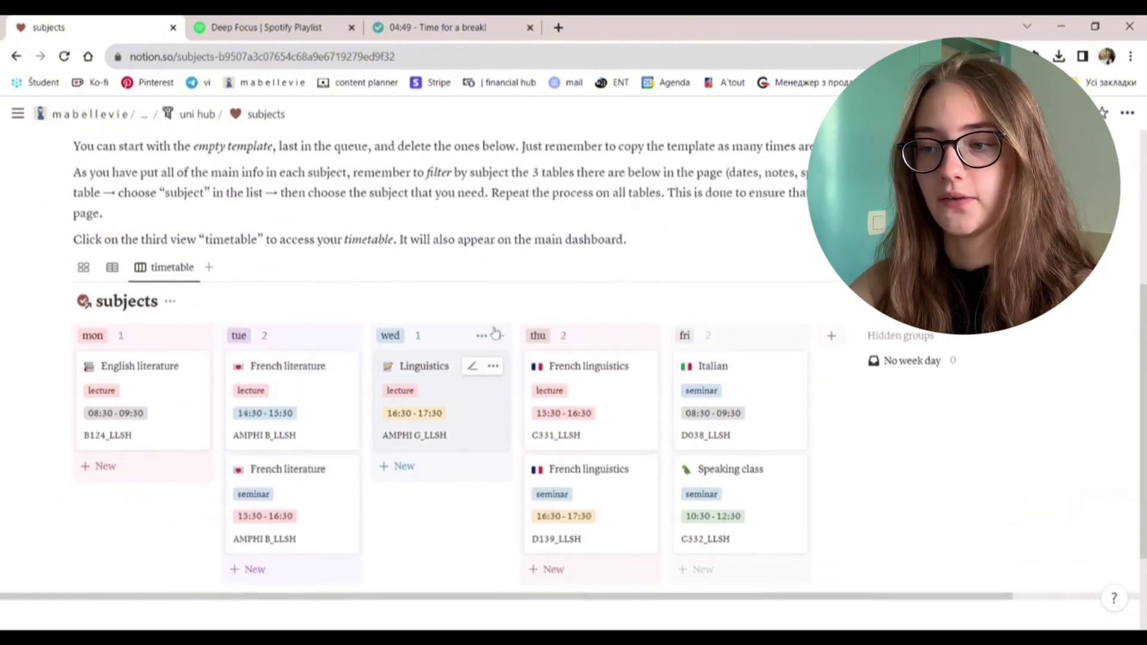
{"action": "scroll", "coordinate": [494, 332], "scroll_direction": "up", "scroll_amount": 4}
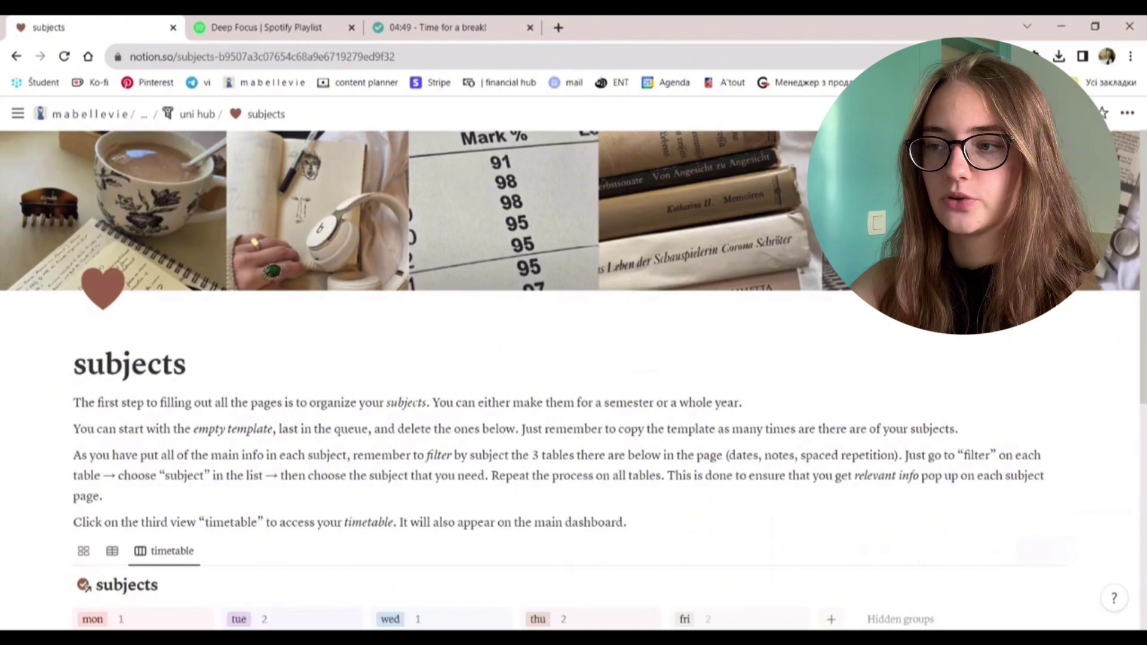
- Go back to the uni hub and open the goals page
{"action": "key", "text": "alt+Left"}
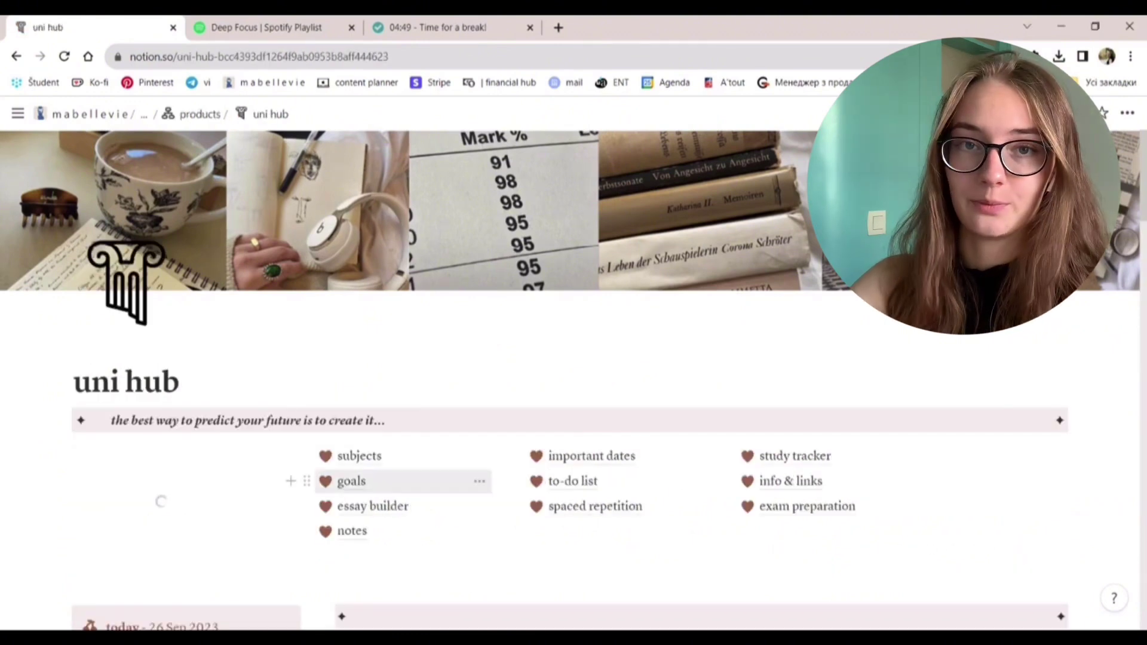
{"action": "left_click", "coordinate": [355, 490]}
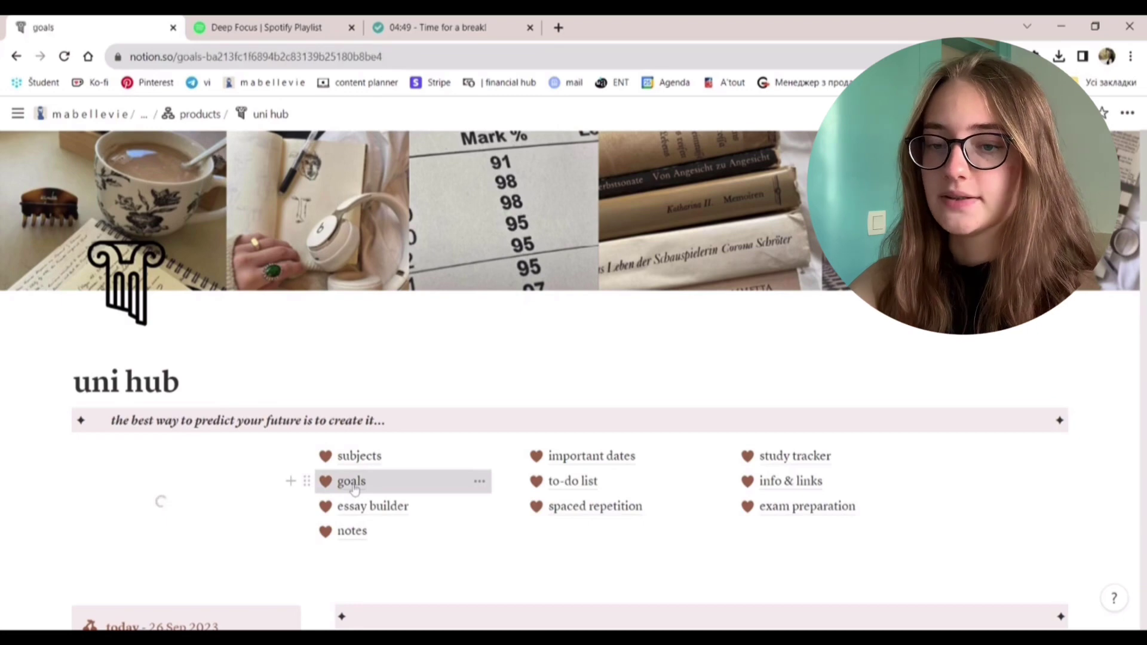
{"action": "scroll", "coordinate": [355, 490], "scroll_direction": "down", "scroll_amount": 3}
{"action": "scroll", "coordinate": [574, 371], "scroll_direction": "down", "scroll_amount": 2}
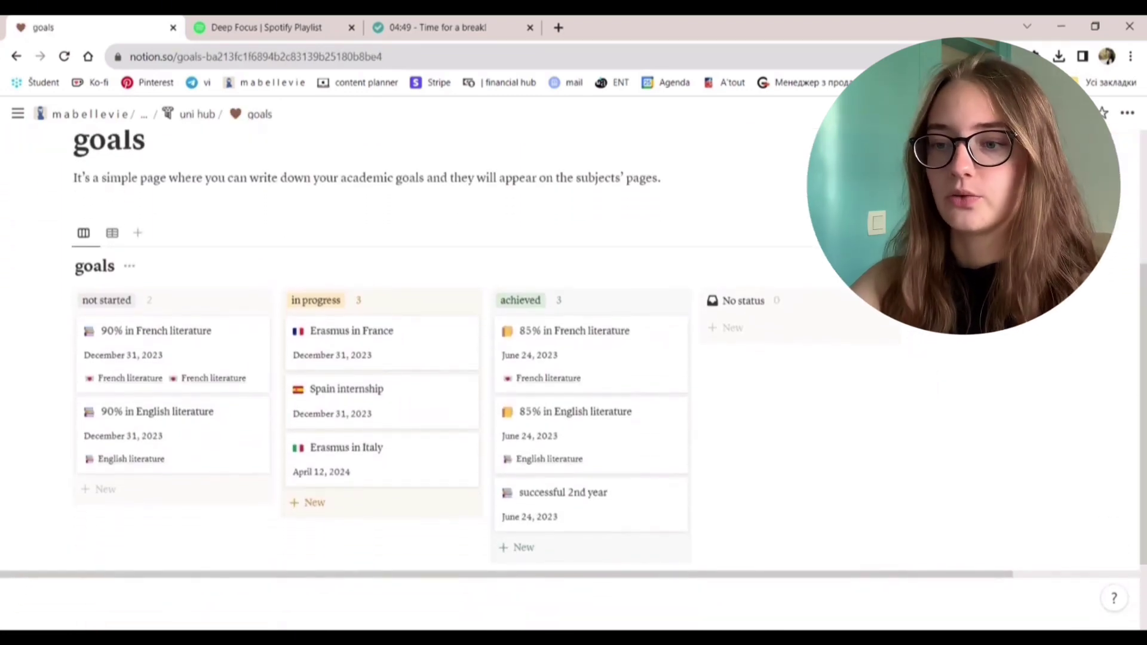
- View the goals as a table, check their linked subjects, then return to board view
{"action": "left_click", "coordinate": [111, 232]}
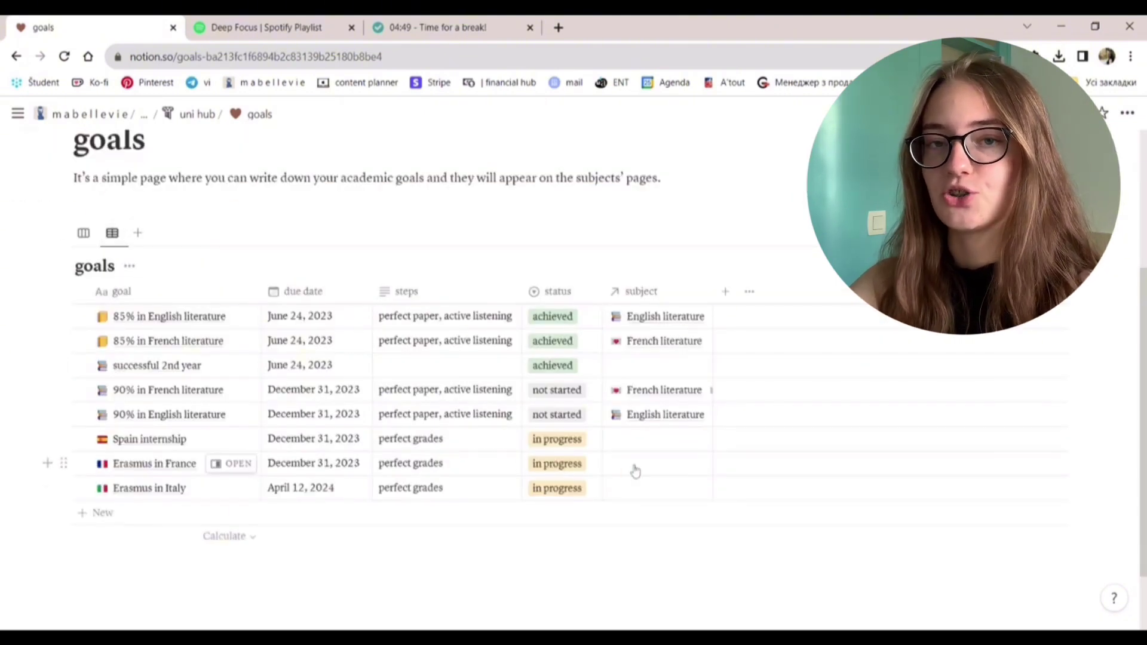
{"action": "left_click", "coordinate": [648, 367]}
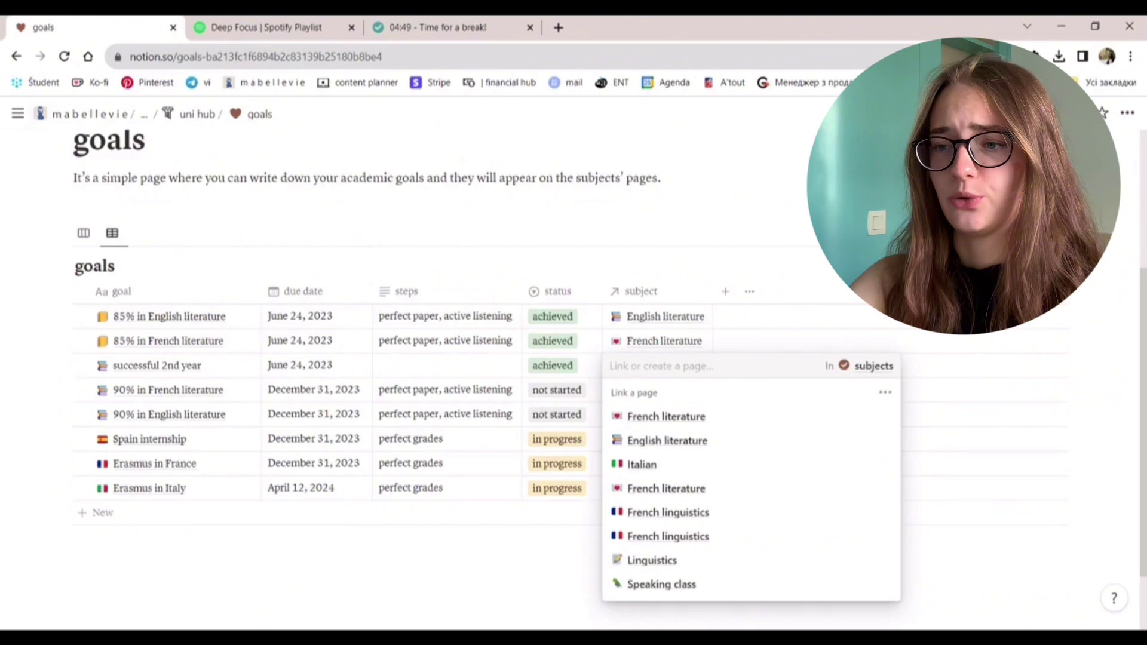
{"action": "key", "text": "Escape"}
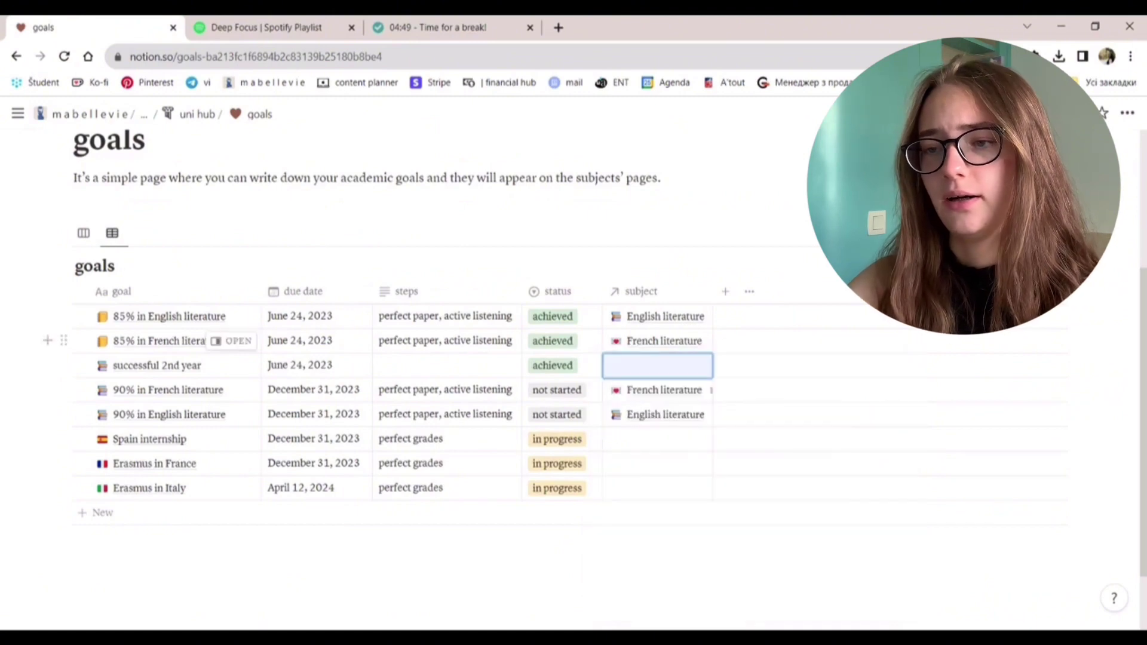
{"action": "left_click", "coordinate": [647, 316]}
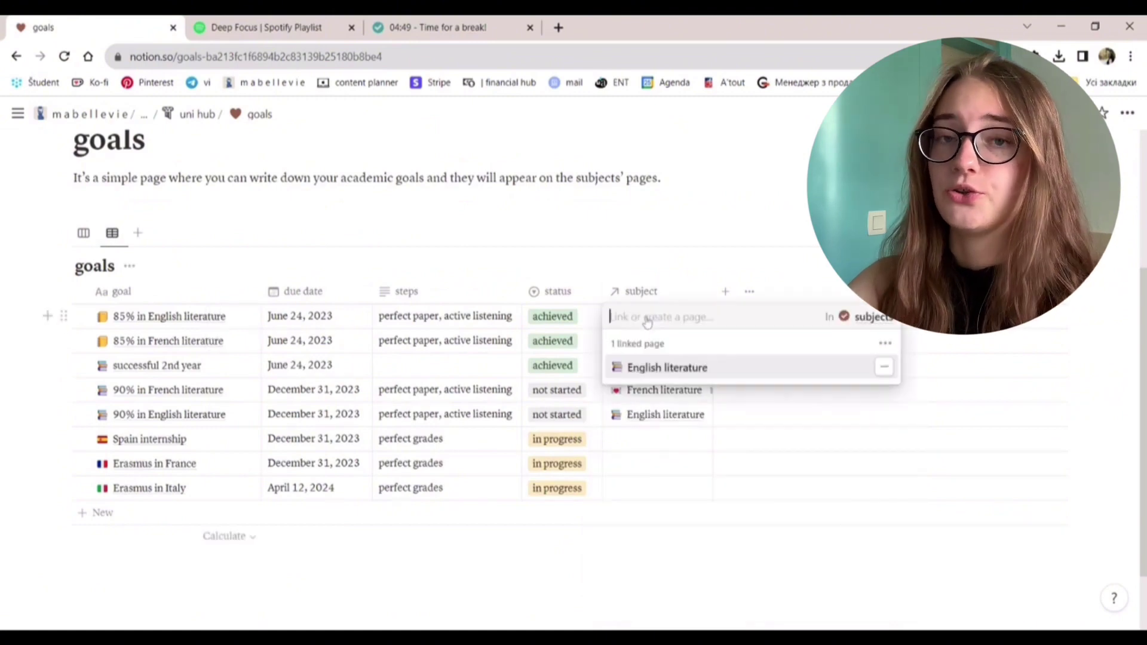
{"action": "left_click", "coordinate": [948, 450]}
{"action": "left_click", "coordinate": [84, 233]}
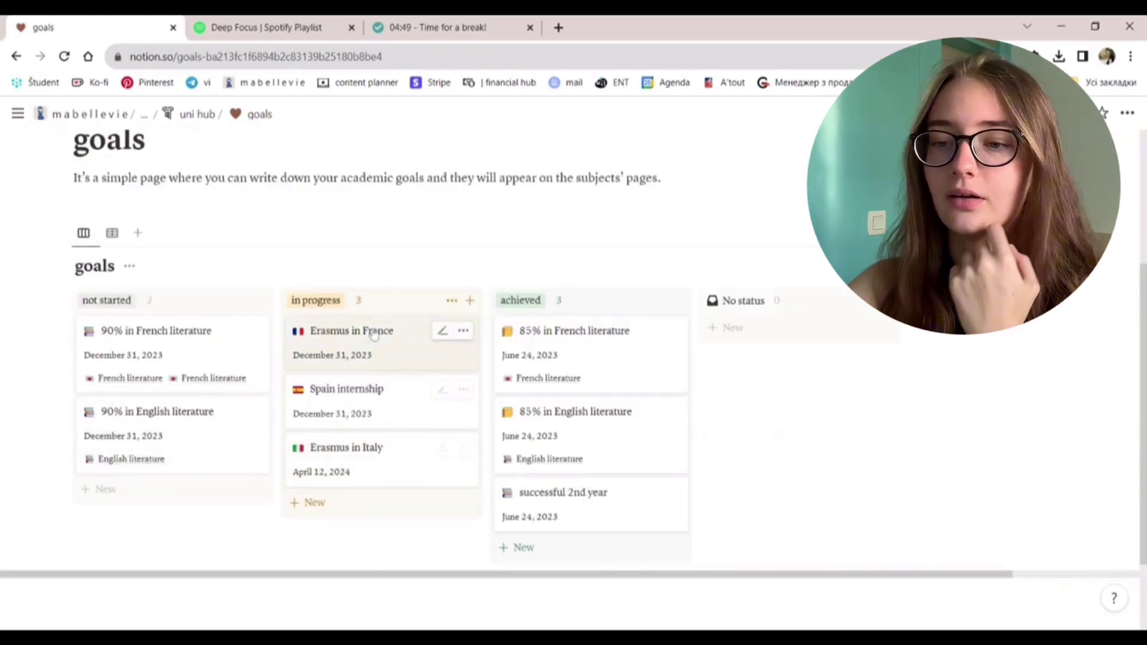
- Move Erasmus in France to achieved and Spain internship and Erasmus in Italy to not started
{"action": "mouse_move", "coordinate": [366, 340]}
{"action": "left_mouse_down"}
{"action": "mouse_move", "coordinate": [552, 324]}
{"action": "mouse_move", "coordinate": [361, 369]}
{"action": "left_mouse_up"}
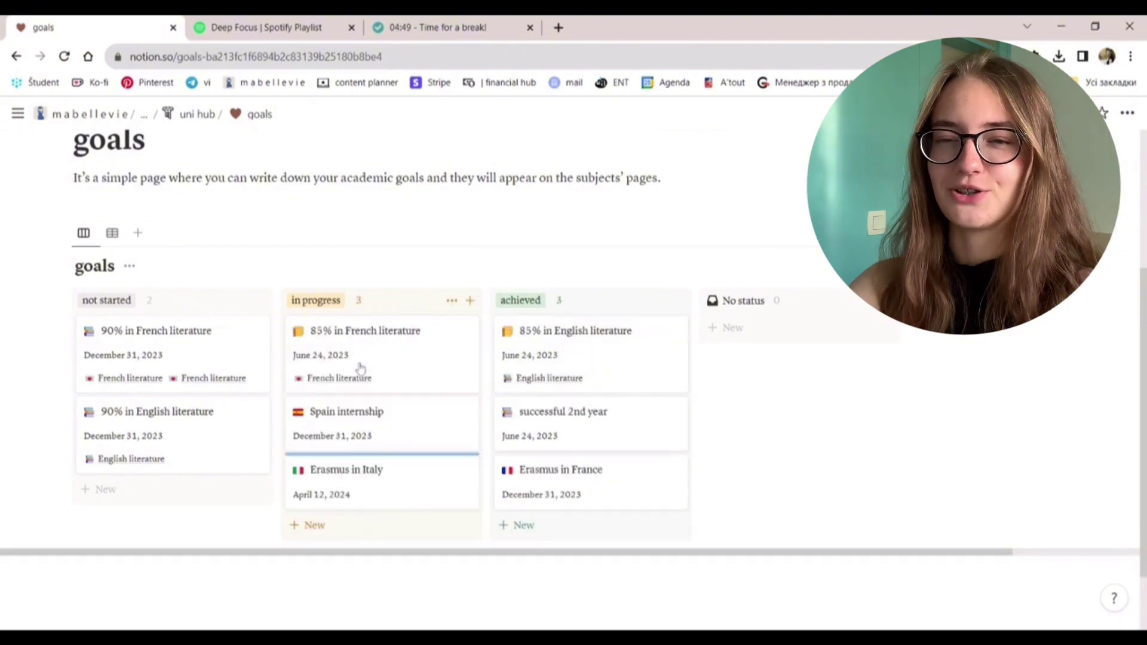
{"action": "left_click_drag", "start_coordinate": [363, 428], "coordinate": [179, 505]}
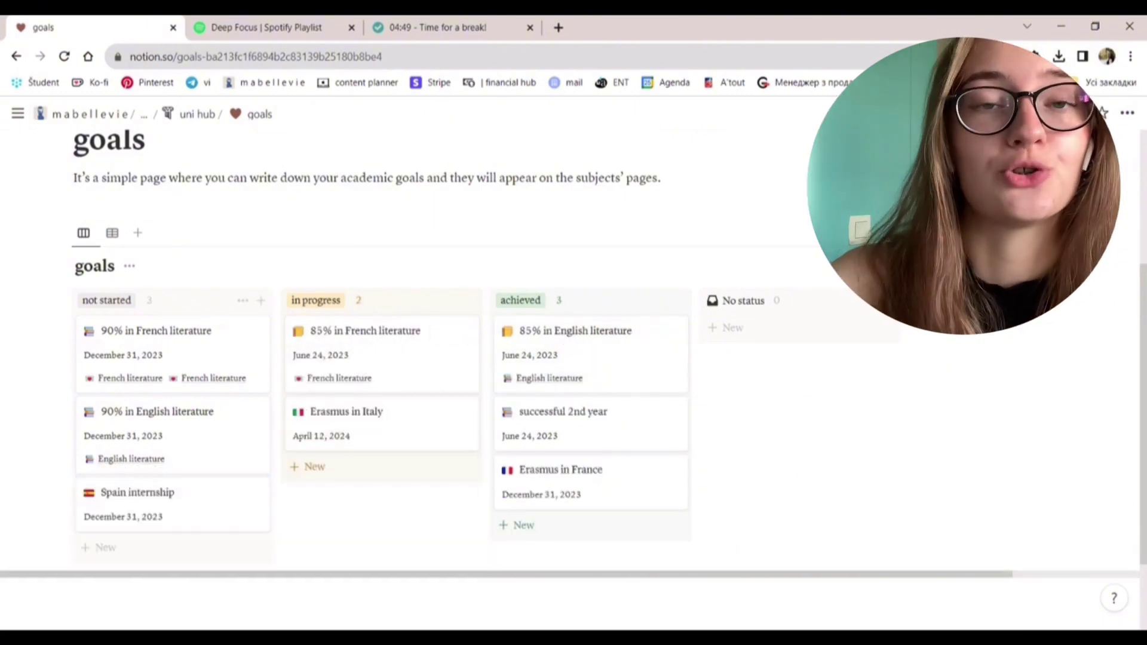
{"action": "mouse_move", "coordinate": [384, 443]}
{"action": "left_mouse_down"}
{"action": "mouse_move", "coordinate": [149, 566]}
{"action": "mouse_move", "coordinate": [159, 548]}
{"action": "mouse_move", "coordinate": [189, 550]}
{"action": "left_mouse_up"}
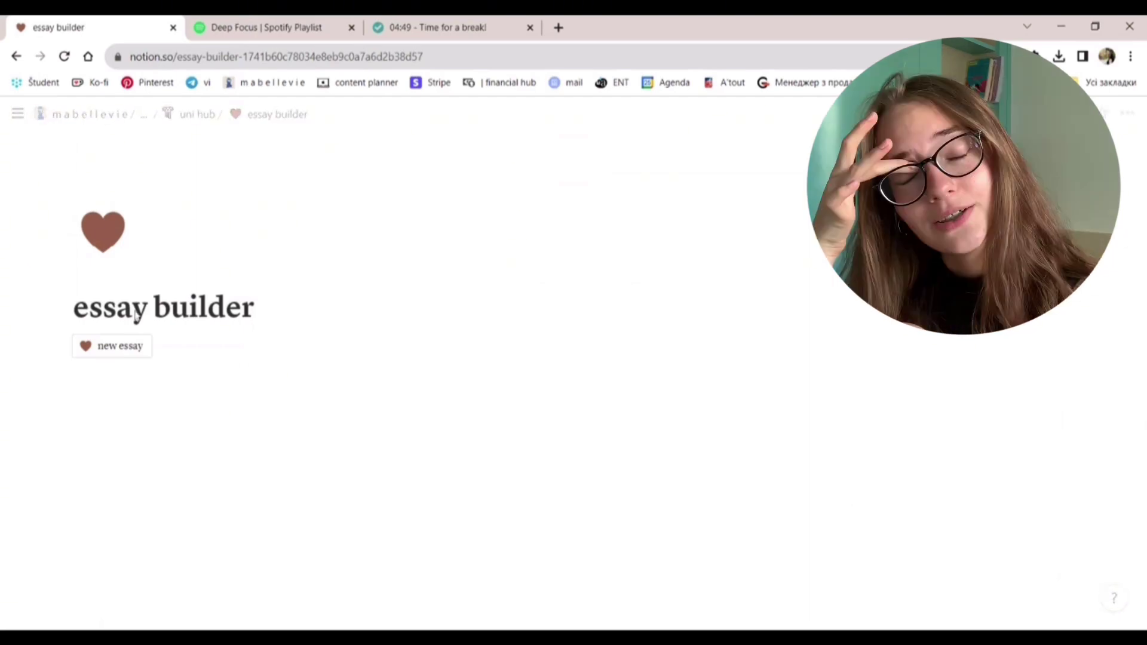
- Insert a new essay layout and scroll down to its Structure table of Introduction, Paragraphs 1–4, Conclusion
{"action": "left_click", "coordinate": [113, 347]}
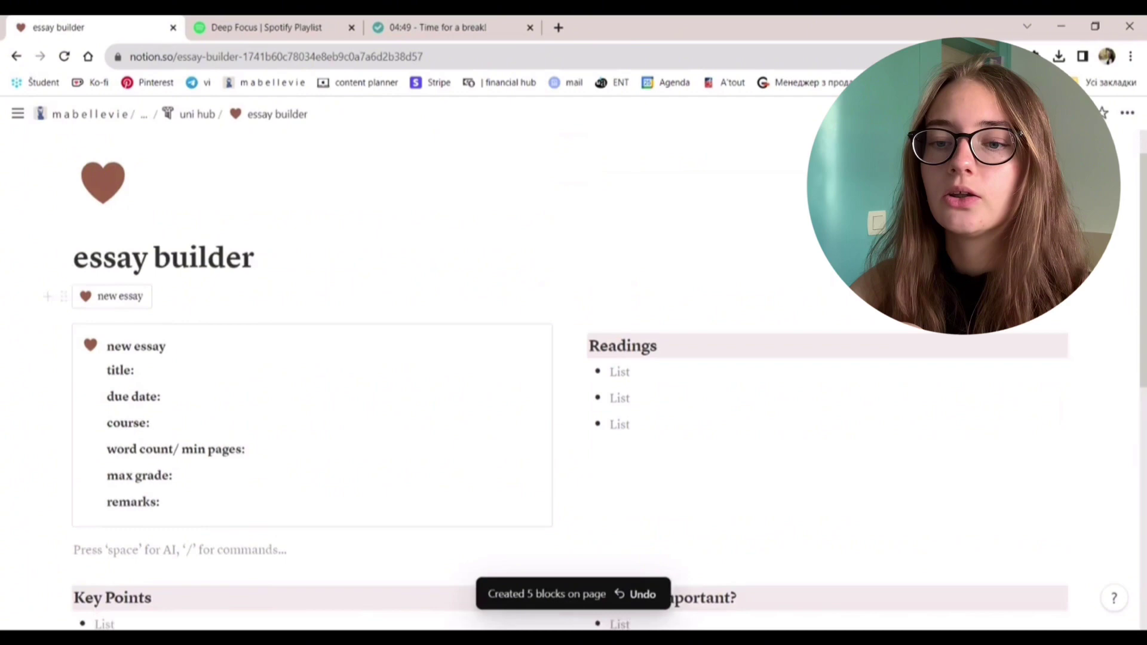
{"action": "scroll", "coordinate": [558, 315], "scroll_direction": "down", "scroll_amount": 8}
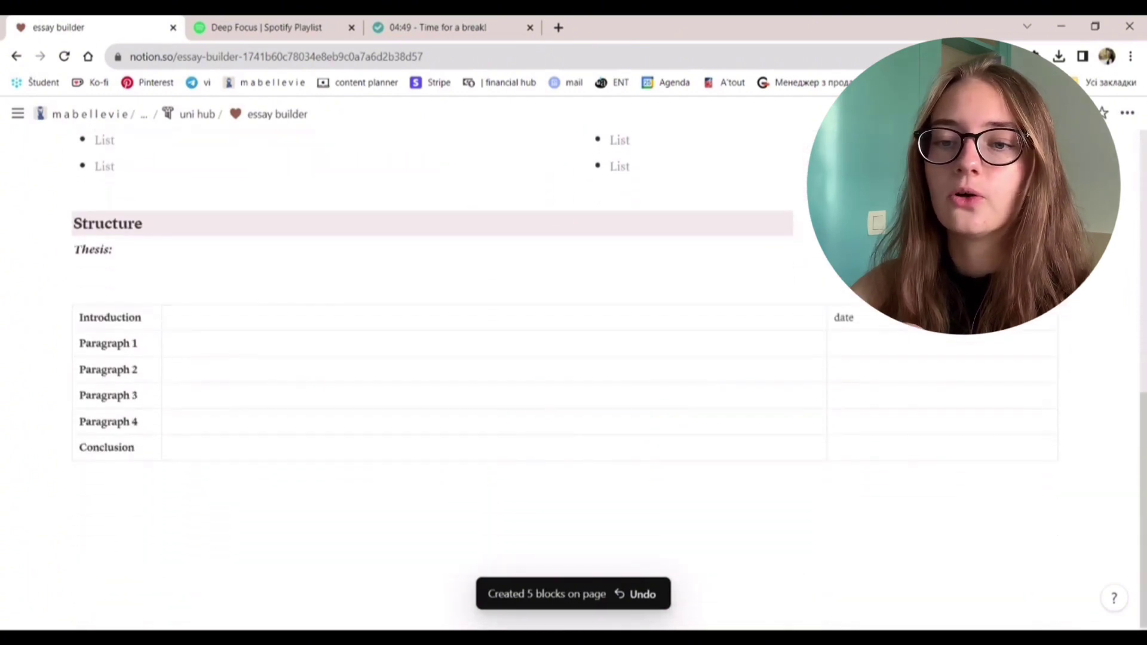
{"action": "scroll", "coordinate": [558, 360], "scroll_direction": "up", "scroll_amount": 6}
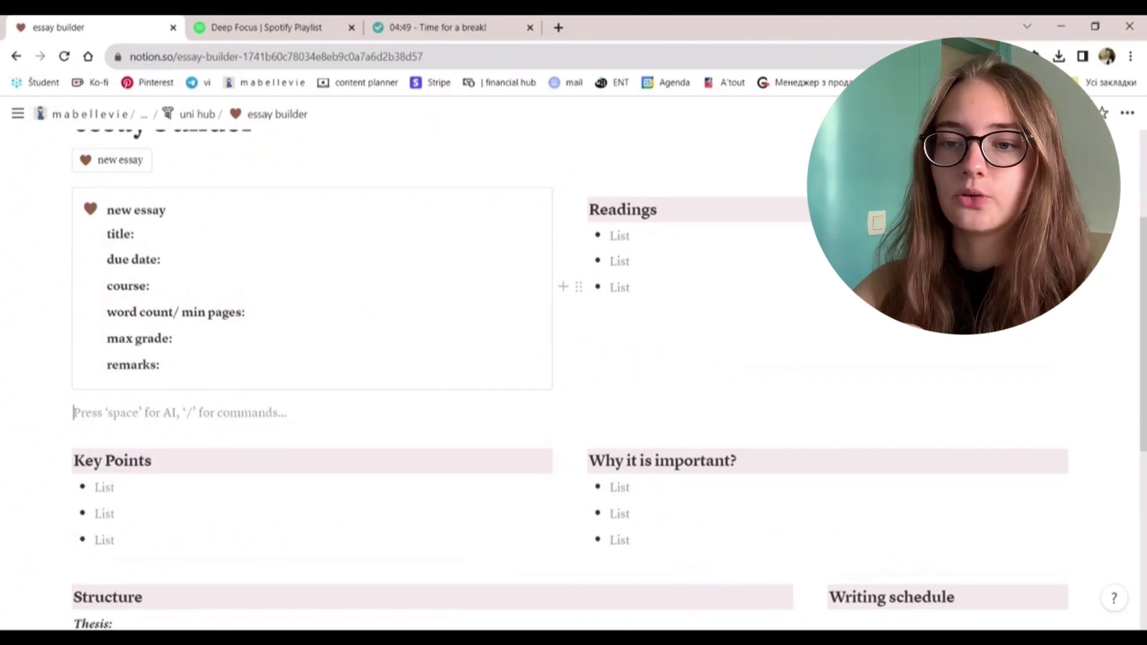
{"action": "scroll", "coordinate": [574, 322], "scroll_direction": "down", "scroll_amount": 4}
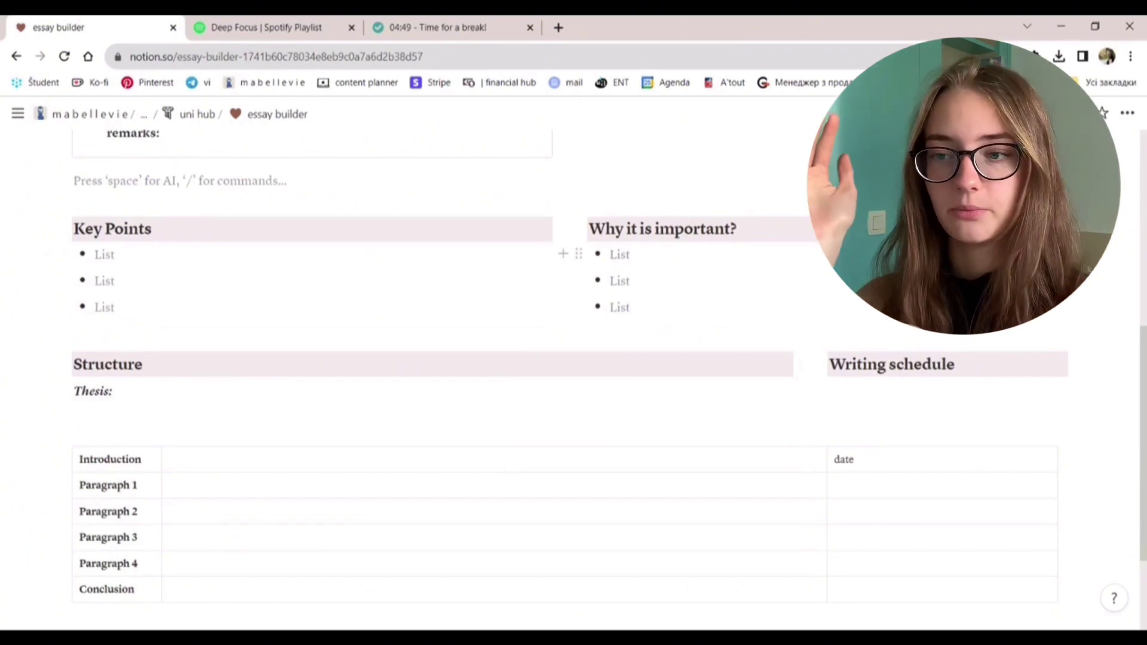
{"action": "scroll", "coordinate": [433, 359], "scroll_direction": "down", "scroll_amount": 3}
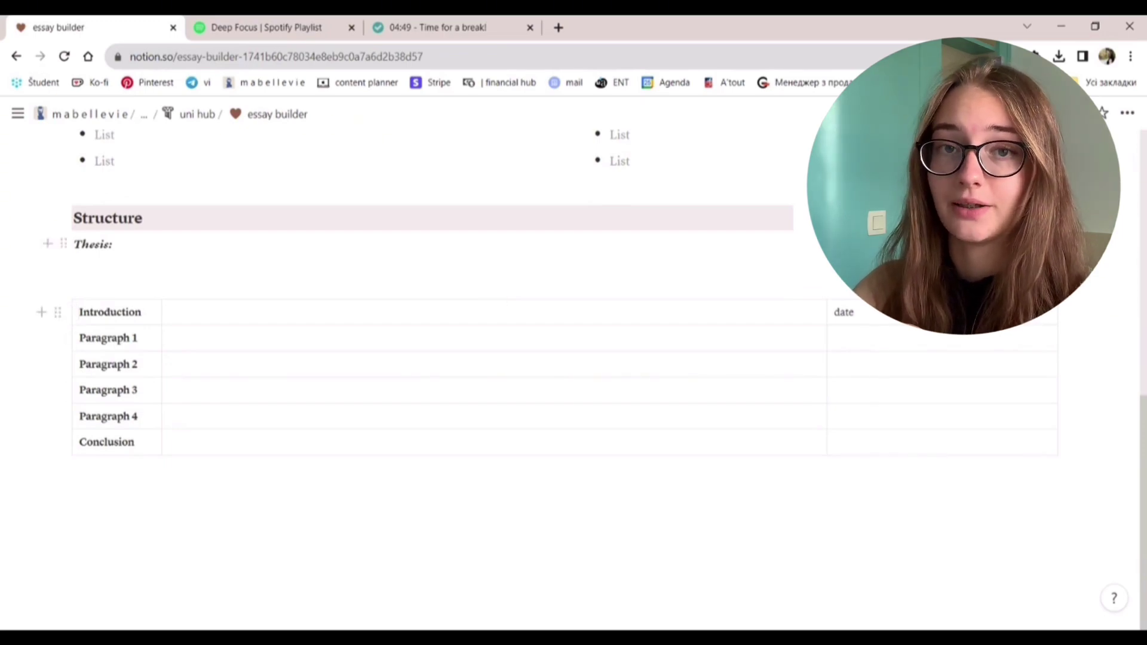
- Go back to the uni hub and open the to-do list page
{"action": "left_click", "coordinate": [182, 128]}
{"action": "left_click", "coordinate": [573, 481]}
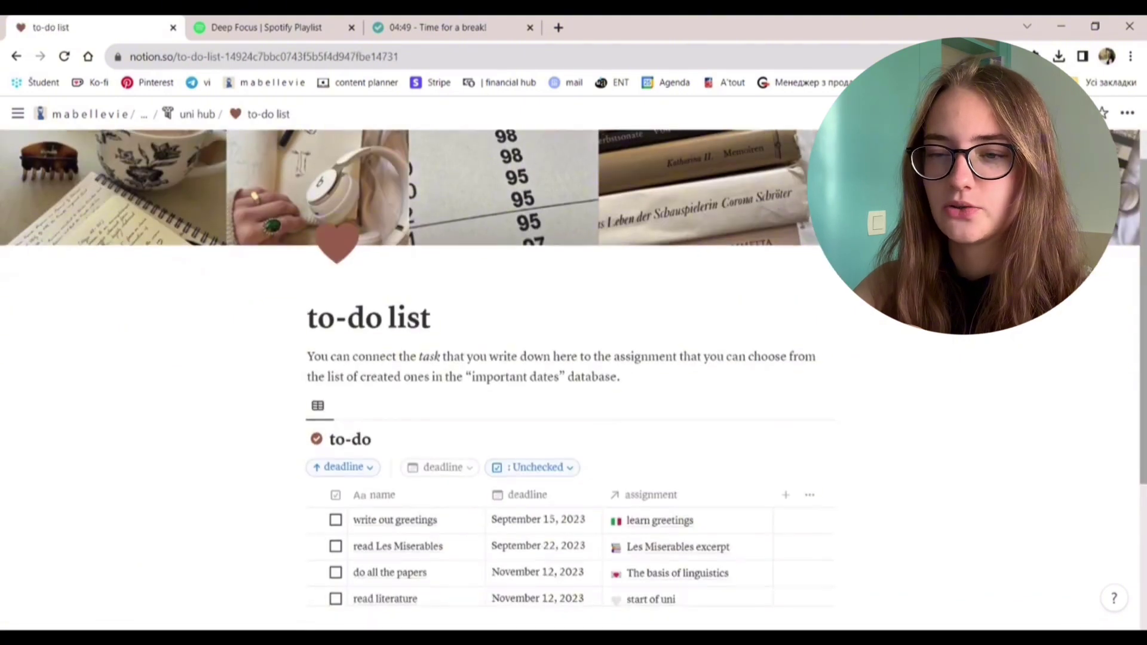
{"action": "scroll", "coordinate": [574, 368], "scroll_direction": "down", "scroll_amount": 1}
{"action": "scroll", "coordinate": [574, 346], "scroll_direction": "down", "scroll_amount": 1}
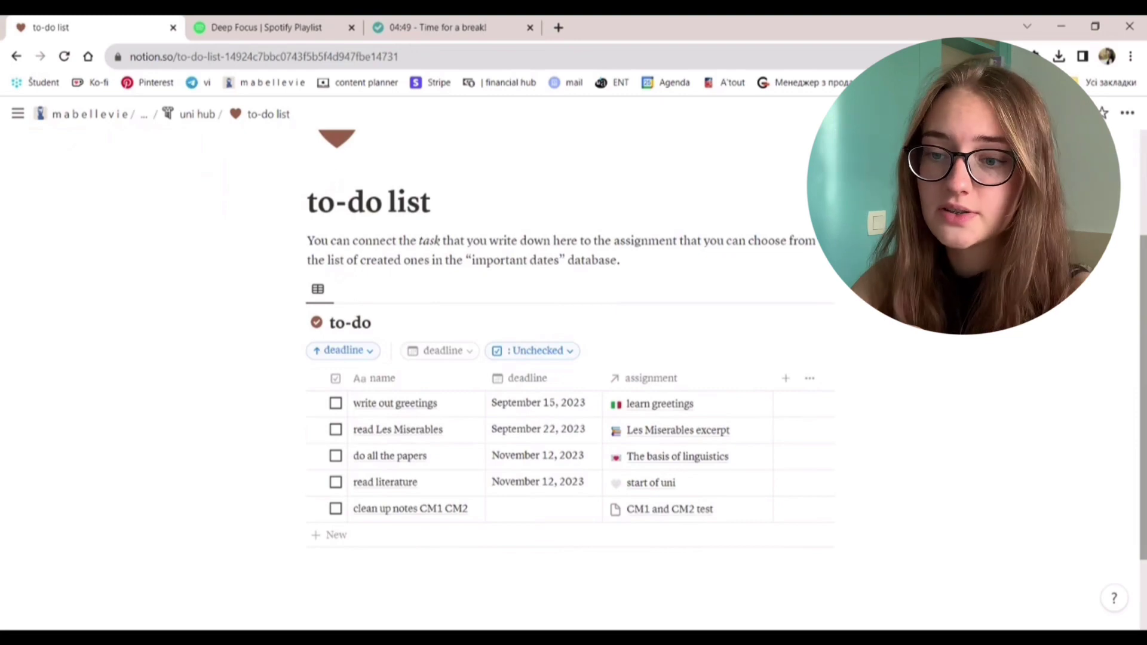
- Set the clean up notes CM1 CM2 deadline to September 29, 2023
{"action": "left_click", "coordinate": [553, 508]}
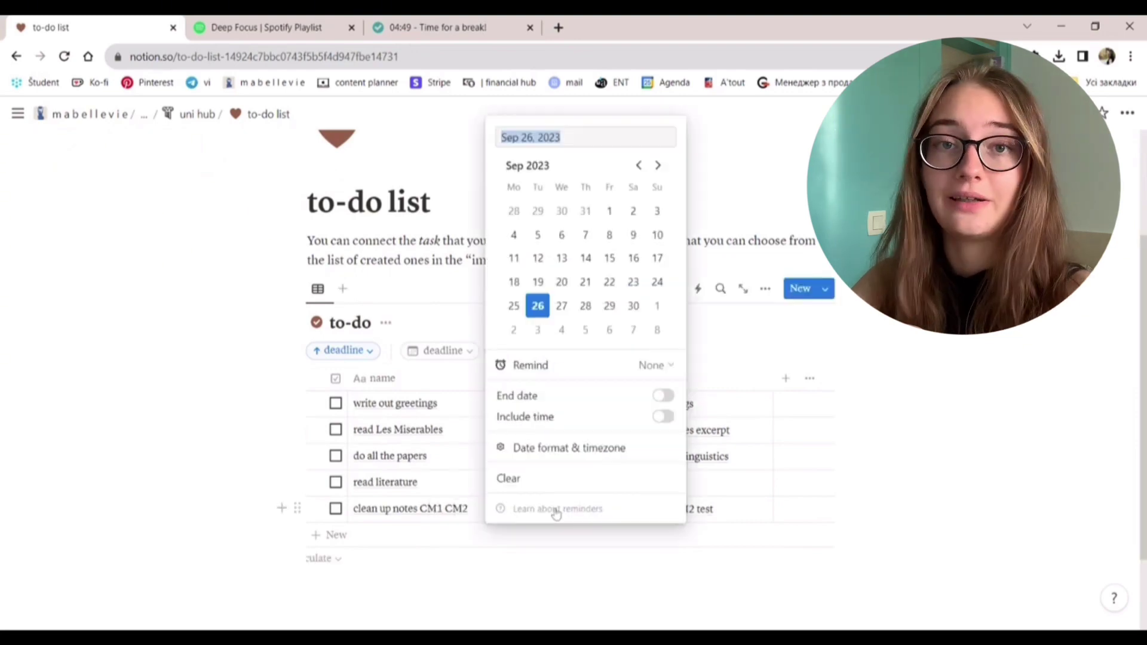
{"action": "left_click", "coordinate": [610, 304]}
{"action": "left_click", "coordinate": [857, 334]}
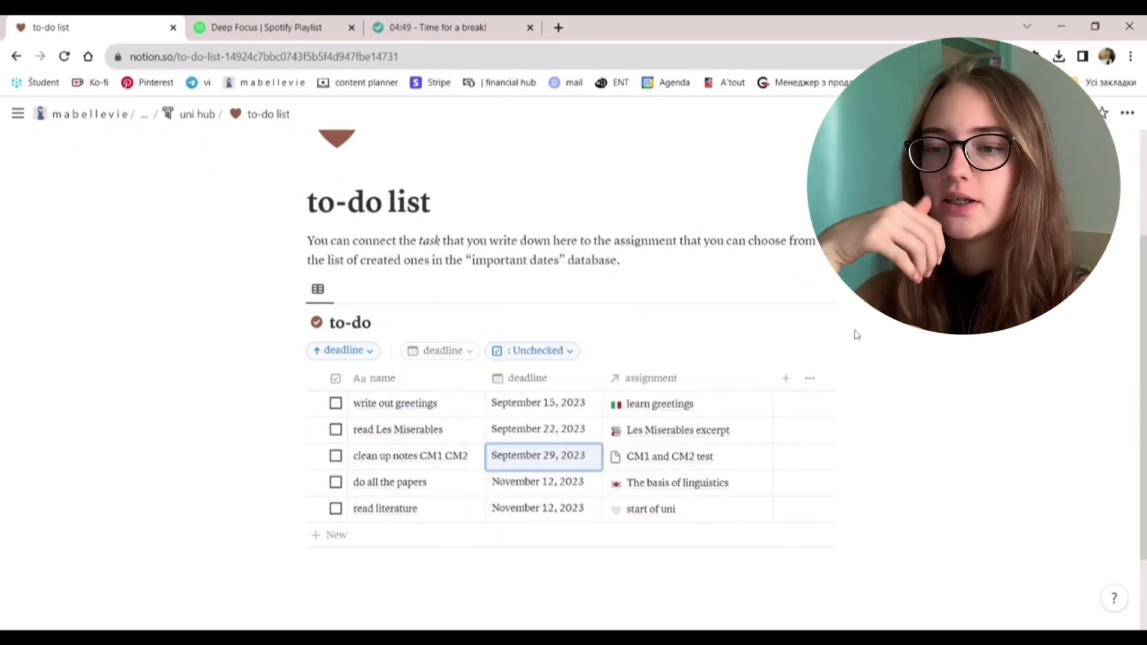
- Tick write out greetings and read Les Miserables, then clear the Unchecked filter
{"action": "left_click", "coordinate": [336, 404]}
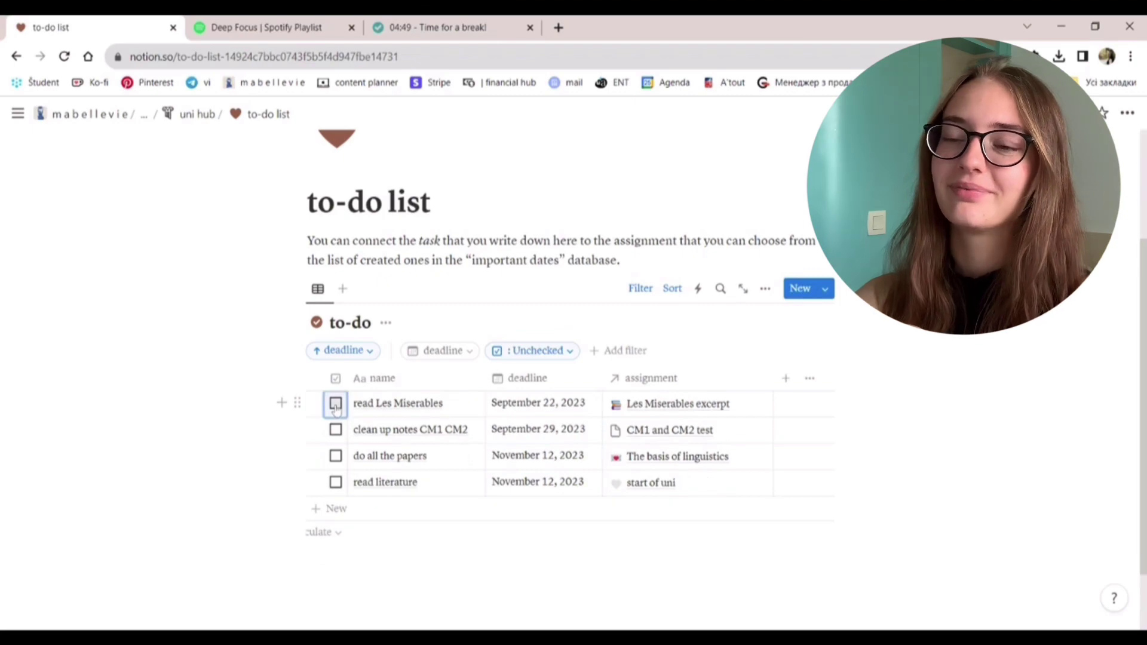
{"action": "left_click", "coordinate": [336, 405]}
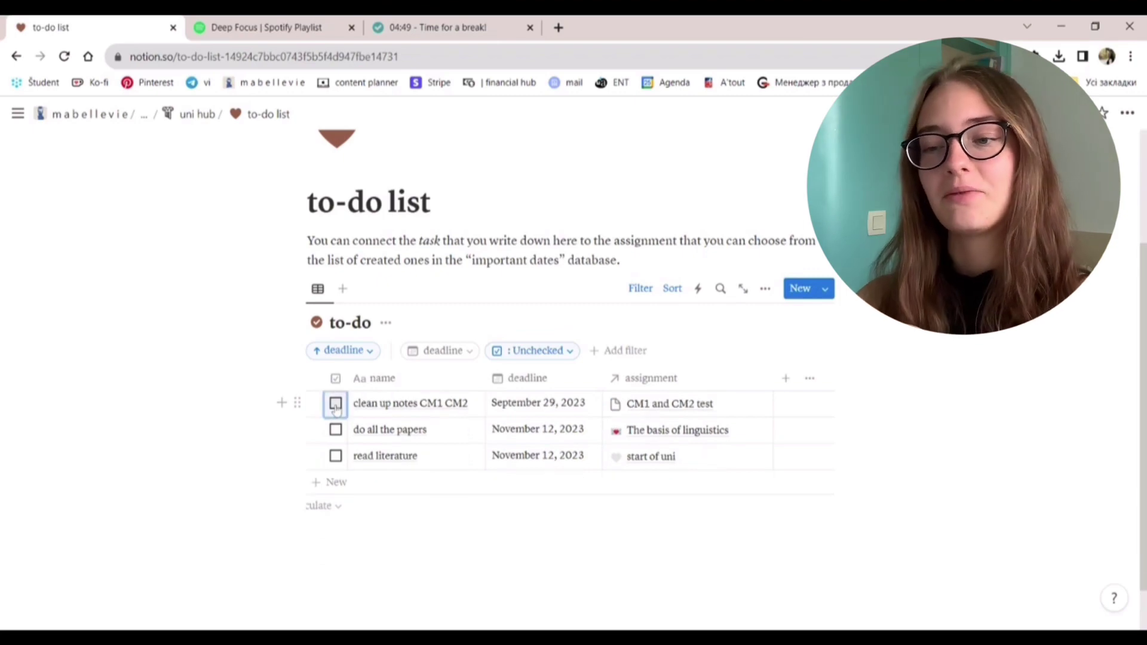
{"action": "left_click", "coordinate": [540, 356]}
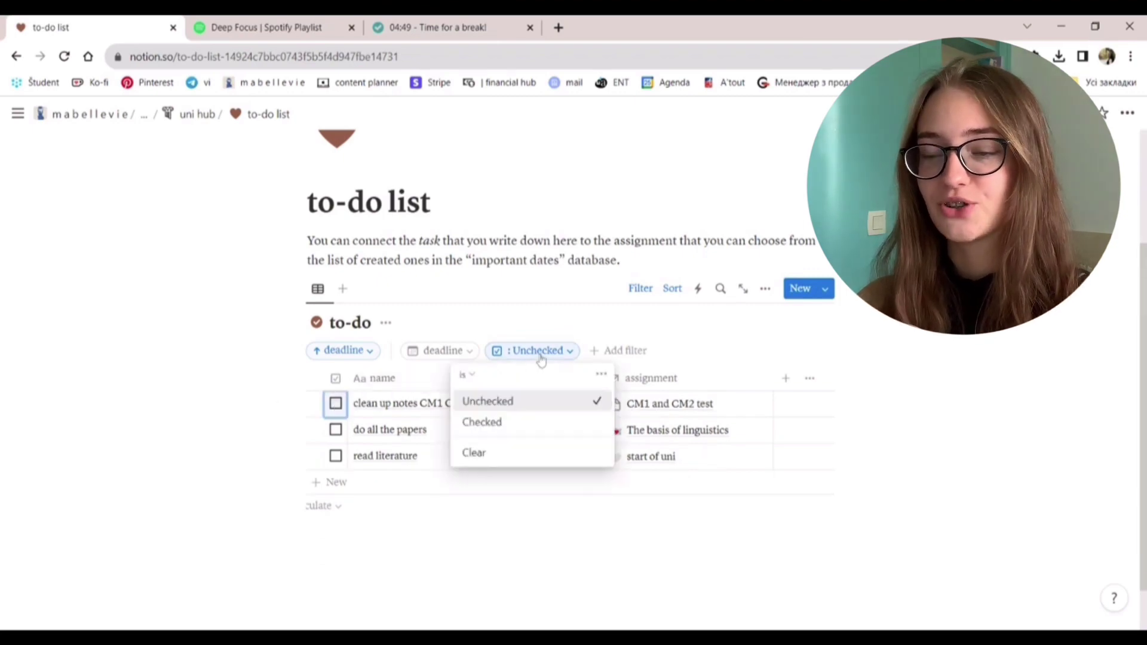
{"action": "left_click", "coordinate": [484, 458]}
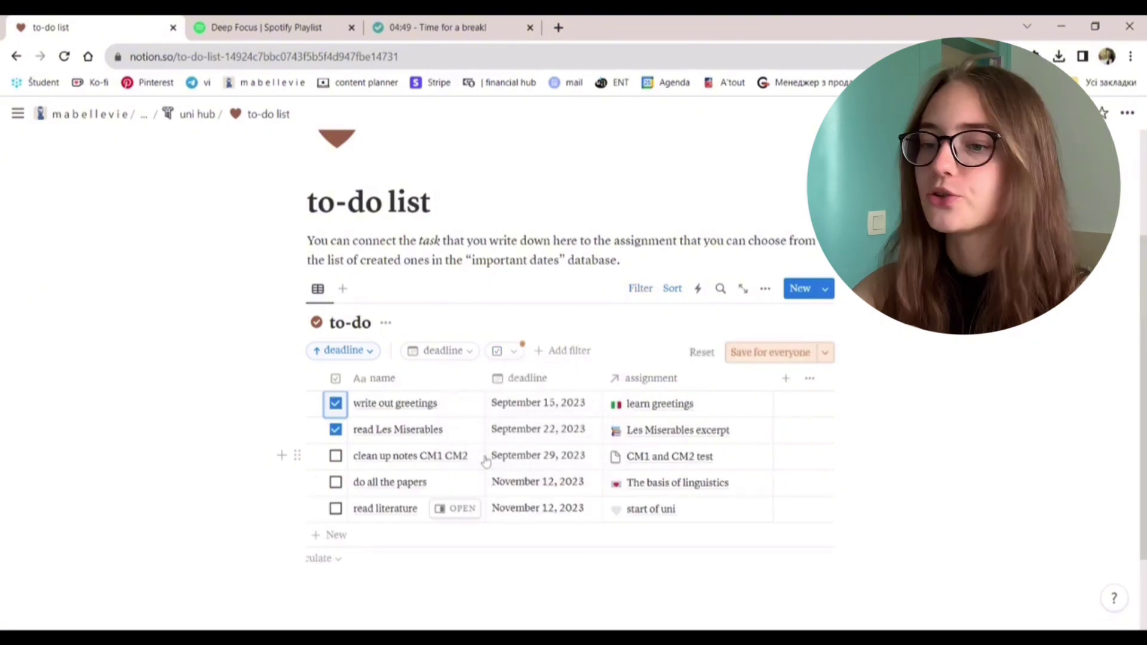
{"action": "left_click", "coordinate": [506, 358]}
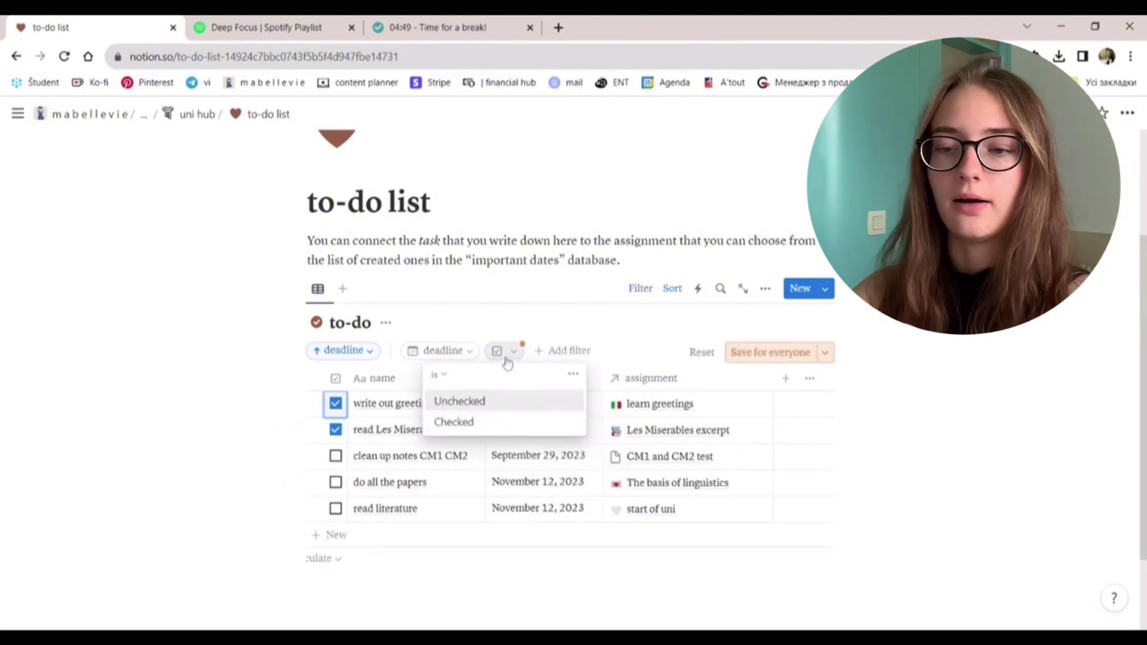
- Untick both tasks and reapply the Unchecked filter
{"action": "left_click", "coordinate": [337, 406]}
{"action": "left_click", "coordinate": [335, 430]}
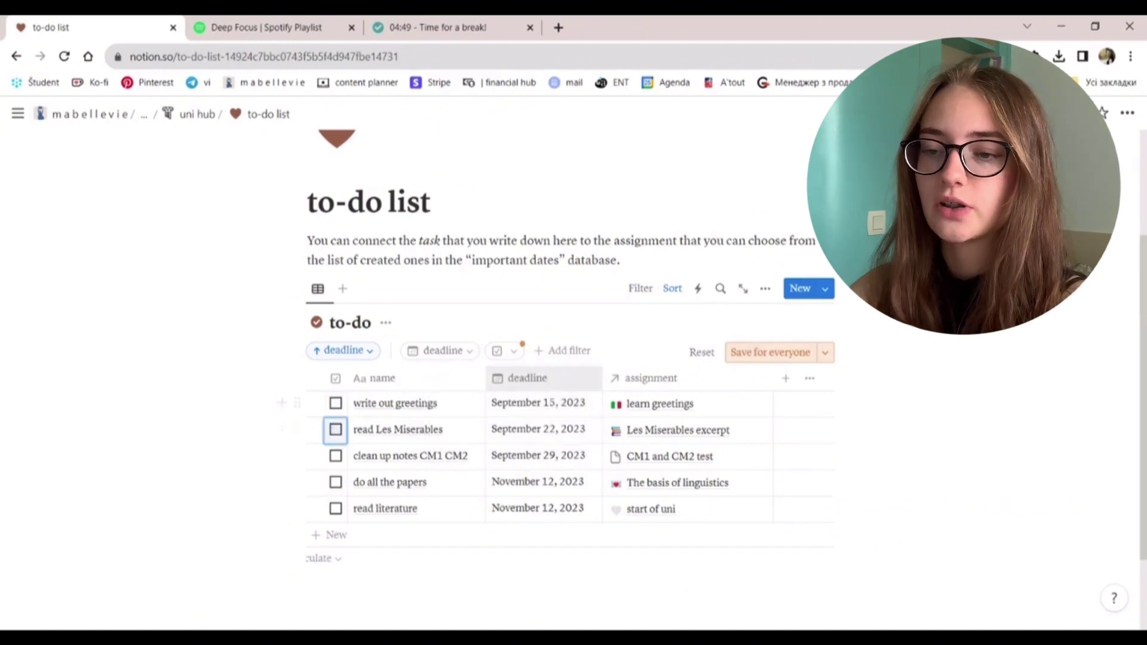
{"action": "left_click", "coordinate": [500, 350]}
{"action": "left_click", "coordinate": [477, 399]}
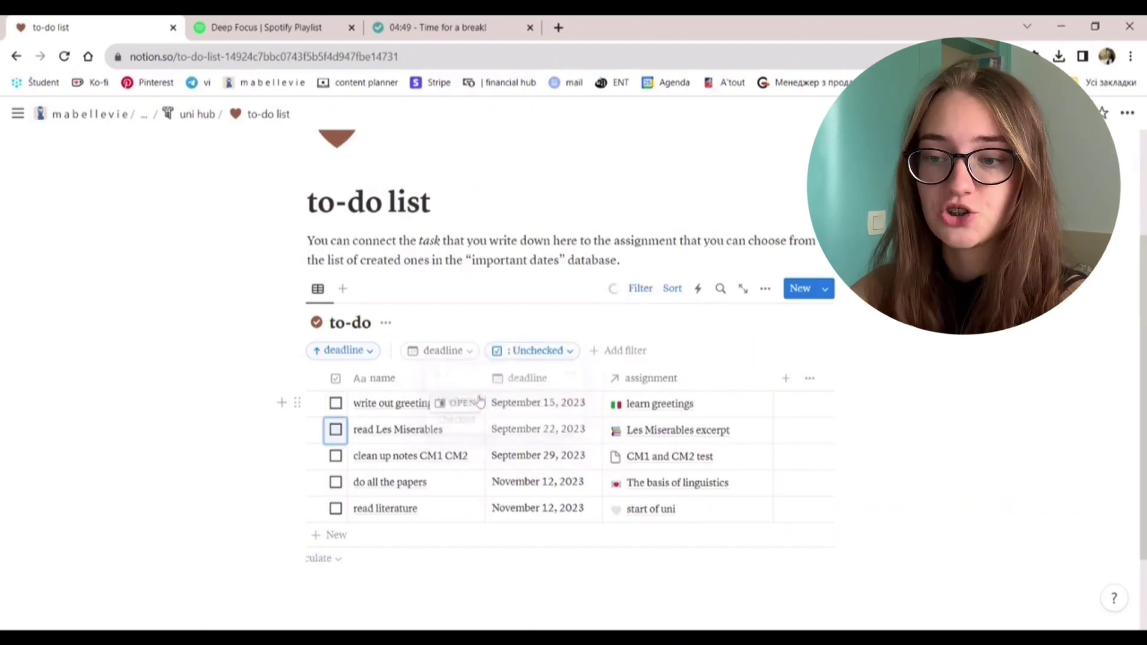
{"action": "scroll", "coordinate": [188, 146], "scroll_direction": "up", "scroll_amount": 3}
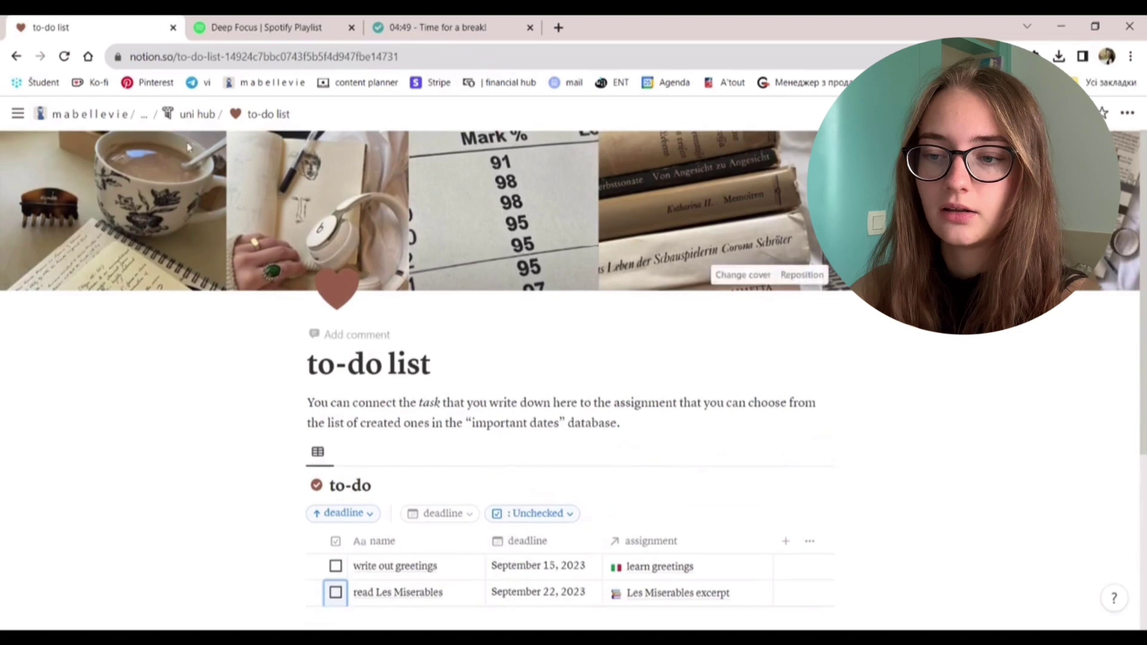
- Go back to the uni hub and open the study tracker page
{"action": "left_click", "coordinate": [197, 114]}
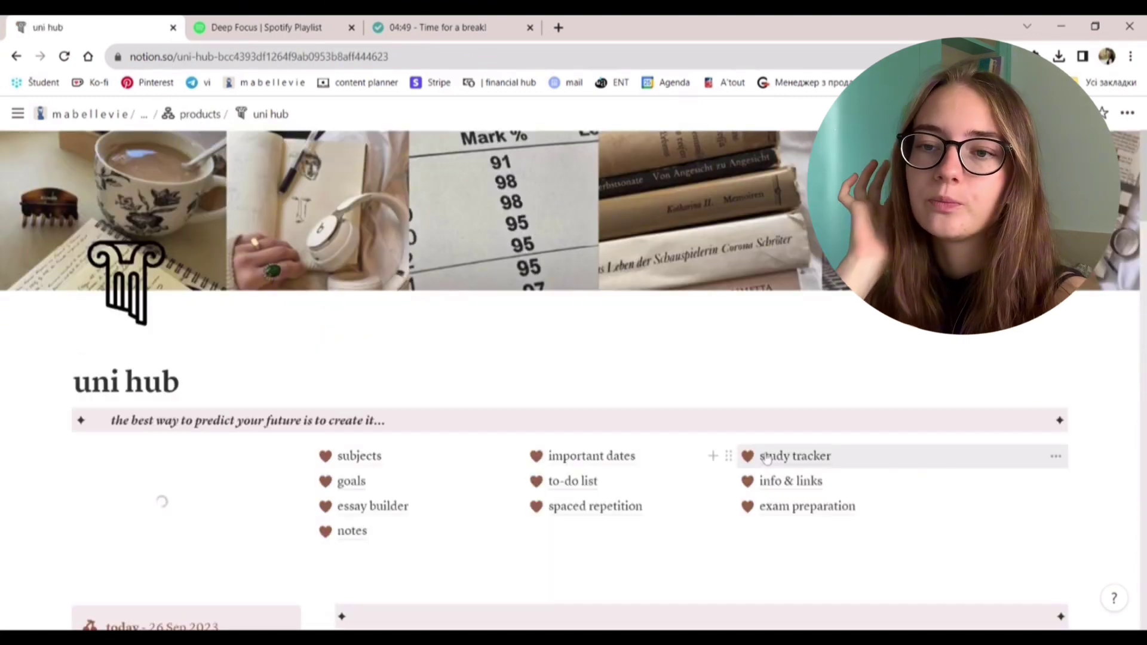
{"action": "left_click", "coordinate": [767, 457]}
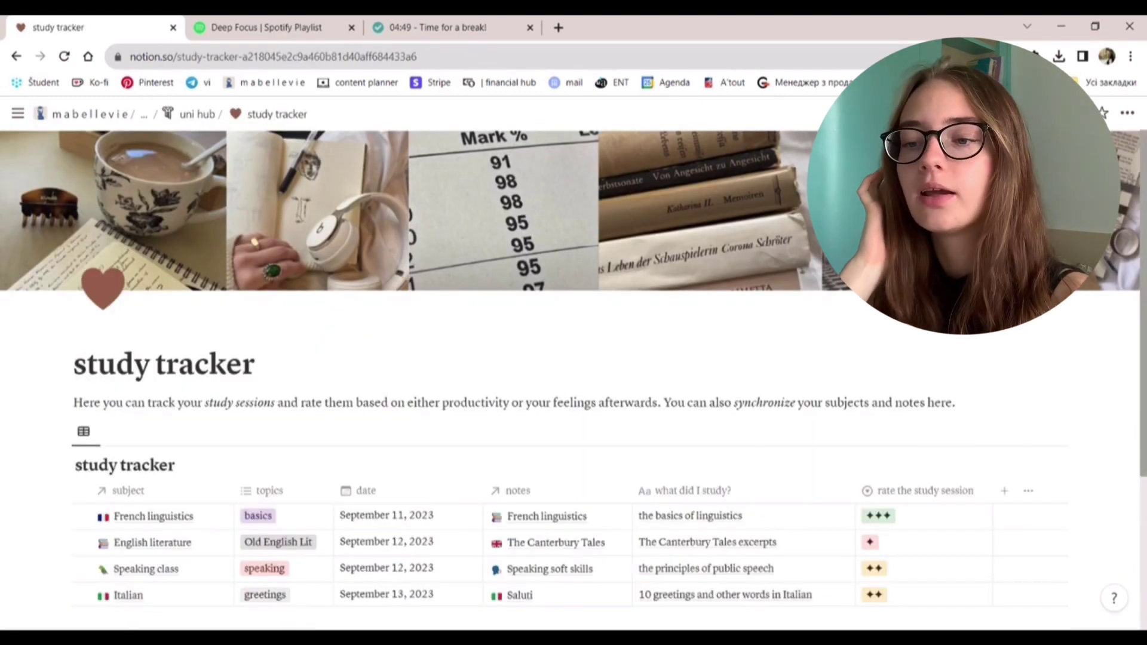
{"action": "scroll", "coordinate": [573, 368], "scroll_direction": "down", "scroll_amount": 2}
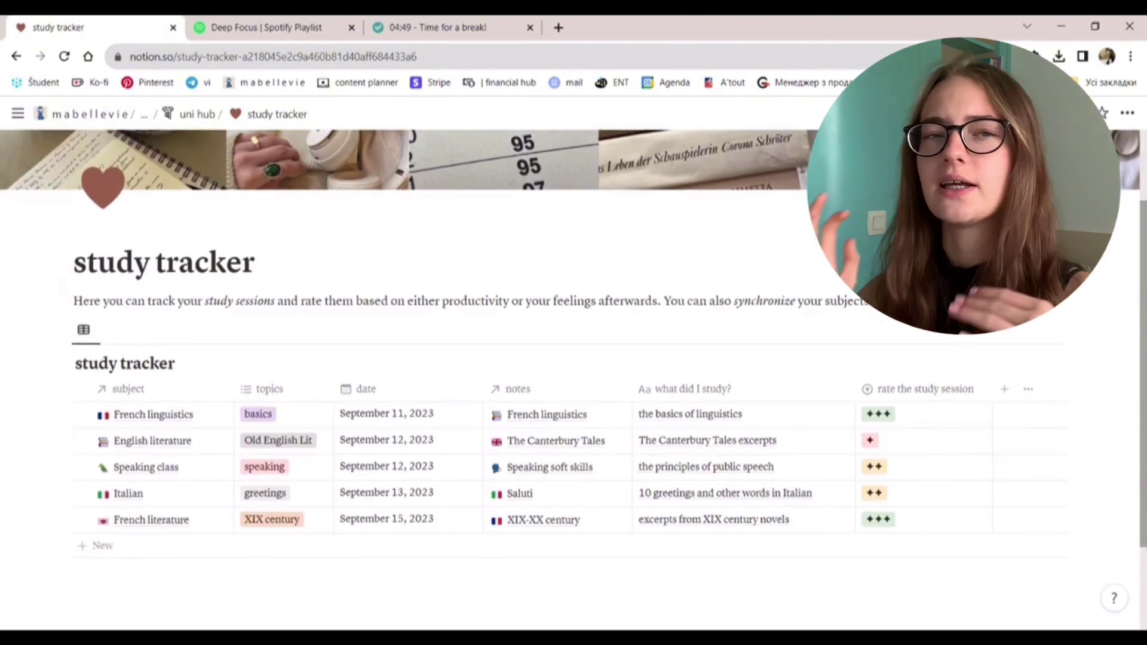
{"action": "scroll", "coordinate": [573, 343], "scroll_direction": "down", "scroll_amount": 1}
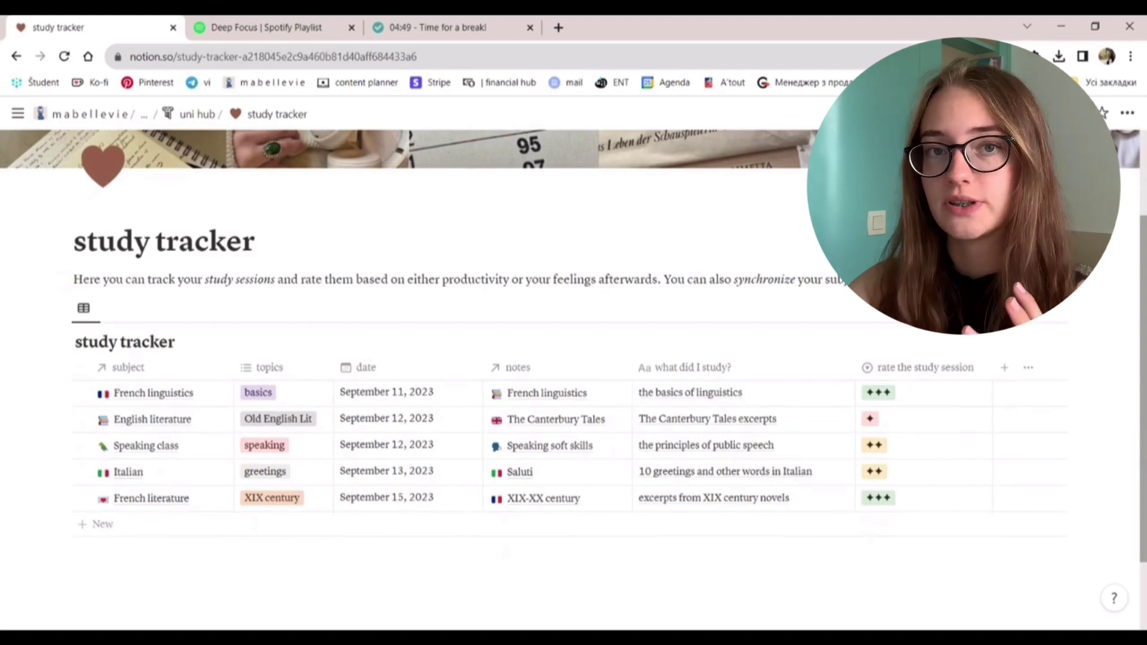
- Inspect the Speaking class subject, topic tags, date and linked notes without changing them
{"action": "left_click", "coordinate": [199, 448]}
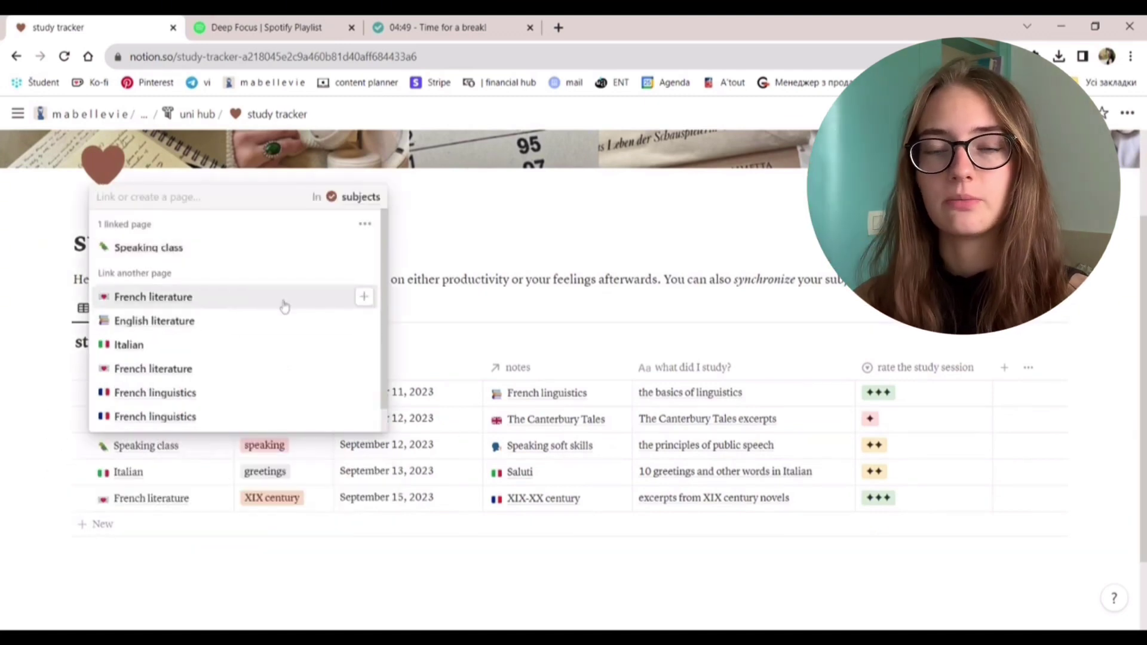
{"action": "key", "text": "Escape"}
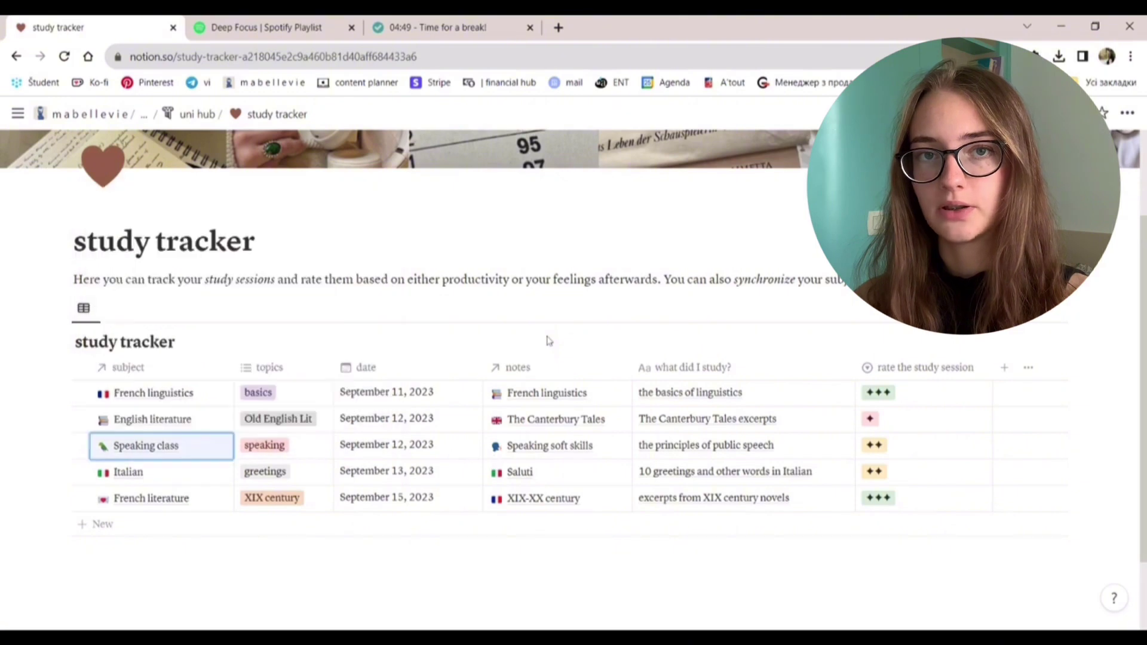
{"action": "left_click", "coordinate": [294, 455]}
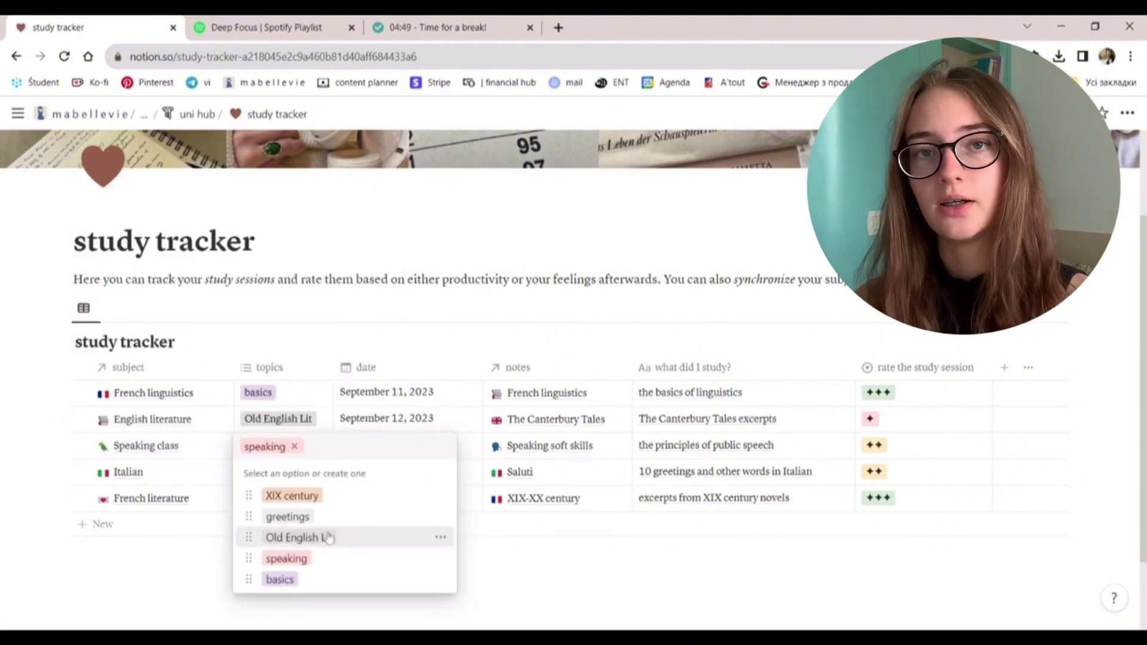
{"action": "key", "text": "Escape"}
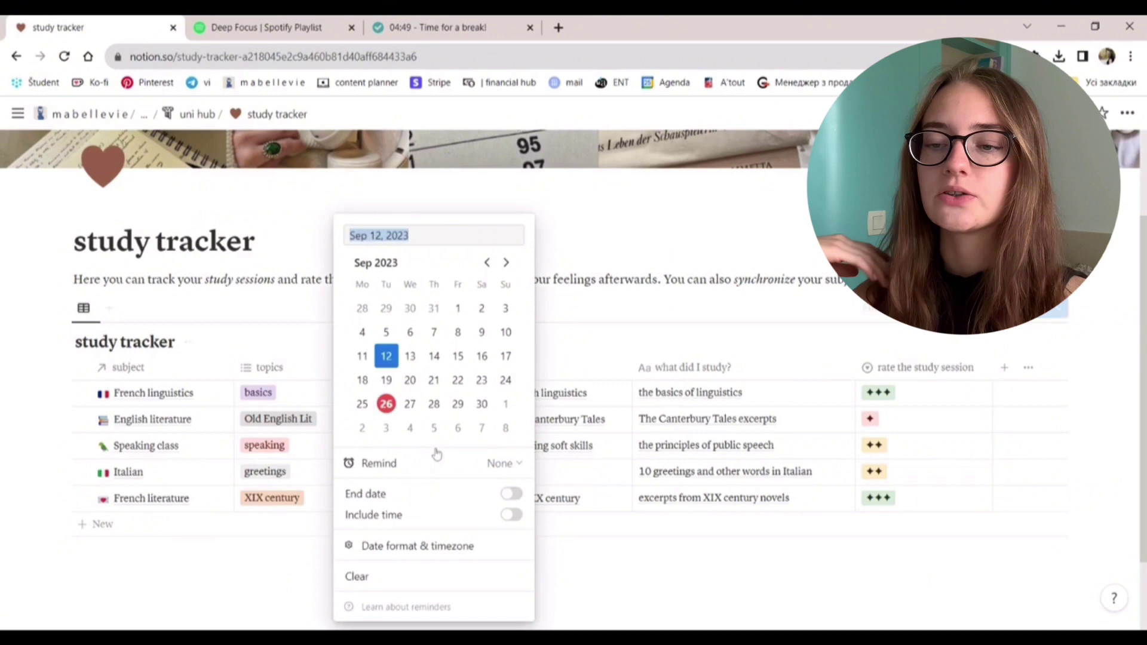
{"action": "left_click", "coordinate": [435, 447]}
{"action": "key", "text": "Escape"}
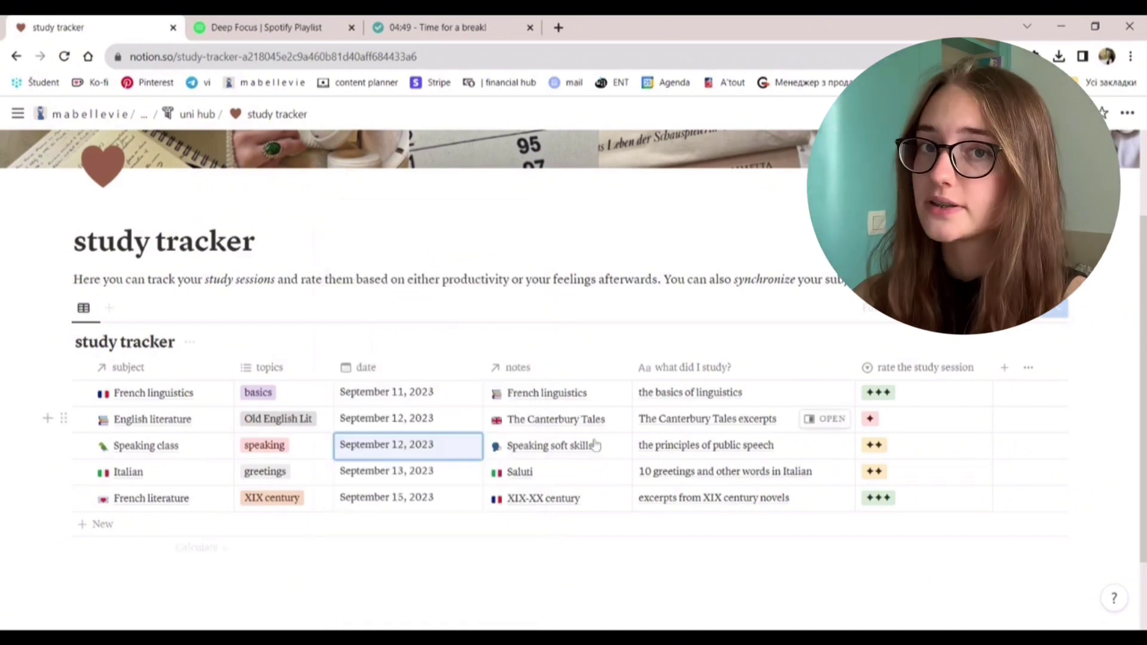
{"action": "left_click", "coordinate": [609, 448]}
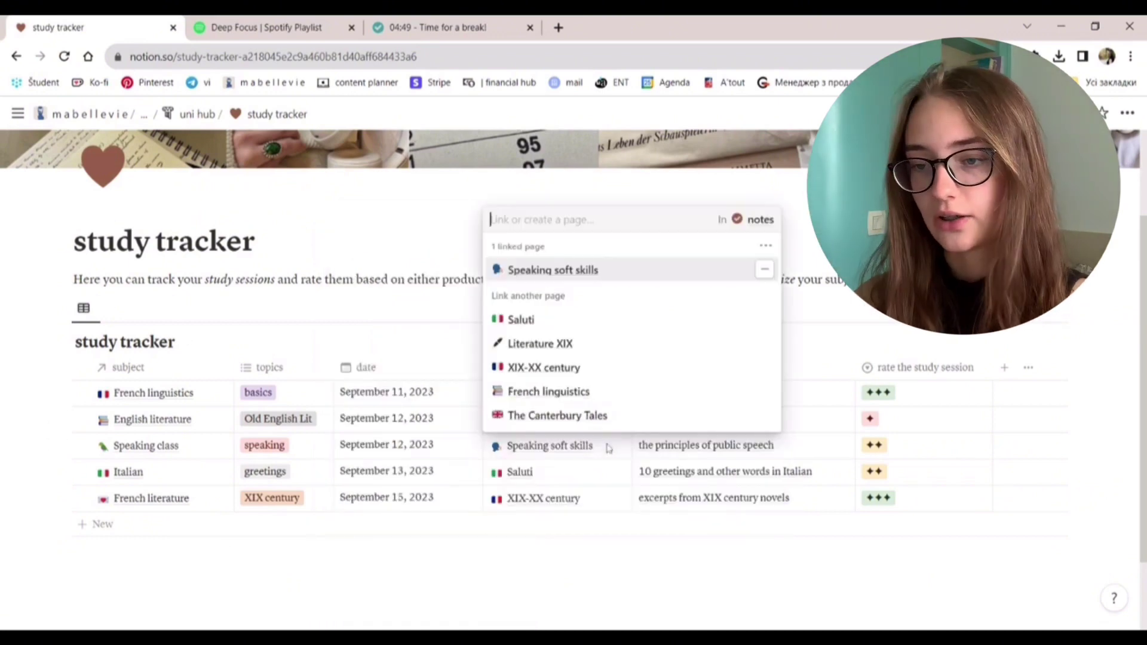
{"action": "key", "text": "Escape"}
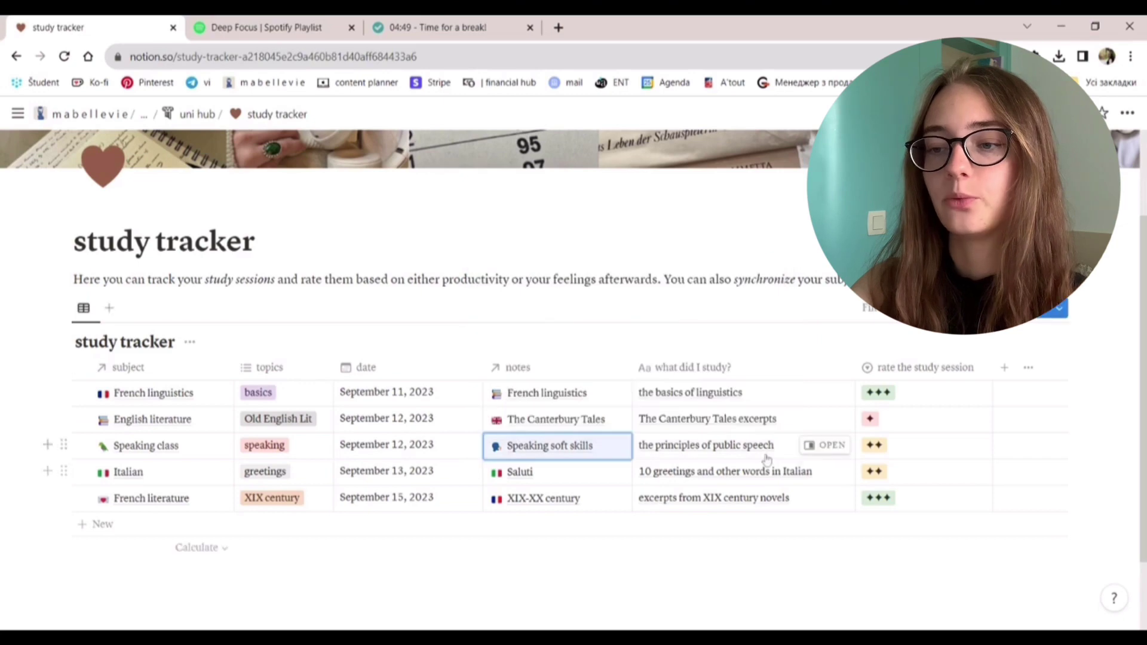
- Append 'and the art of speech' to the Speaking class entry and rate it ✦
{"action": "left_click", "coordinate": [789, 454]}
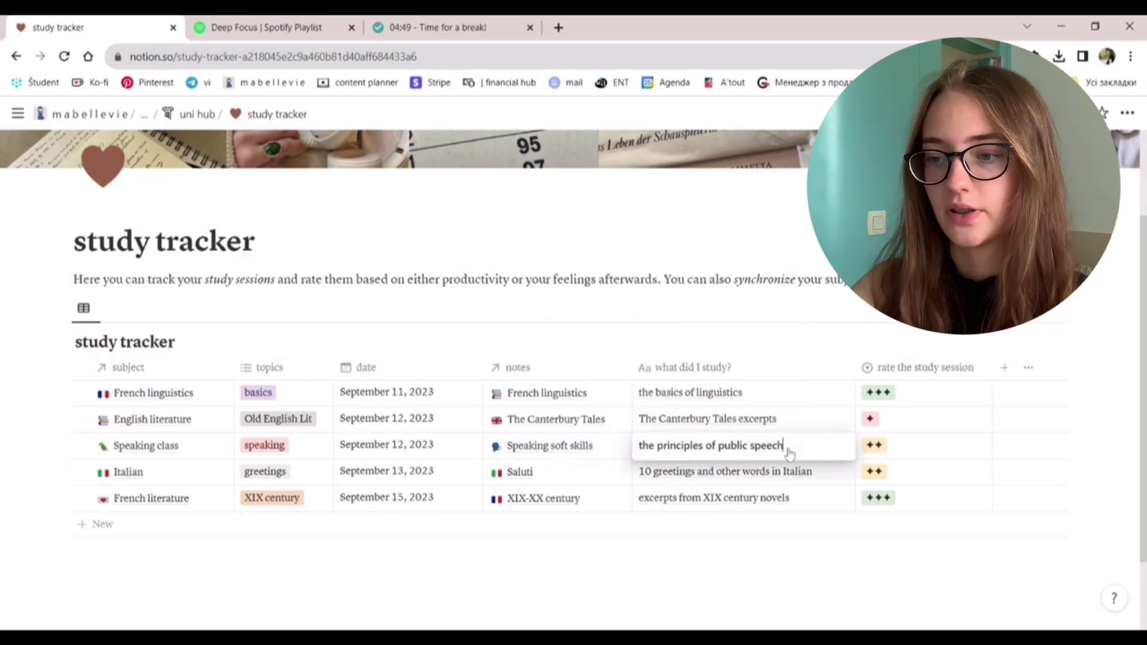
{"action": "type", "text": "and the art of speech"}
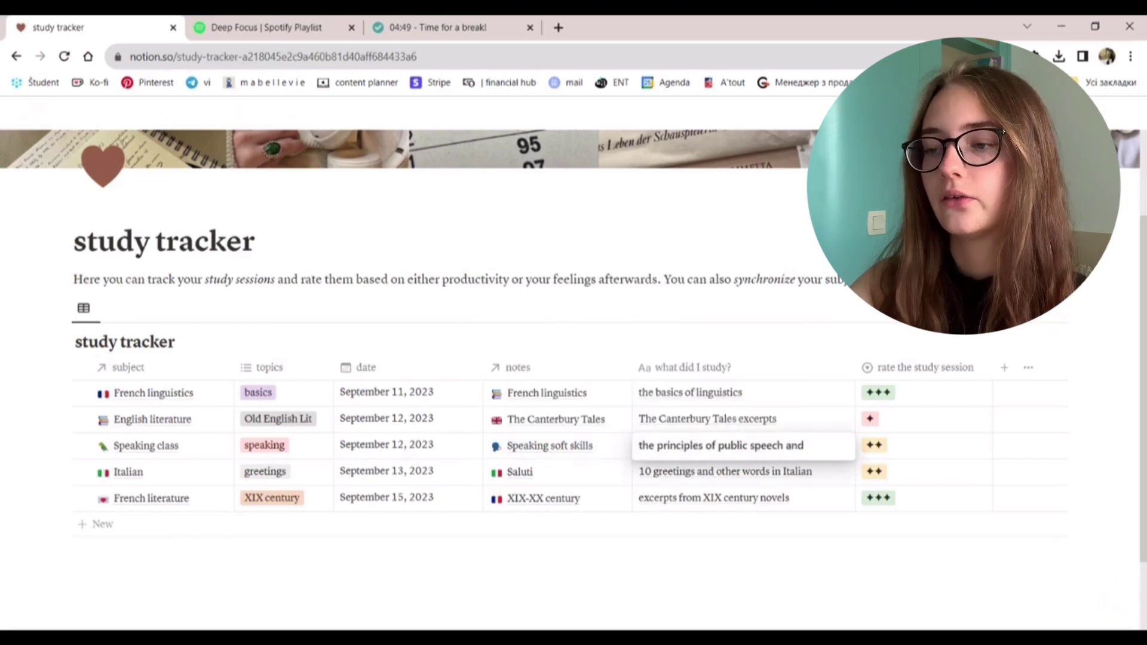
{"action": "left_click", "coordinate": [916, 446]}
{"action": "left_click", "coordinate": [916, 505]}
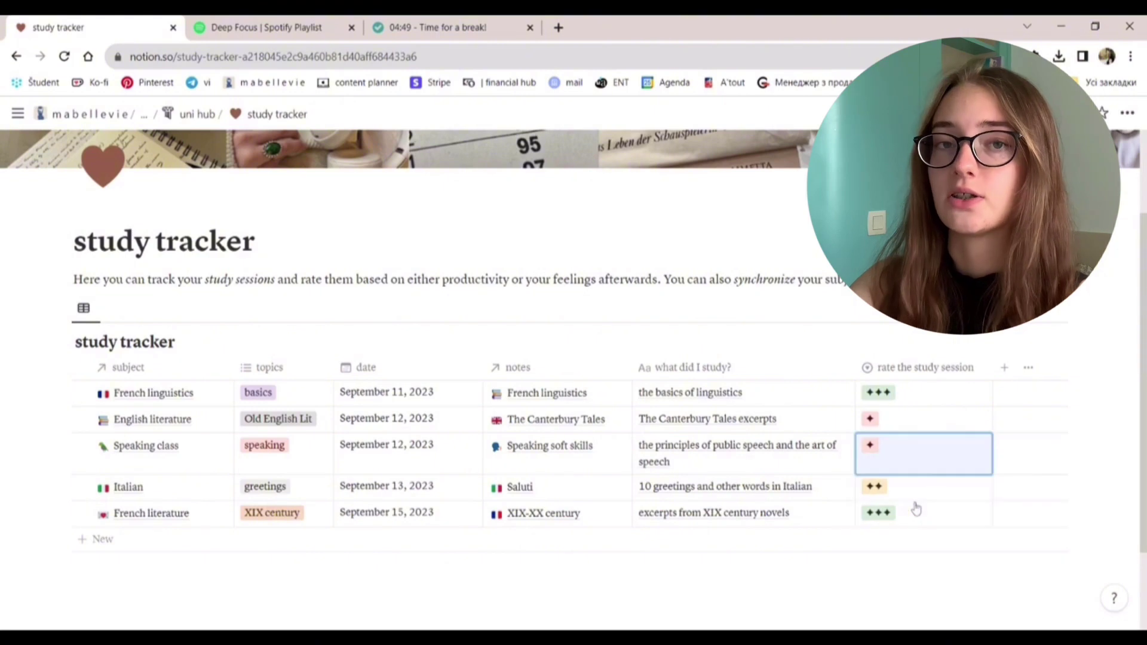
{"action": "left_click", "coordinate": [926, 469]}
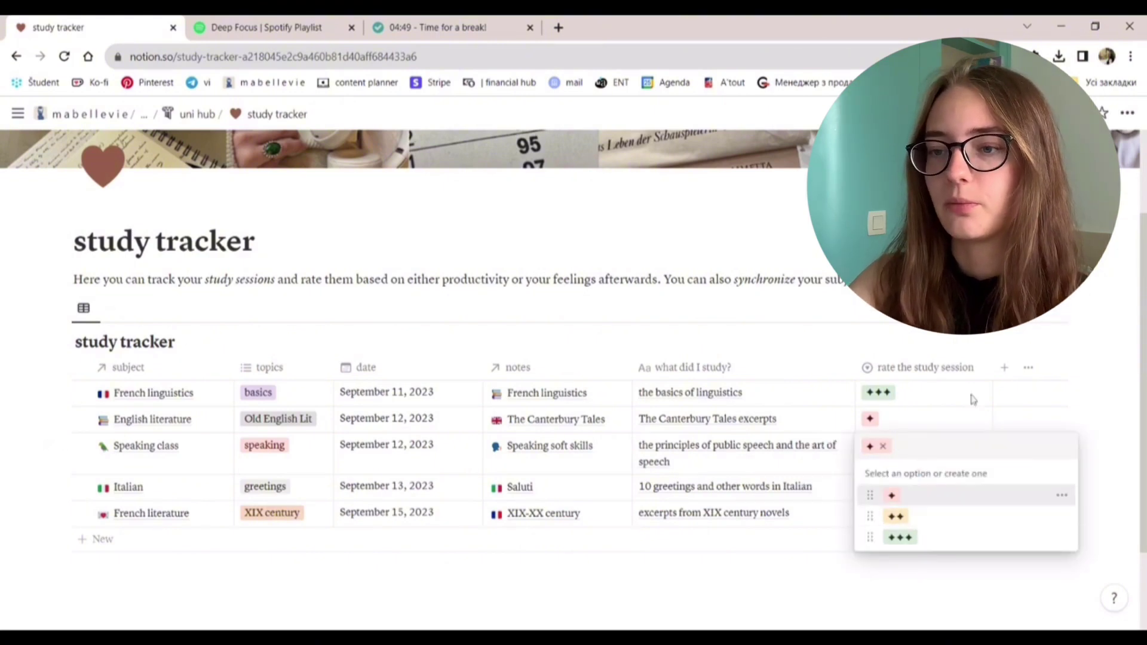
{"action": "key", "text": "Escape"}
{"action": "scroll", "coordinate": [972, 401], "scroll_direction": "up", "scroll_amount": 2}
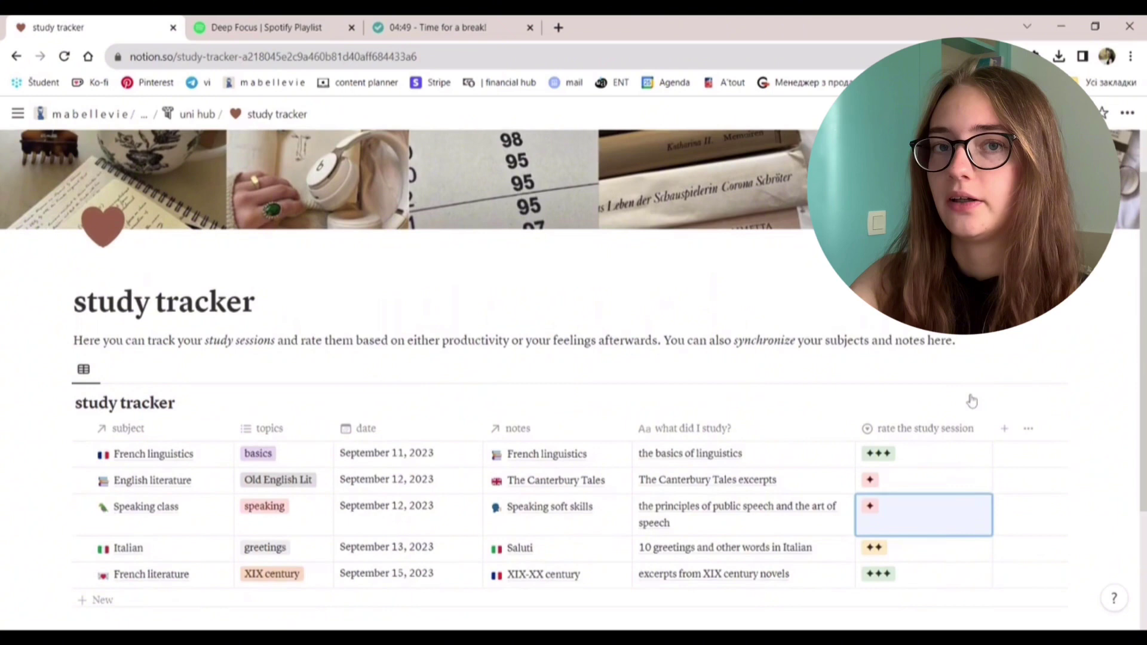
- Return to the uni hub and open exam preparation, scrolling to its exam table
{"action": "left_click", "coordinate": [196, 113]}
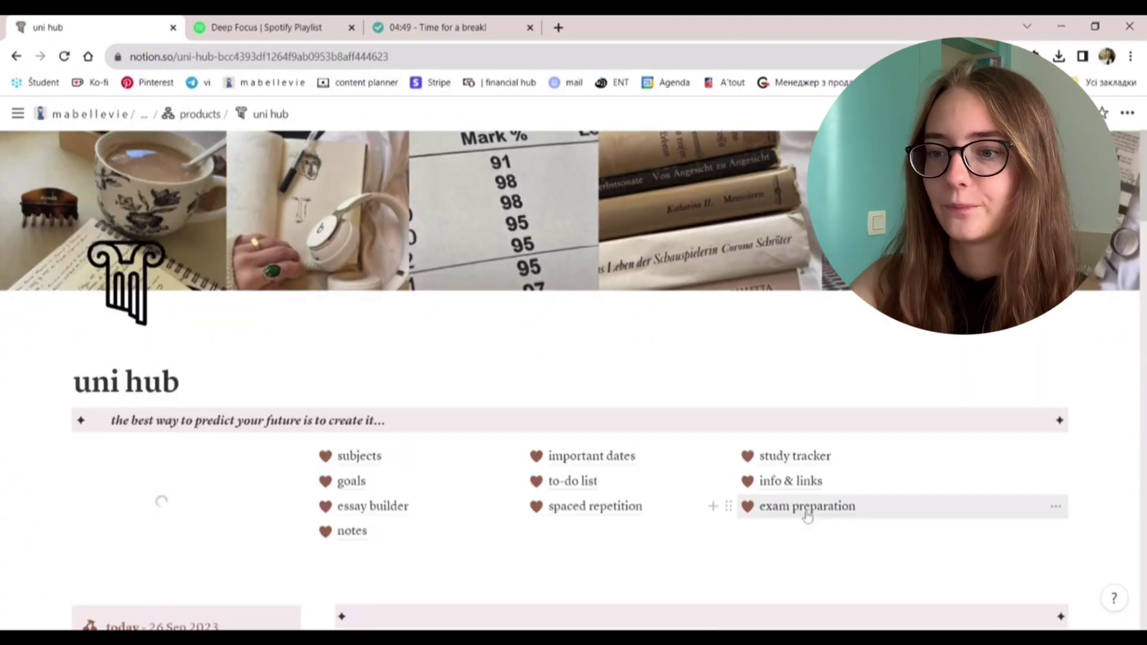
{"action": "left_click", "coordinate": [807, 507]}
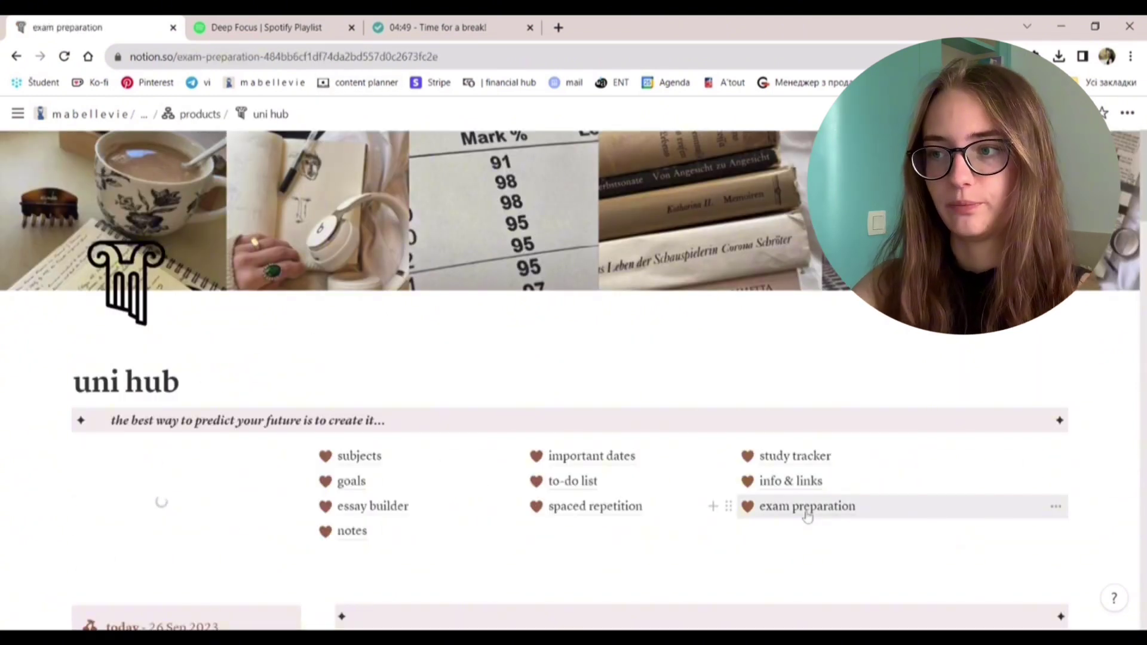
{"action": "scroll", "coordinate": [807, 515], "scroll_direction": "down", "scroll_amount": 2}
{"action": "scroll", "coordinate": [573, 380], "scroll_direction": "down", "scroll_amount": 2}
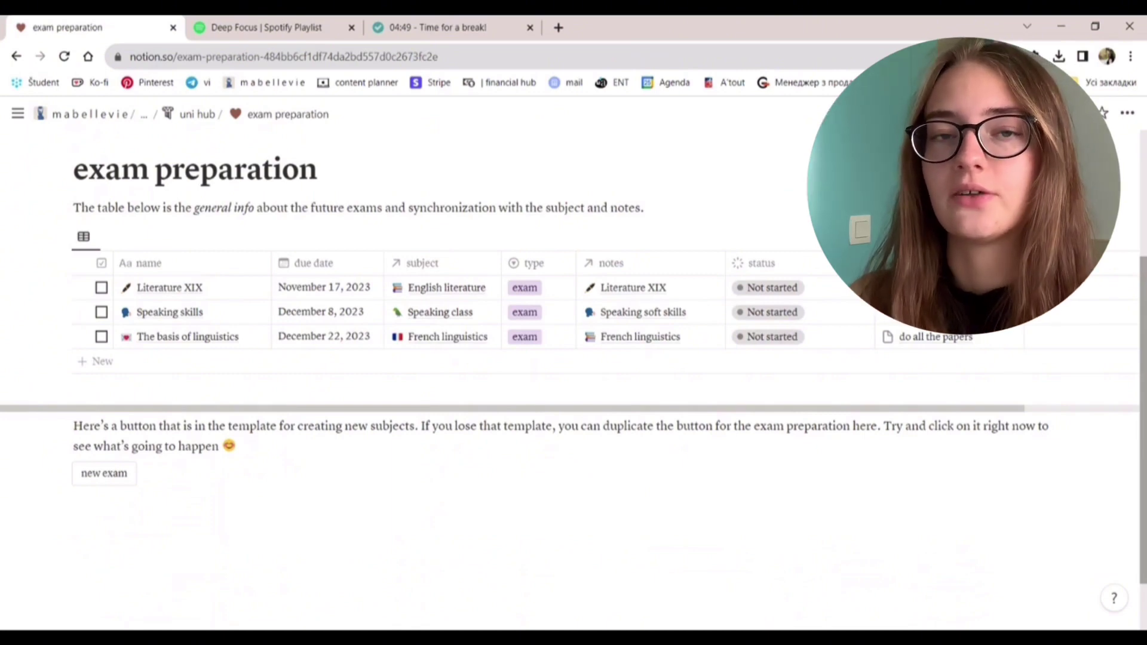
- Review The basis of linguistics row's name, subject, type (kept as exam) and notes, then open its status menu
{"action": "scroll", "coordinate": [573, 358], "scroll_direction": "up", "scroll_amount": 2}
{"action": "left_click", "coordinate": [179, 415]}
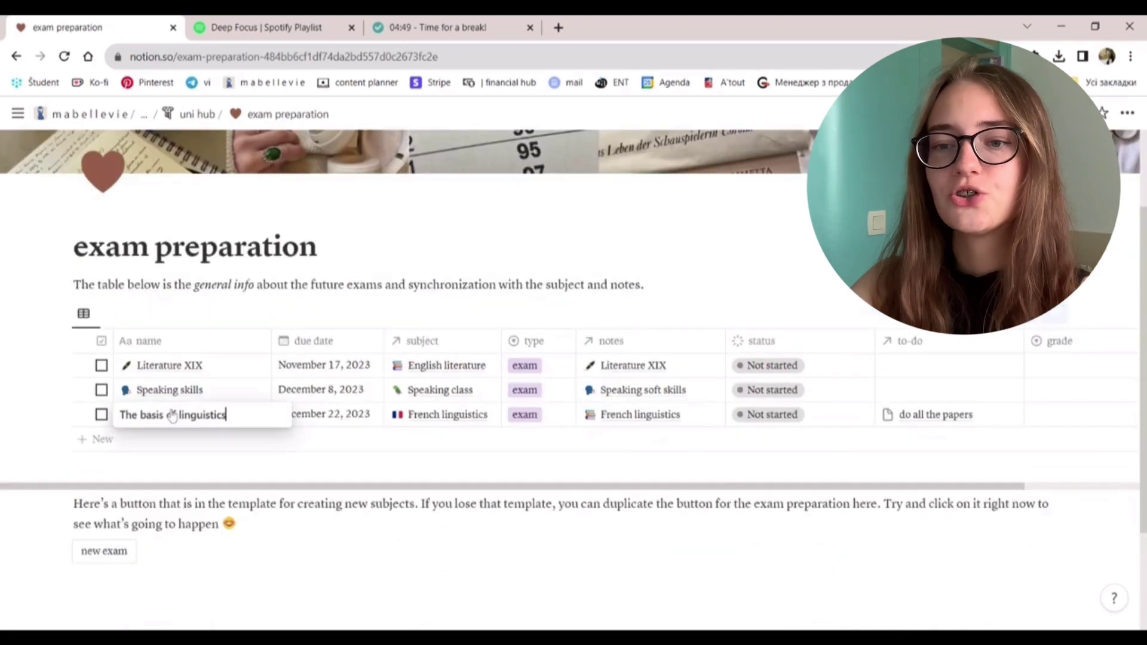
{"action": "key", "text": "Escape"}
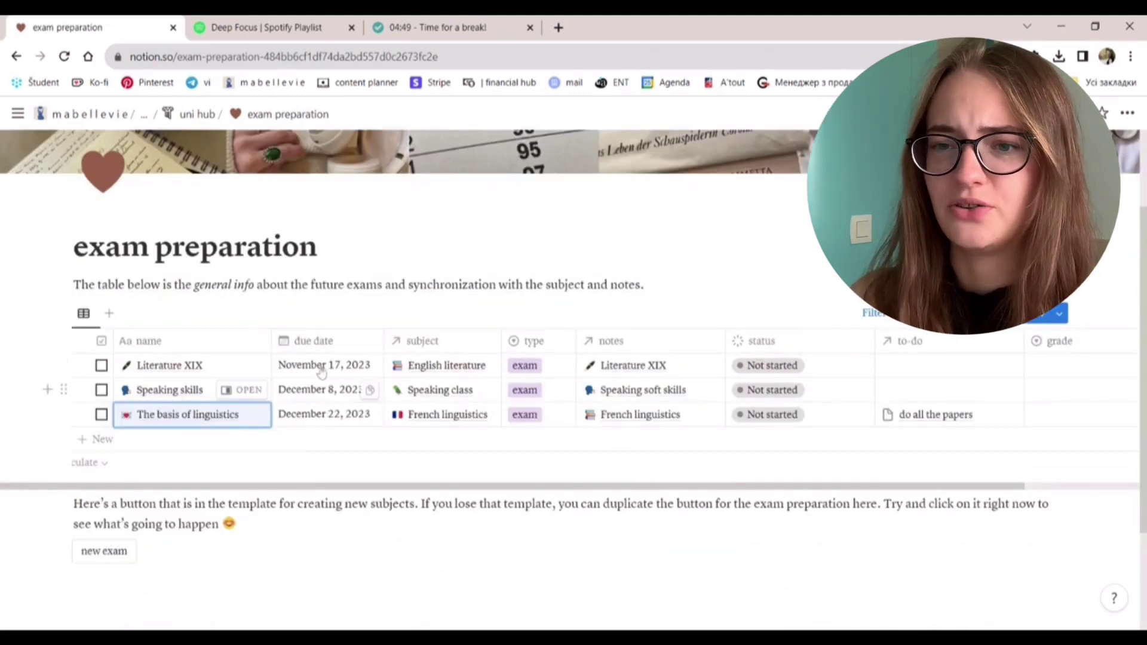
{"action": "left_click", "coordinate": [454, 414]}
{"action": "left_click", "coordinate": [525, 415]}
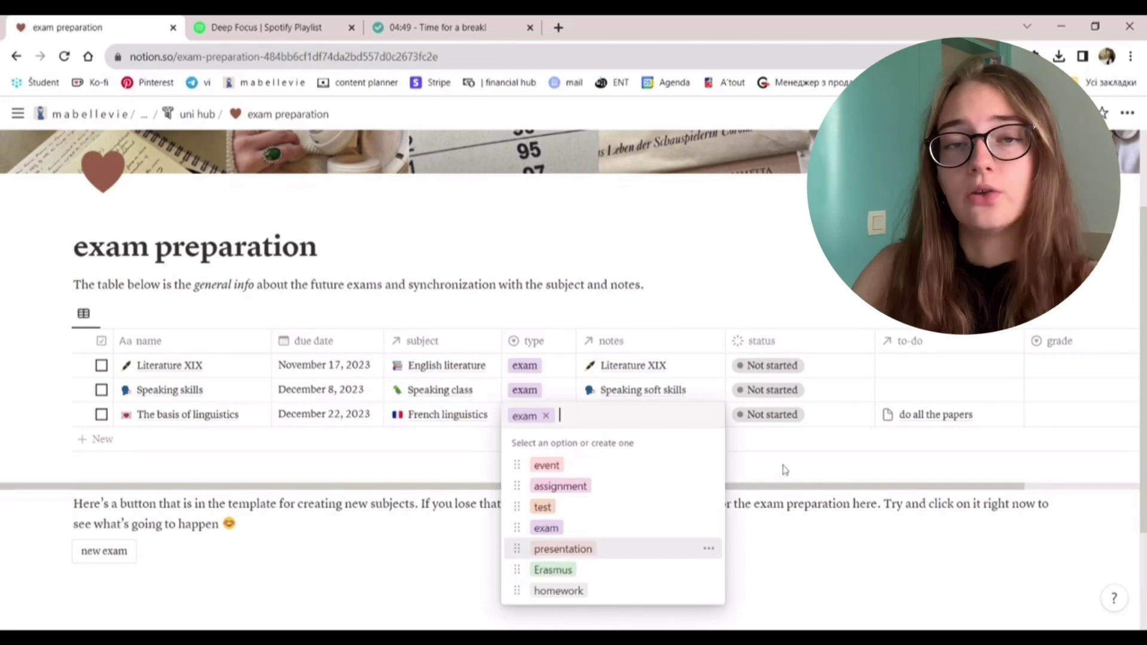
{"action": "key", "text": "Escape"}
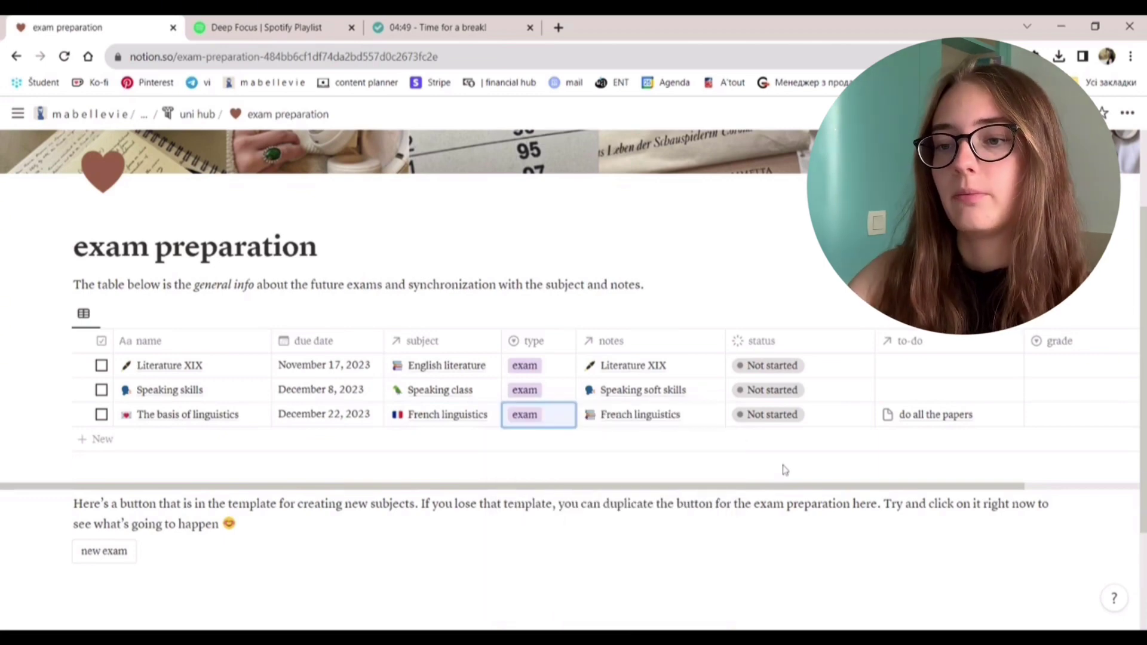
{"action": "left_click", "coordinate": [683, 416]}
{"action": "key", "text": "Escape"}
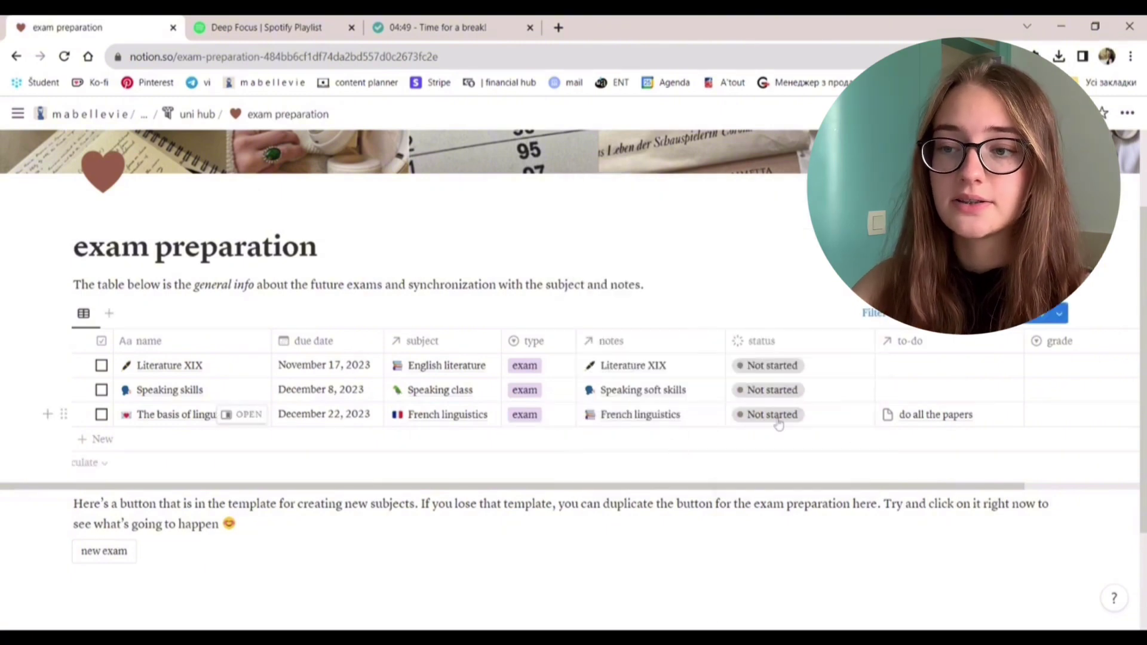
{"action": "left_click", "coordinate": [776, 417]}
- Set The basis of linguistics to In progress and give it grade A
{"action": "left_click", "coordinate": [776, 521]}
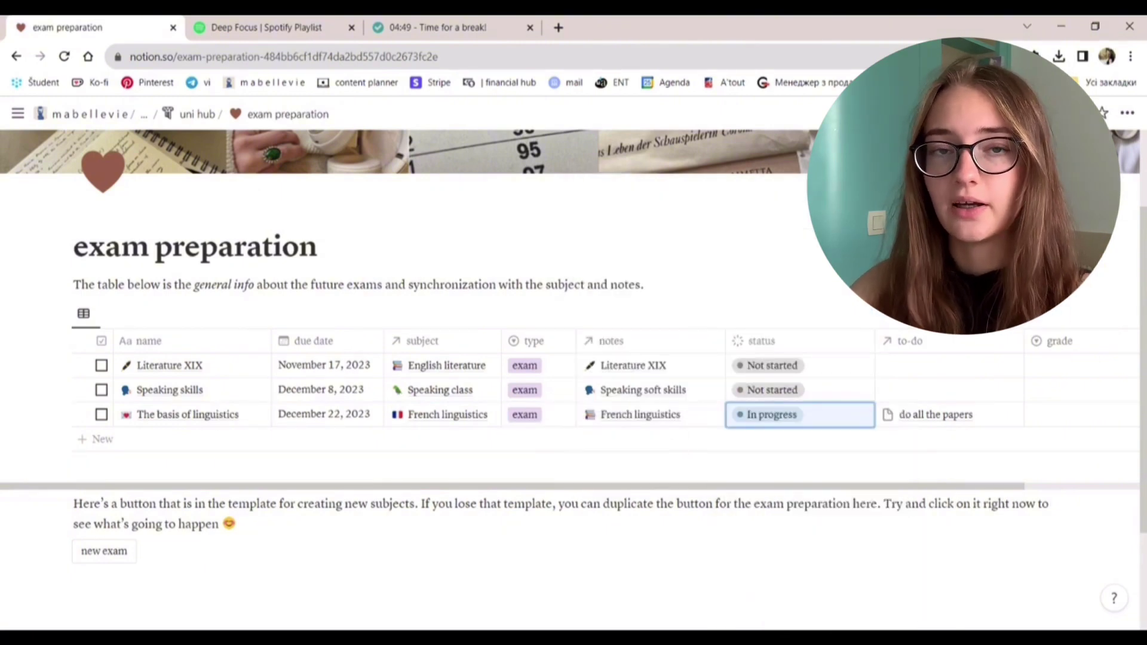
{"action": "scroll", "coordinate": [874, 418], "scroll_direction": "right", "scroll_amount": 3}
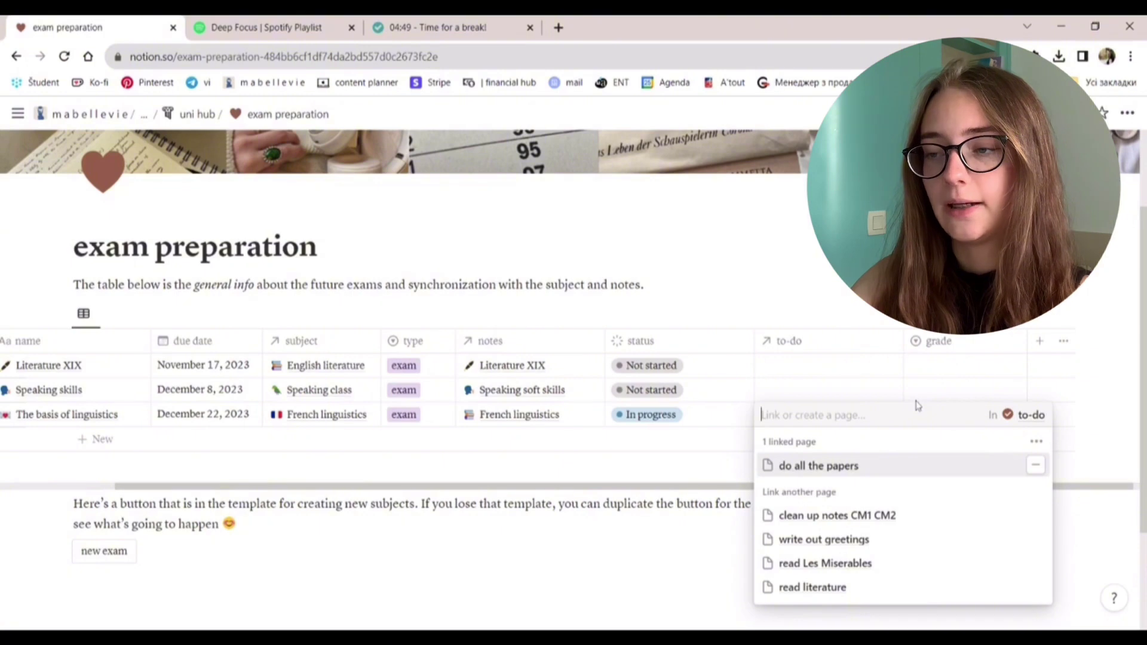
{"action": "left_click", "coordinate": [920, 403]}
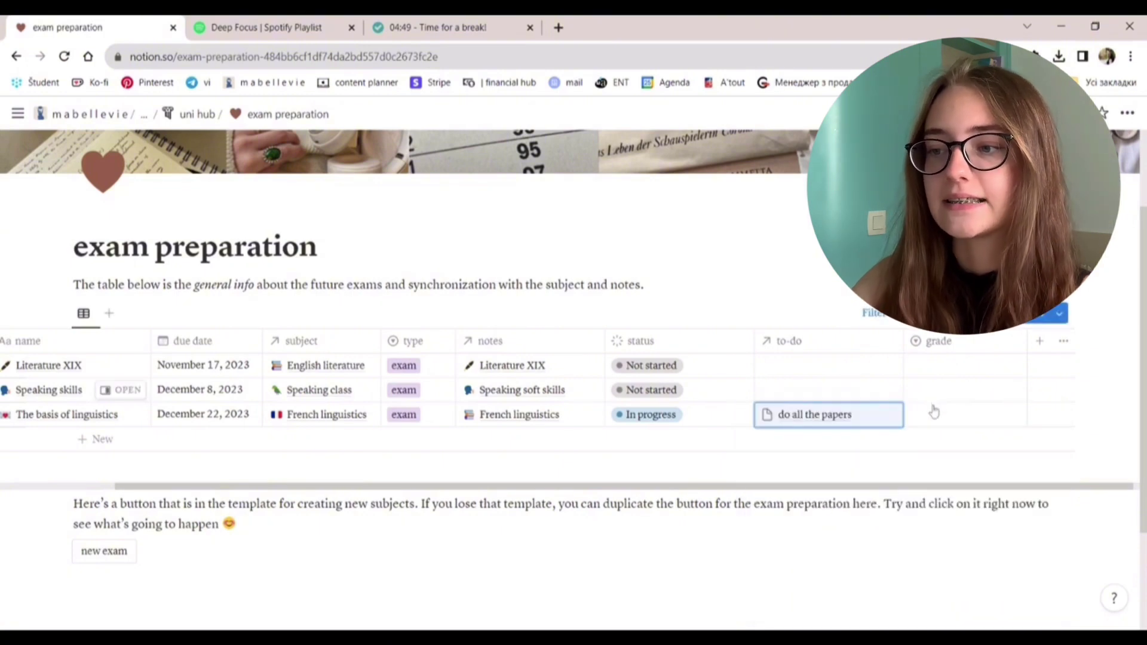
{"action": "left_click", "coordinate": [935, 414]}
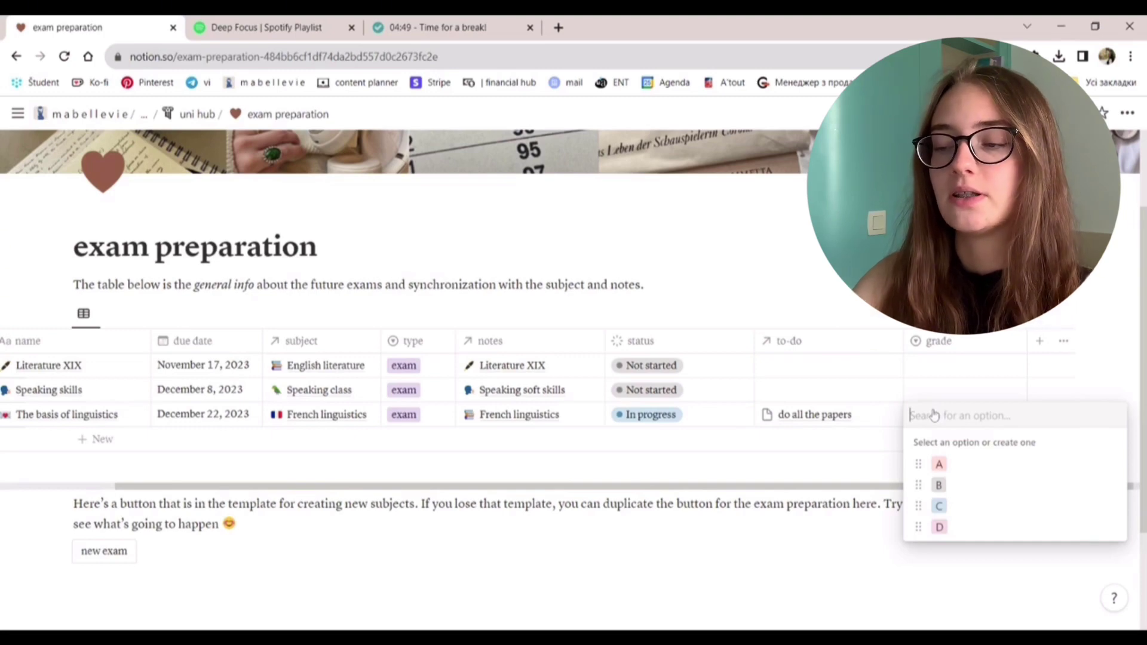
{"action": "left_click", "coordinate": [971, 478]}
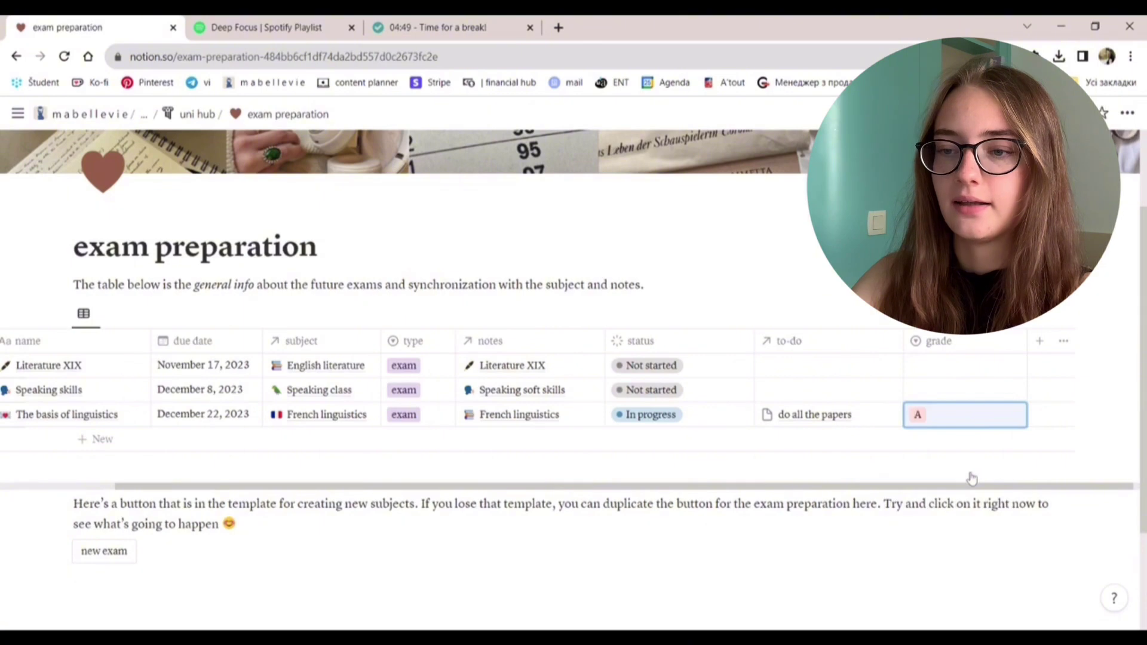
- Open the info & links page and enter the student ID after 'ID number:'
{"action": "key", "text": "alt+Left"}
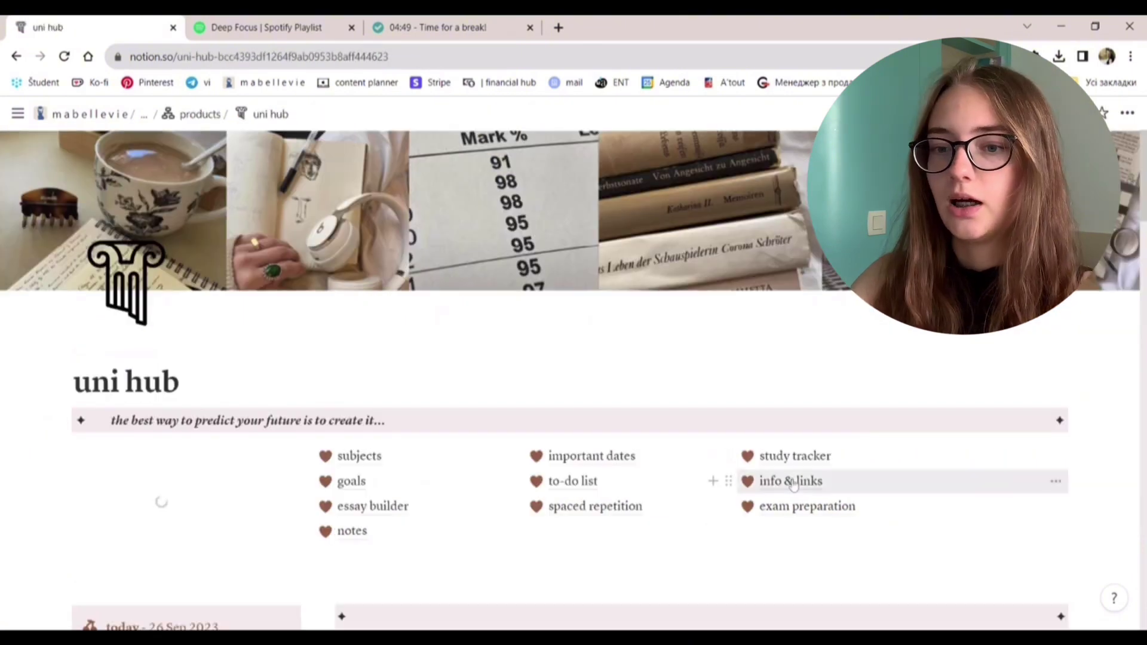
{"action": "left_click", "coordinate": [794, 483]}
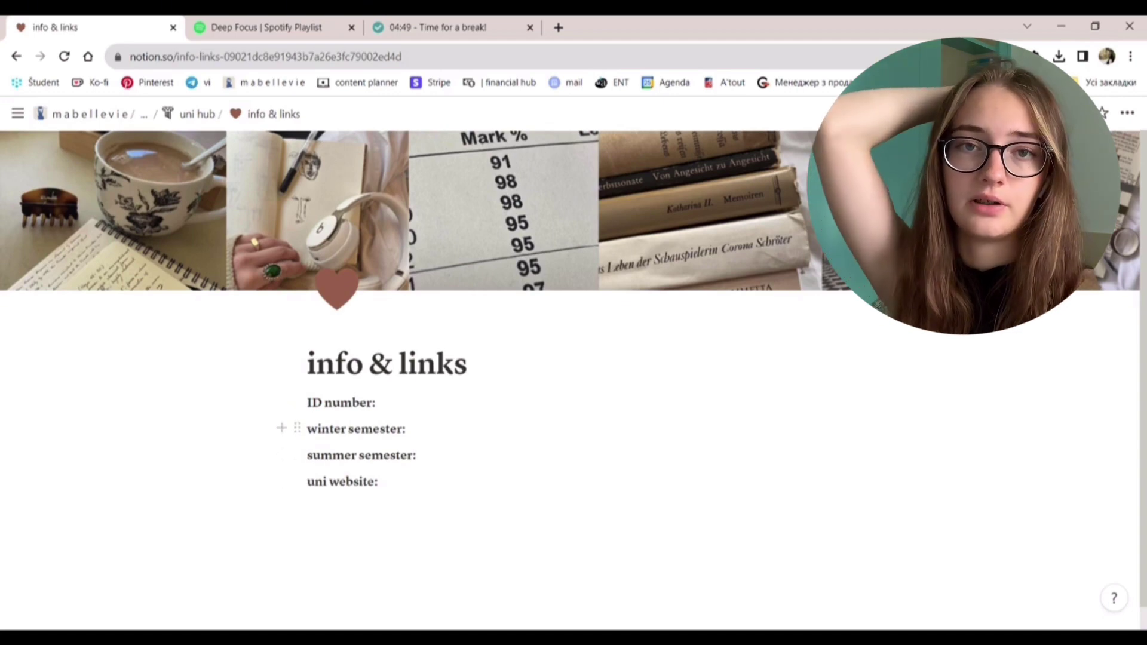
{"action": "left_click", "coordinate": [383, 402]}
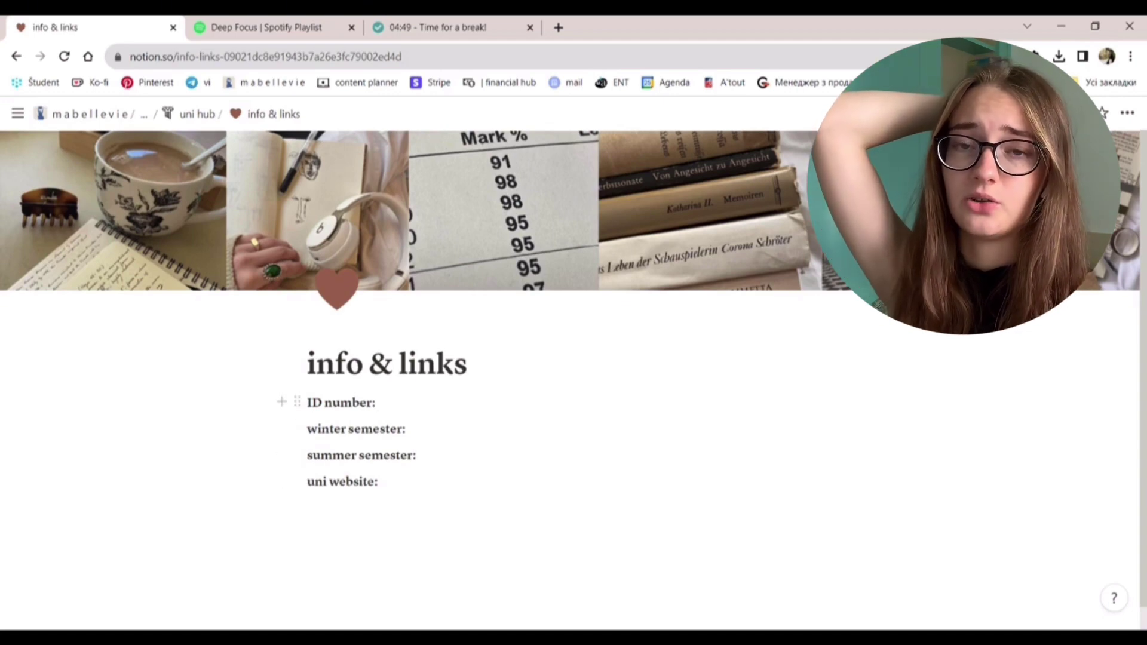
{"action": "type", "text": "67656768"}
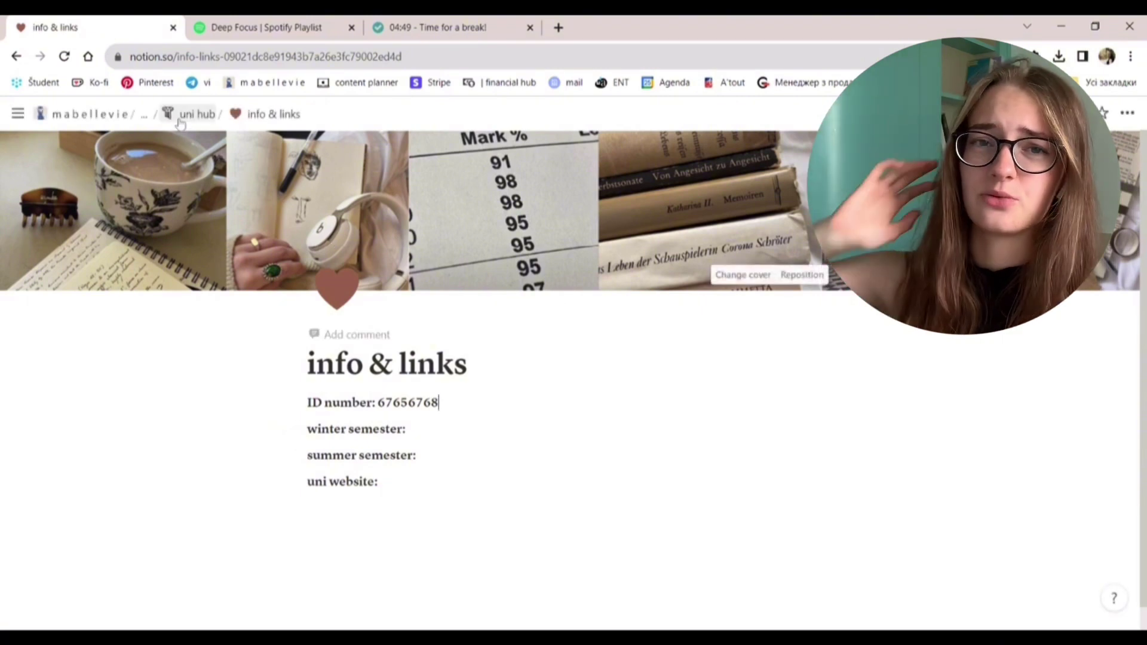
- Return to the uni hub page and scroll down to its September 2023 calendar and subjects gallery
{"action": "left_click", "coordinate": [190, 113]}
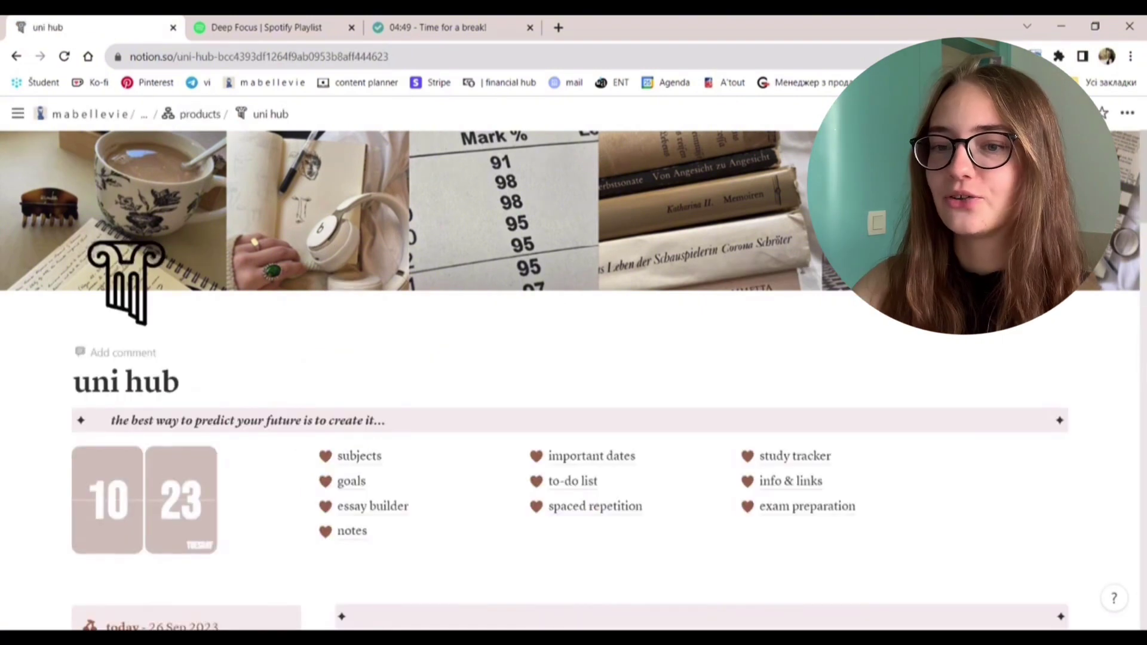
{"action": "scroll", "coordinate": [569, 379], "scroll_direction": "down", "scroll_amount": 10}
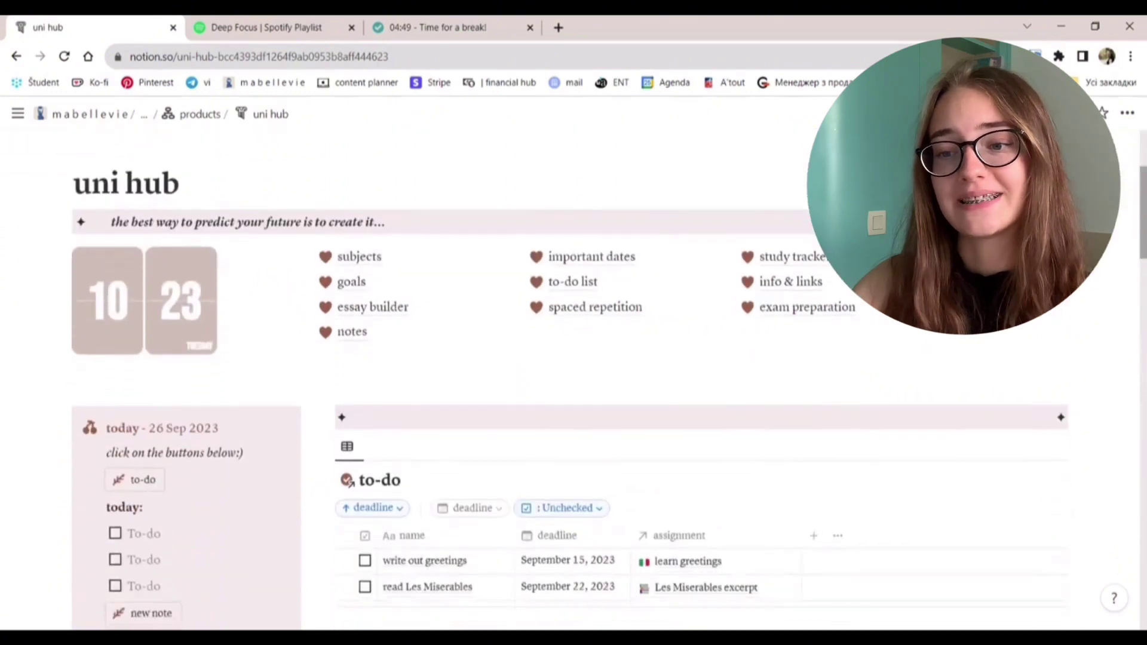
{"action": "scroll", "coordinate": [570, 379], "scroll_direction": "down", "scroll_amount": 15}
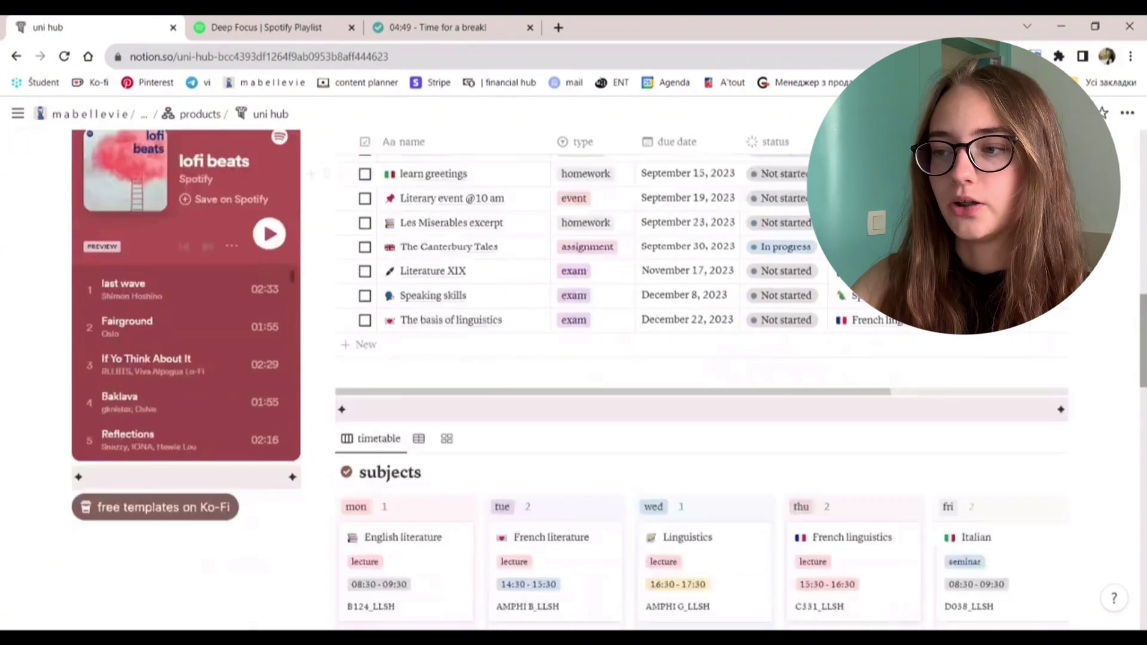
{"action": "scroll", "coordinate": [569, 379], "scroll_direction": "down", "scroll_amount": 12}
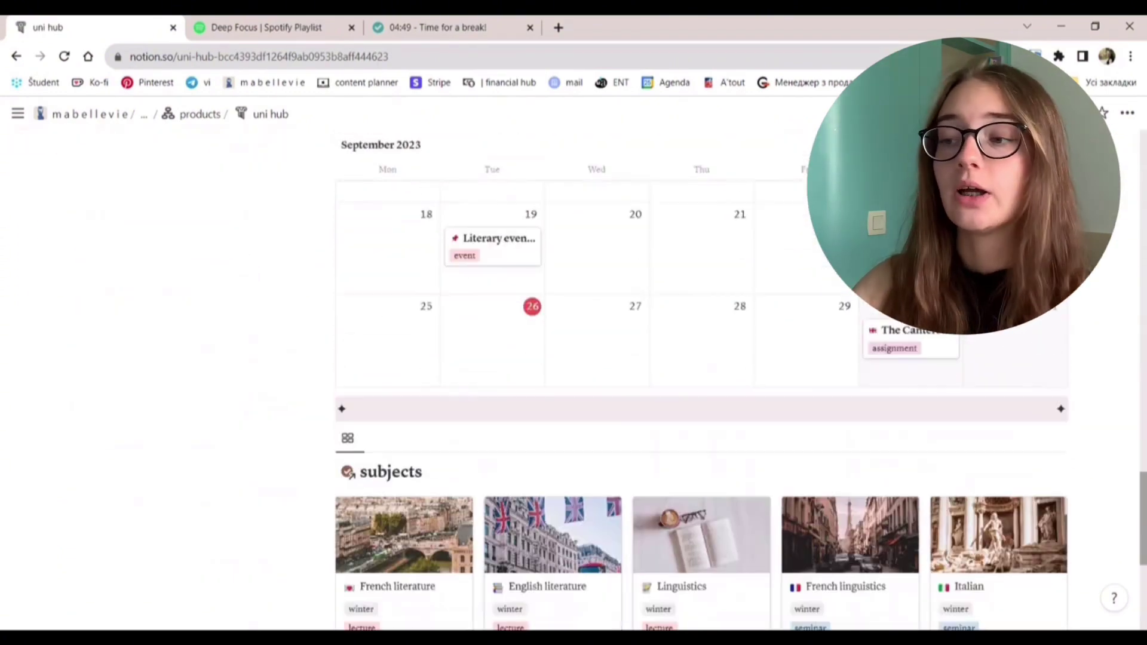
{"action": "scroll", "coordinate": [512, 383], "scroll_direction": "down", "scroll_amount": 2}
{"action": "scroll", "coordinate": [511, 382], "scroll_direction": "up", "scroll_amount": 10}
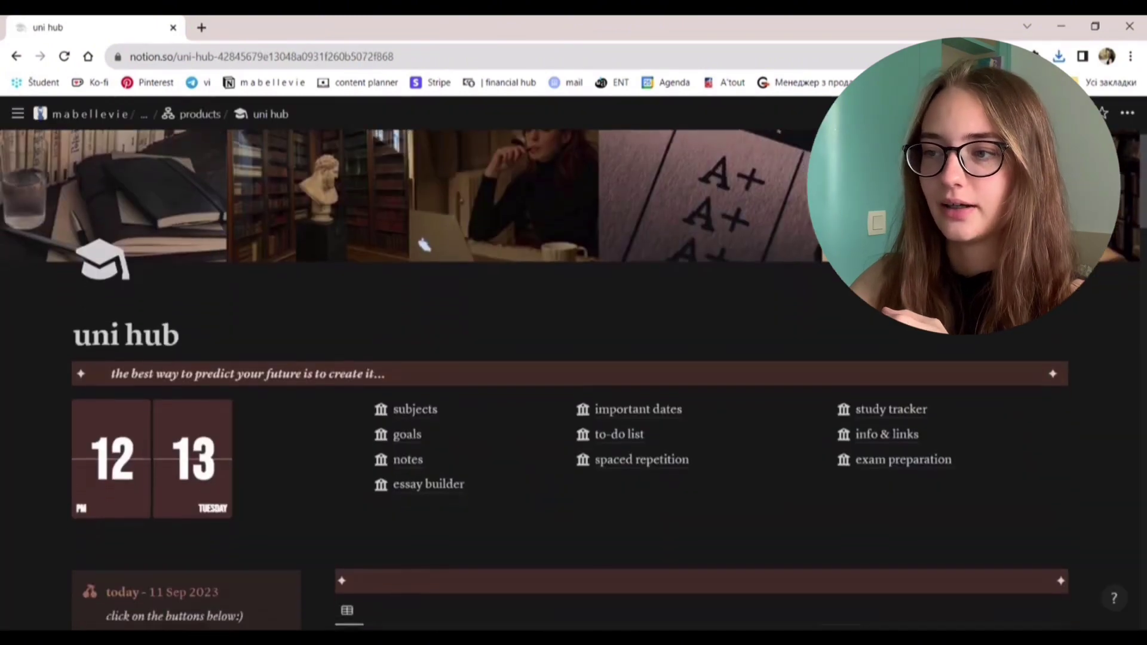
- Scroll the dark uni hub down to the subjects gallery with the French literature card
{"action": "scroll", "coordinate": [425, 245], "scroll_direction": "down", "scroll_amount": 3}
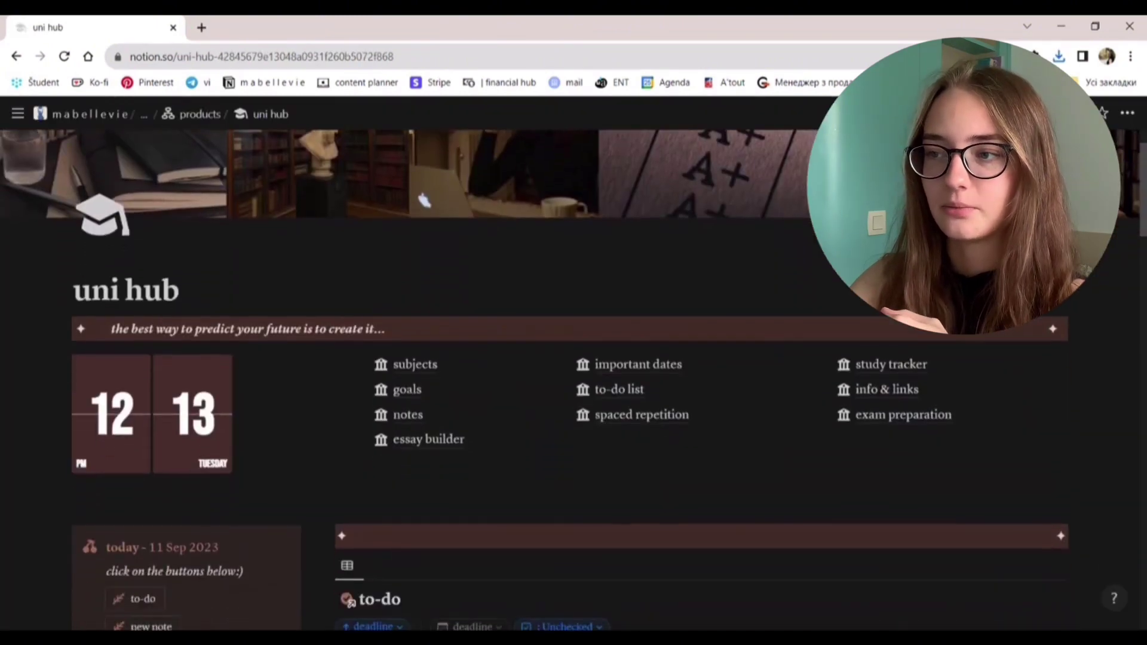
{"action": "scroll", "coordinate": [568, 395], "scroll_direction": "down", "scroll_amount": 3}
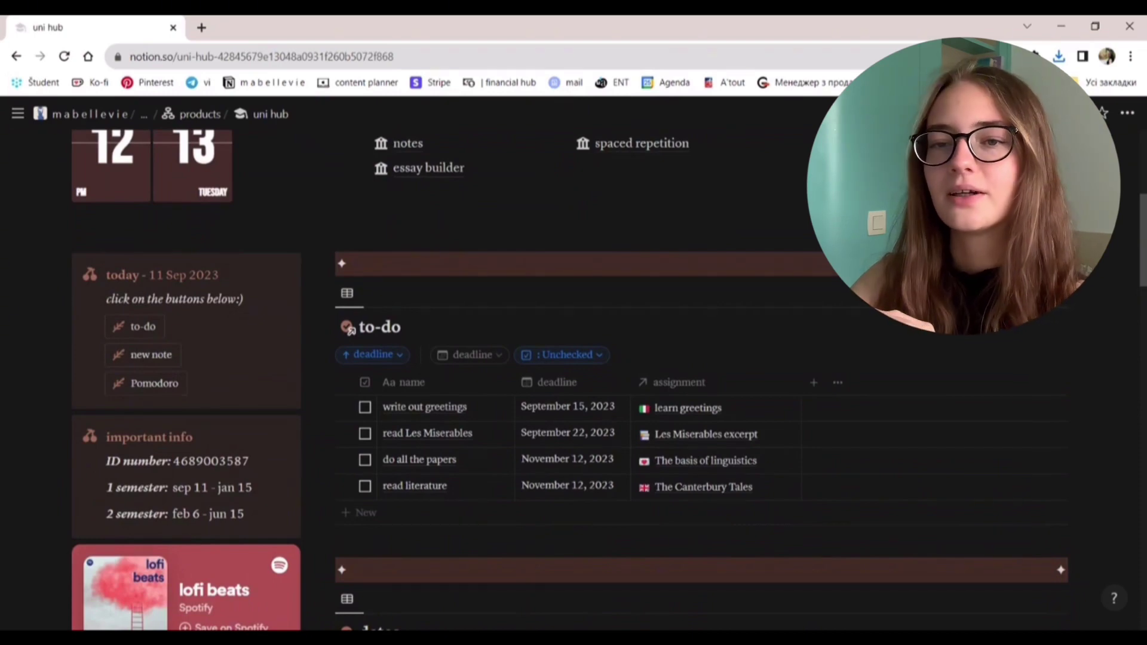
{"action": "scroll", "coordinate": [574, 370], "scroll_direction": "down", "scroll_amount": 3}
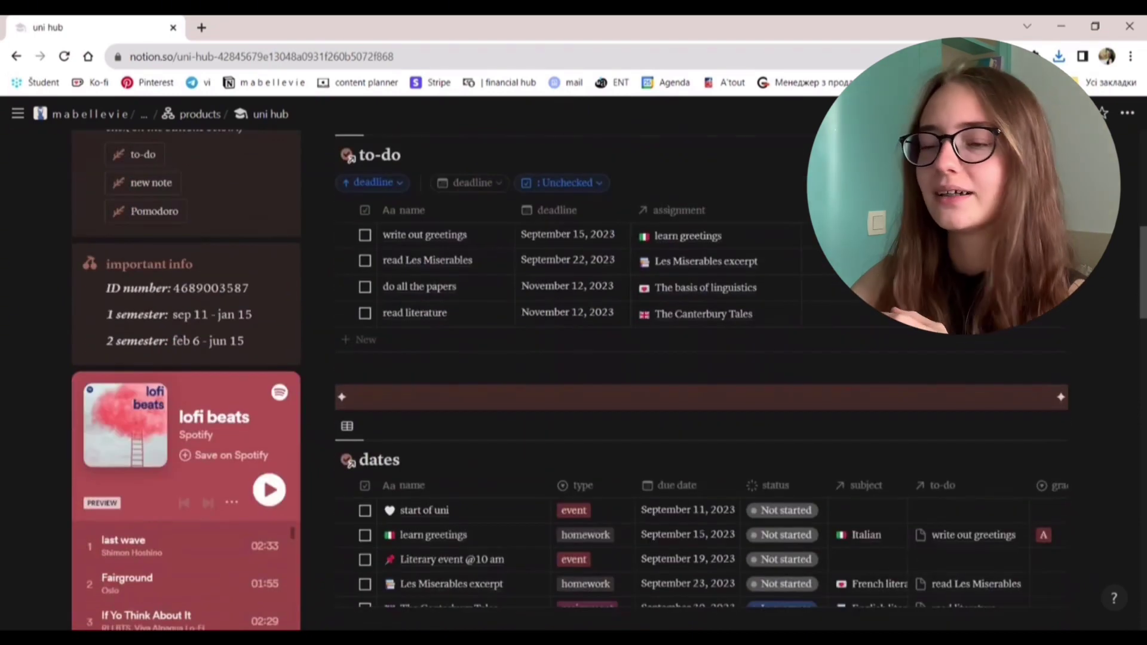
{"action": "scroll", "coordinate": [573, 371], "scroll_direction": "down", "scroll_amount": 9}
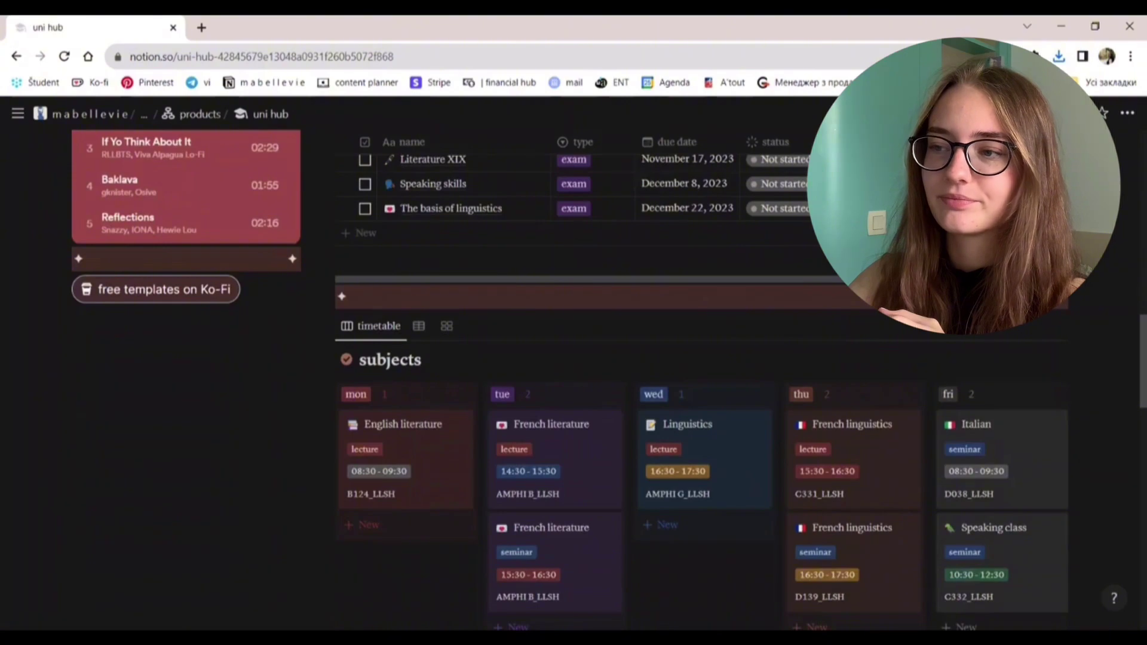
{"action": "scroll", "coordinate": [574, 371], "scroll_direction": "down", "scroll_amount": 10}
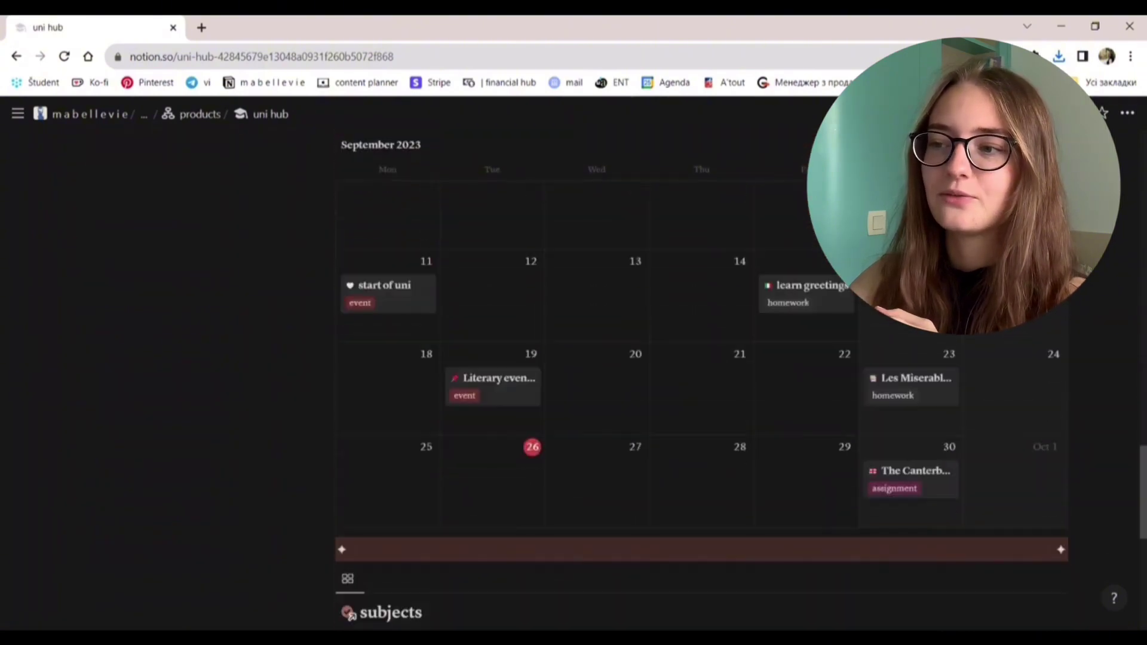
{"action": "scroll", "coordinate": [573, 371], "scroll_direction": "down", "scroll_amount": 6}
{"action": "scroll", "coordinate": [574, 370], "scroll_direction": "up", "scroll_amount": 20}
{"action": "scroll", "coordinate": [573, 370], "scroll_direction": "down", "scroll_amount": 12}
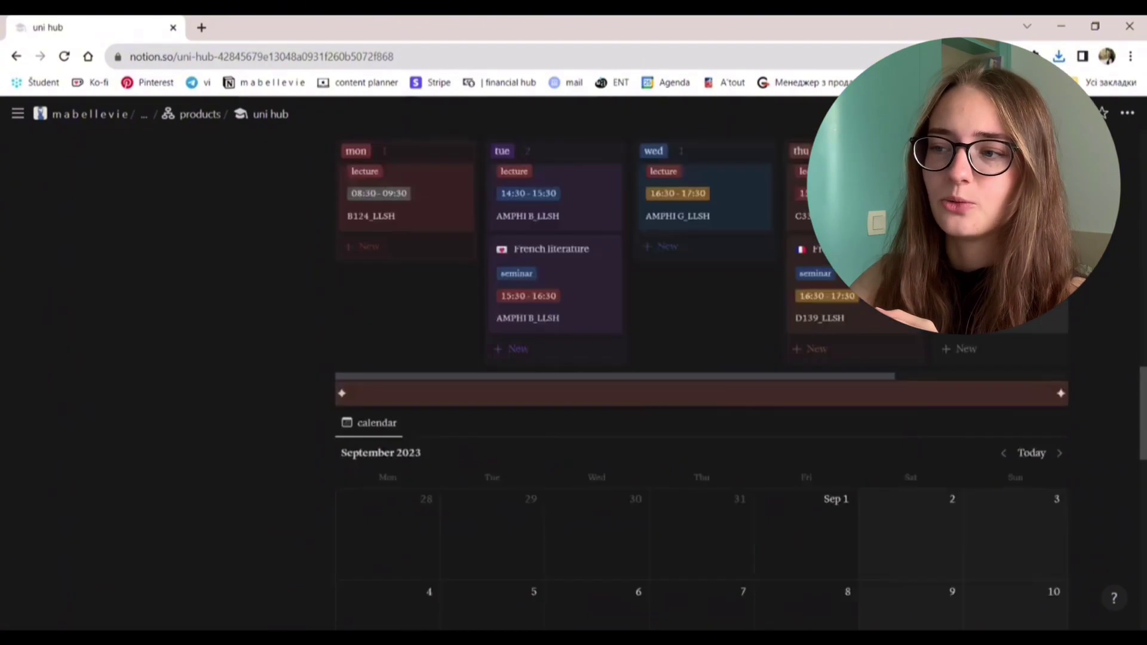
{"action": "scroll", "coordinate": [574, 370], "scroll_direction": "down", "scroll_amount": 10}
{"action": "left_click", "coordinate": [406, 454]}
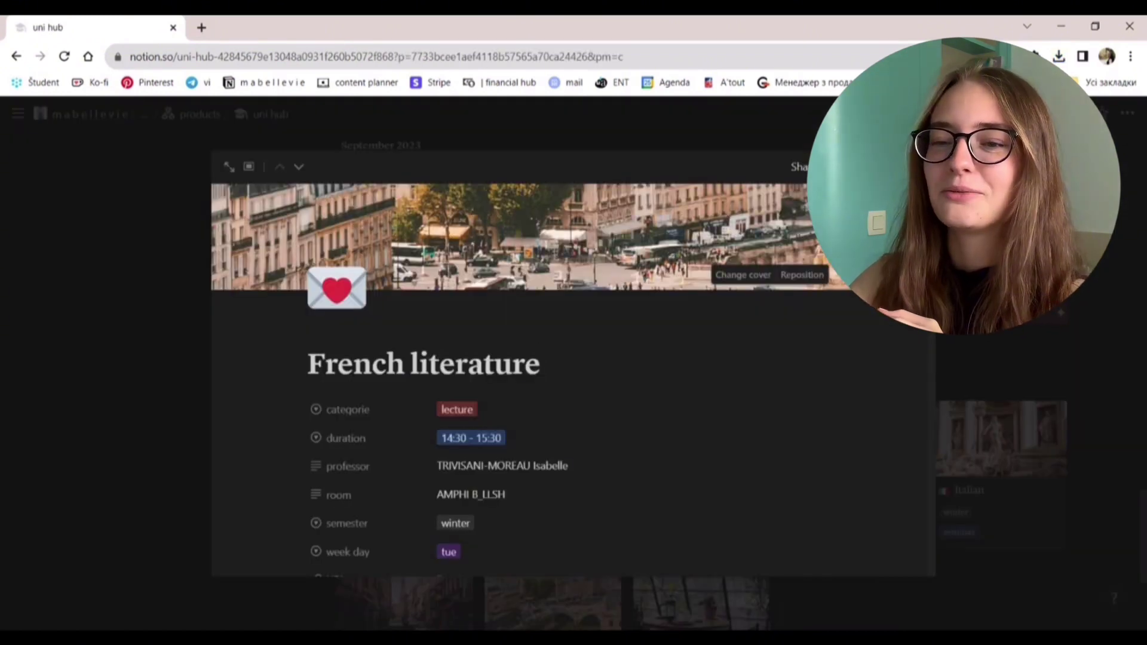
{"action": "scroll", "coordinate": [508, 370], "scroll_direction": "down", "scroll_amount": 5}
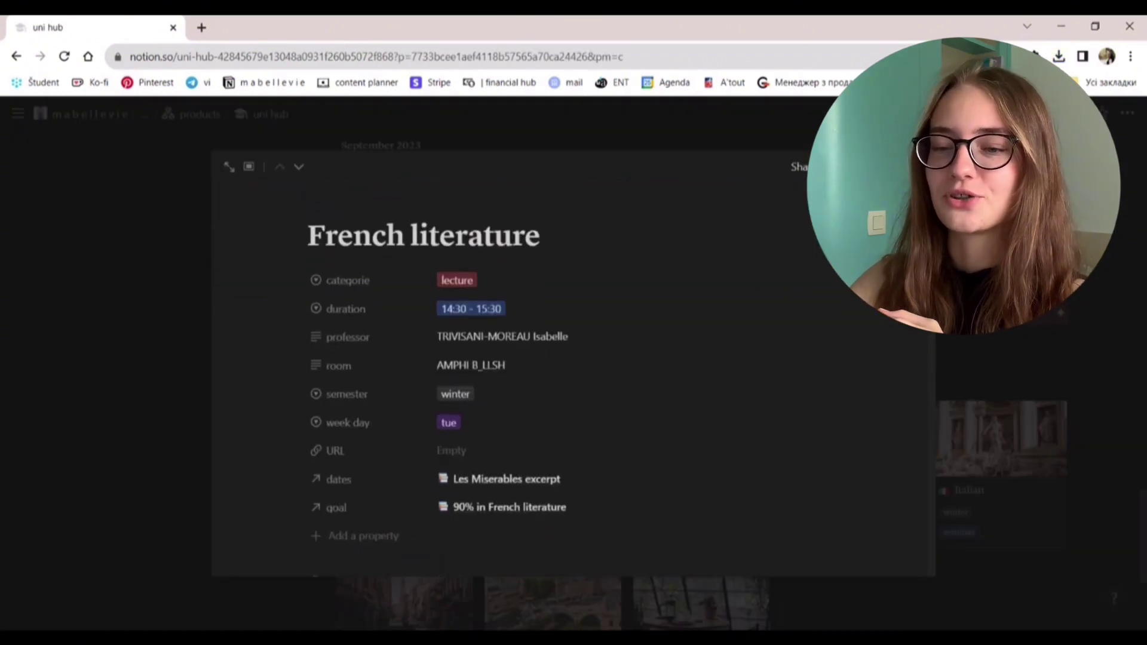
{"action": "scroll", "coordinate": [798, 334], "scroll_direction": "down", "scroll_amount": 2}
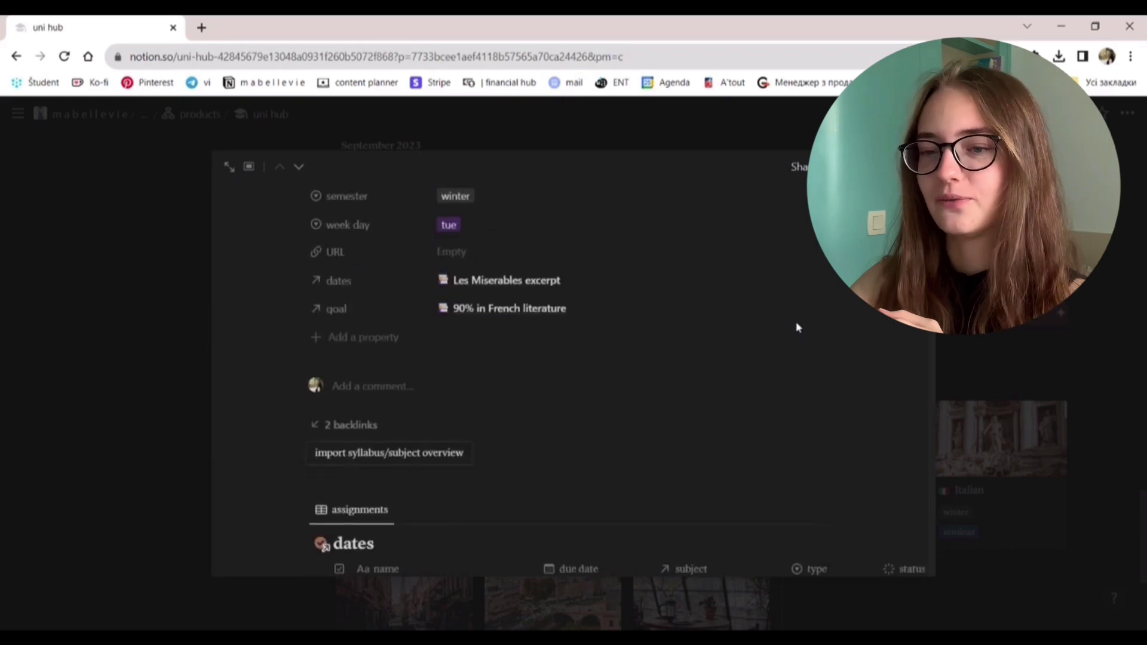
{"action": "scroll", "coordinate": [798, 328], "scroll_direction": "down", "scroll_amount": 5}
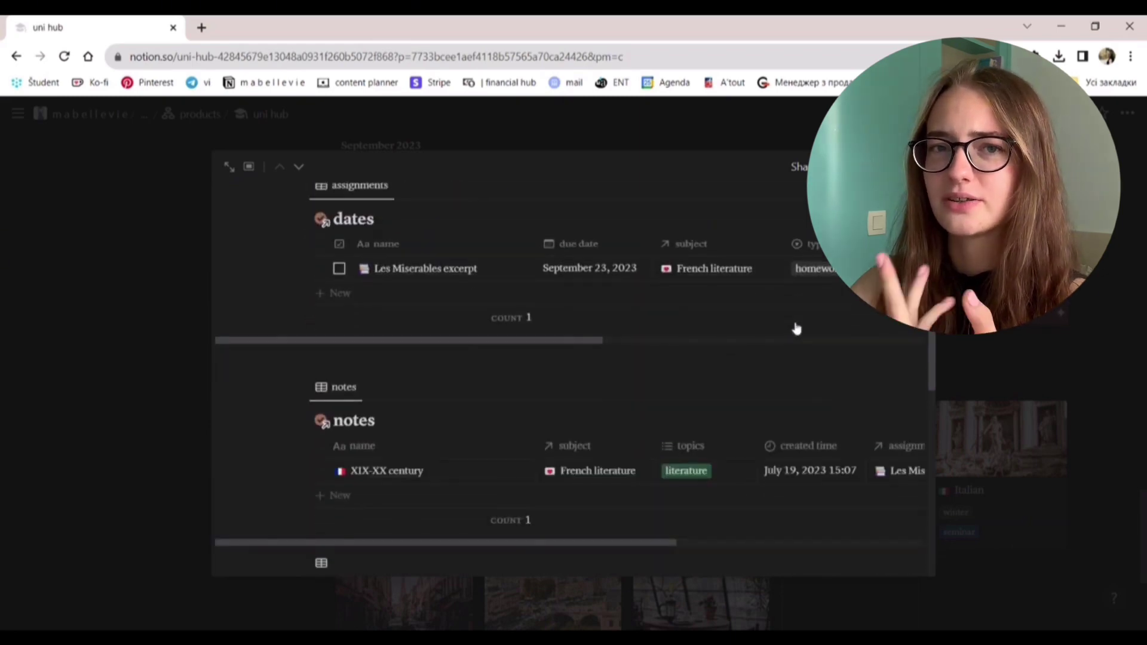
{"action": "scroll", "coordinate": [797, 328], "scroll_direction": "down", "scroll_amount": 8}
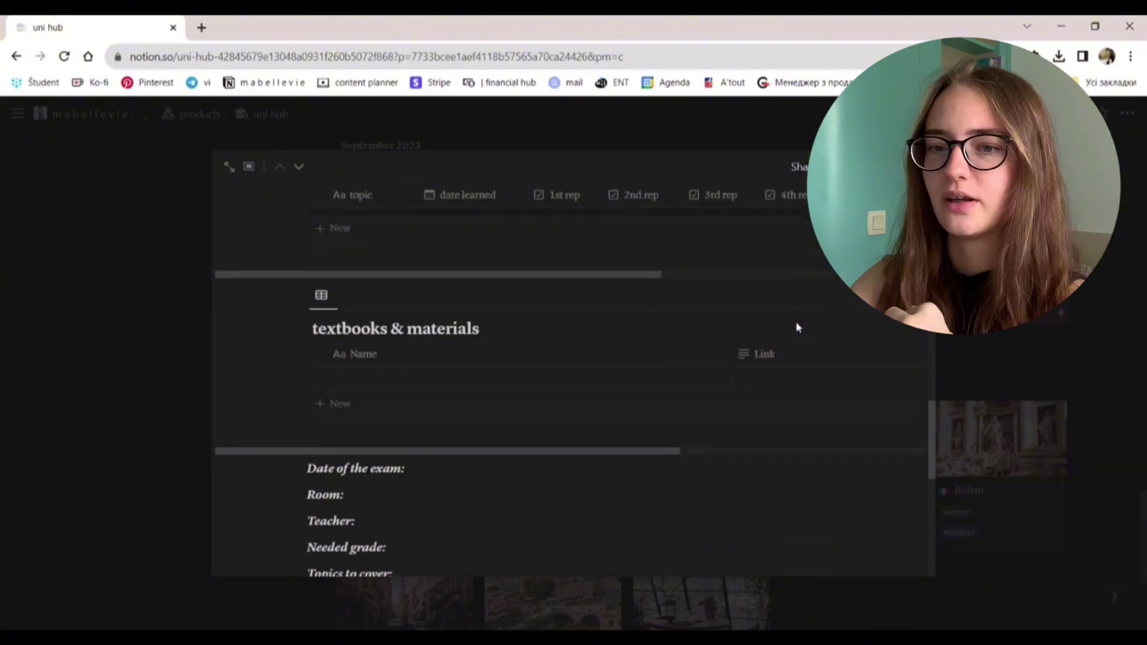